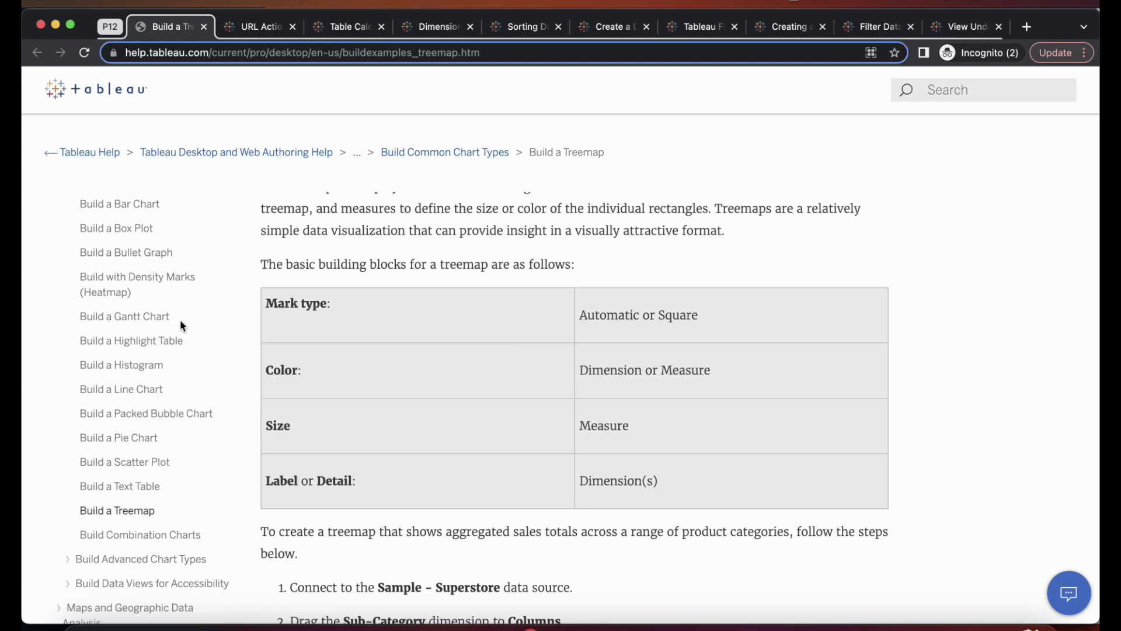
Step: Review the Build a Treemap help article, covering the building steps and the notes on Size and Color
scroll(536, 337, "down", 8)
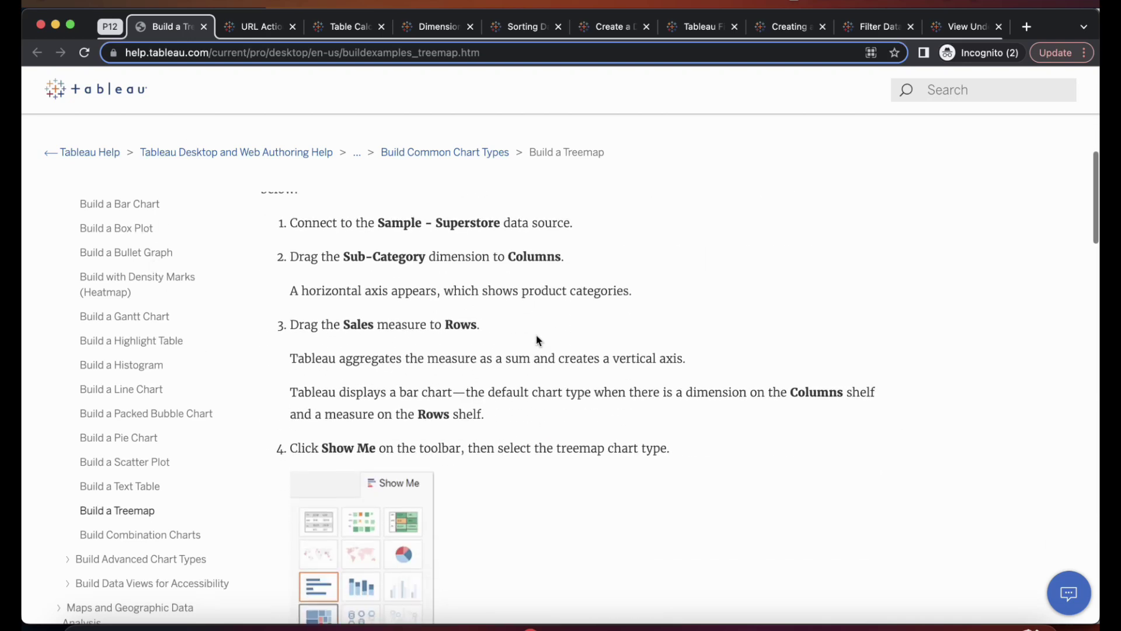
scroll(536, 337, "down", 1)
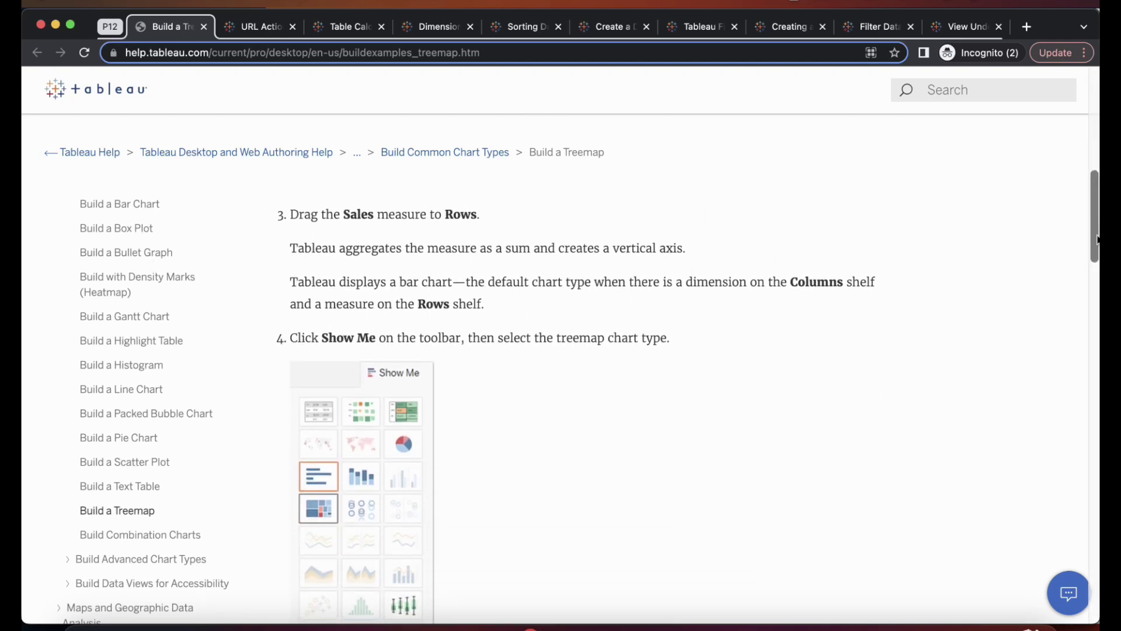
left_click_drag(1096, 240, 1084, 543)
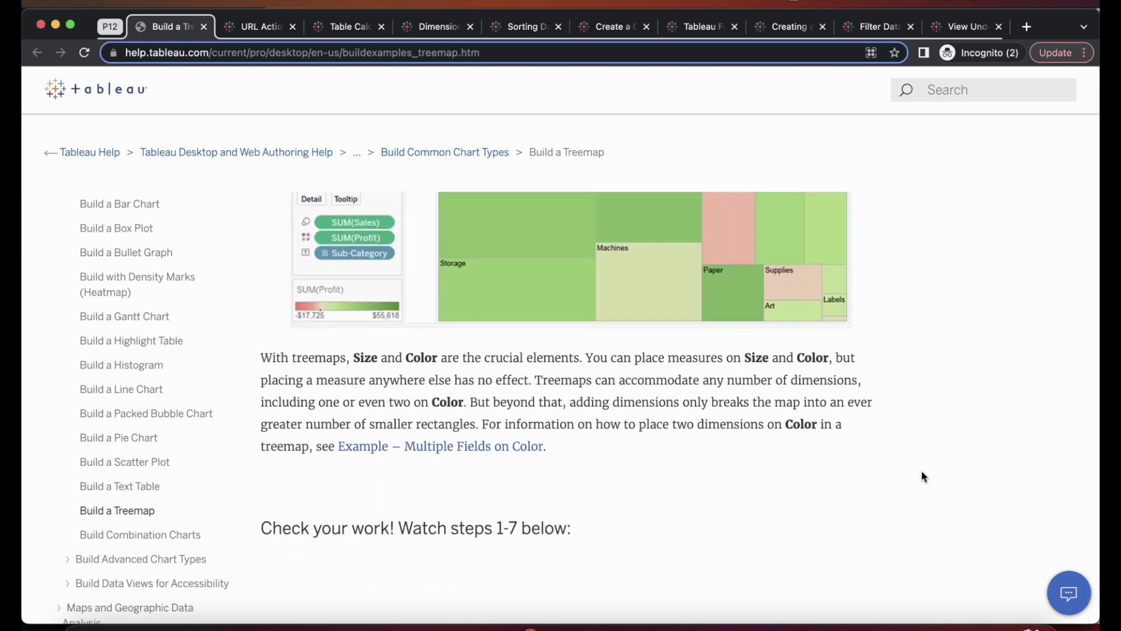
scroll(924, 477, "down", 2)
scroll(924, 477, "up", 15)
scroll(924, 477, "up", 15)
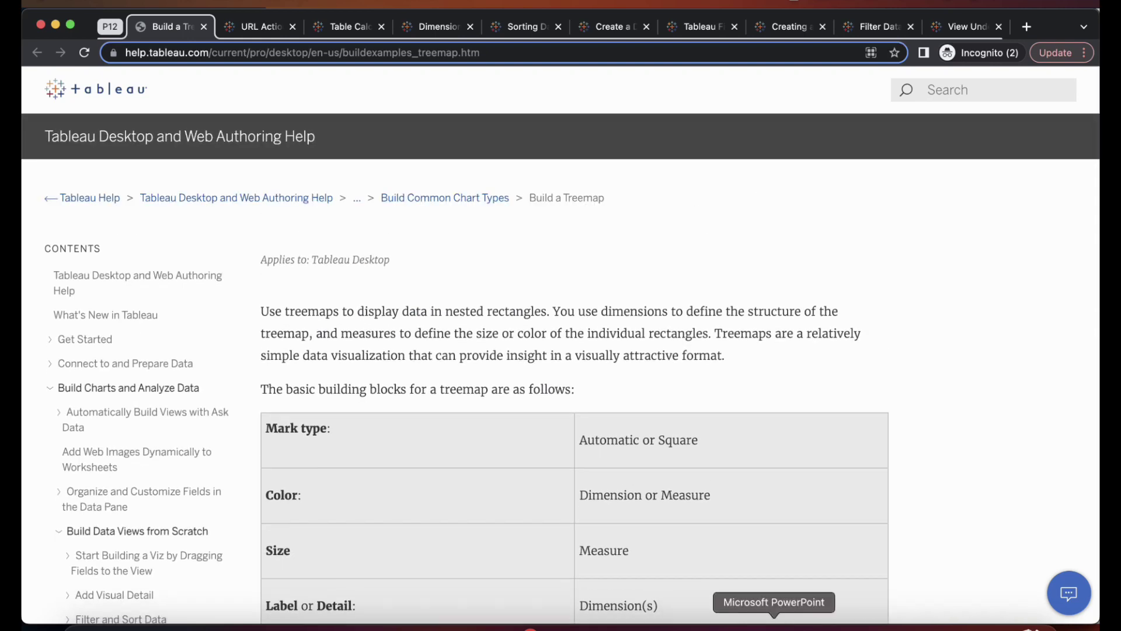
Step: Switch to the PowerPoint practice deck and advance to question 2 on slide 4
left_click(774, 623)
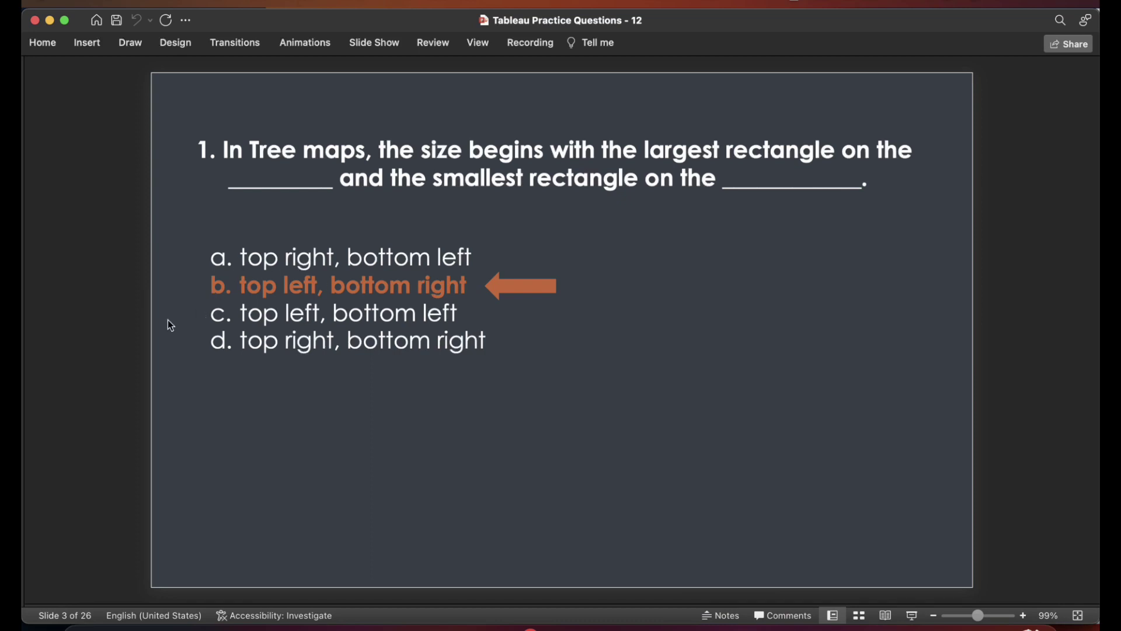
key("Down")
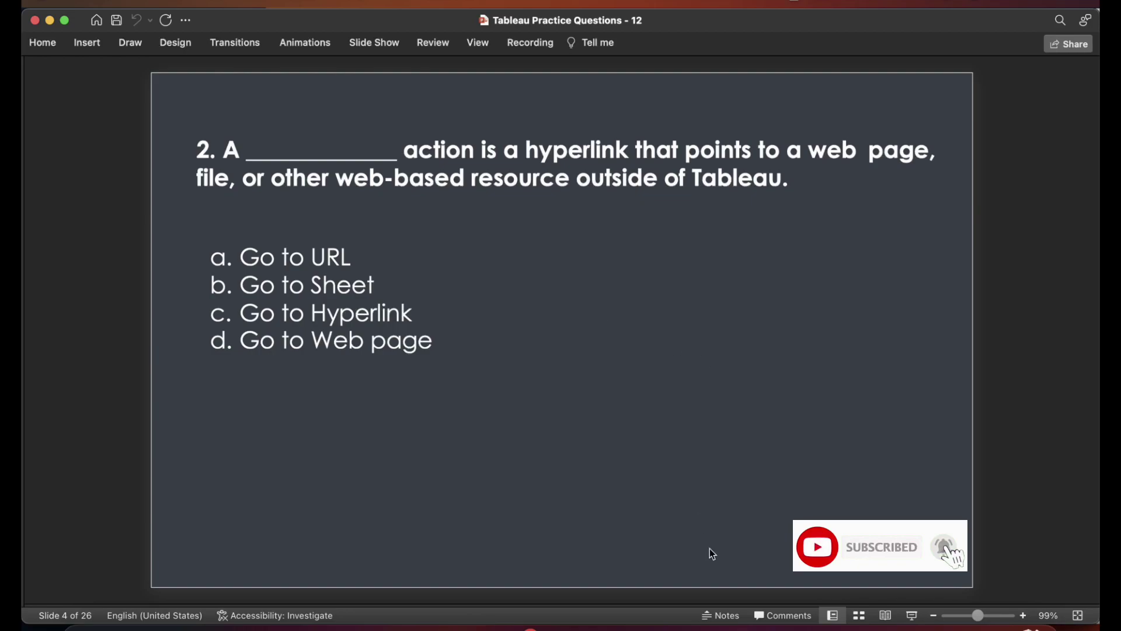
Step: Switch to Chrome, open the URL Actions help article and highlight its opening sentence defining a URL action
left_click(727, 622)
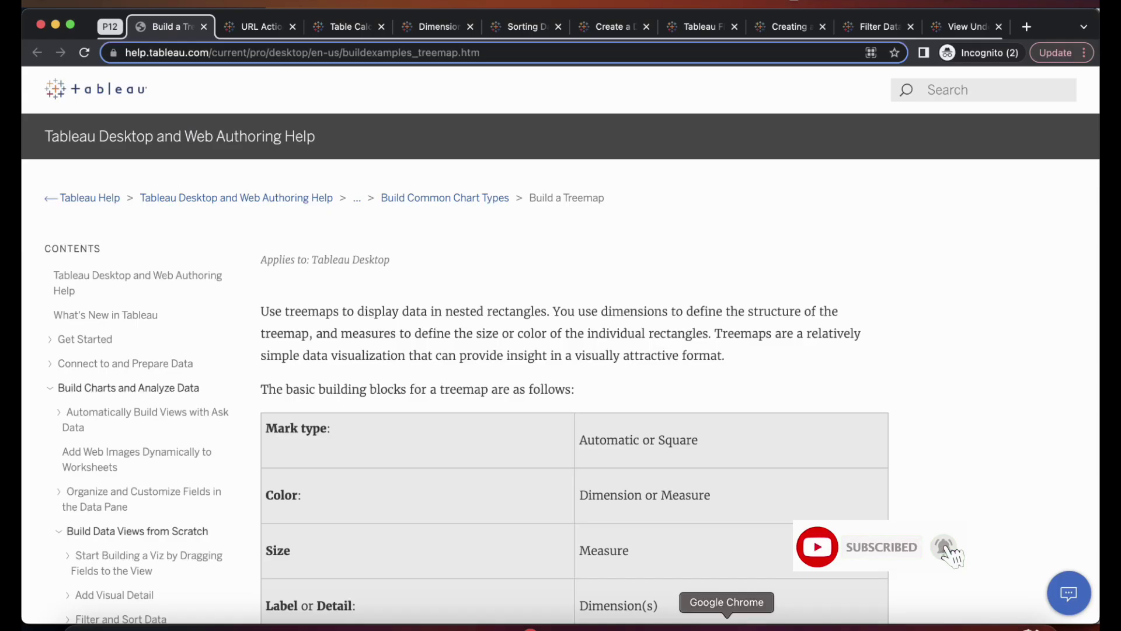
left_click(262, 24)
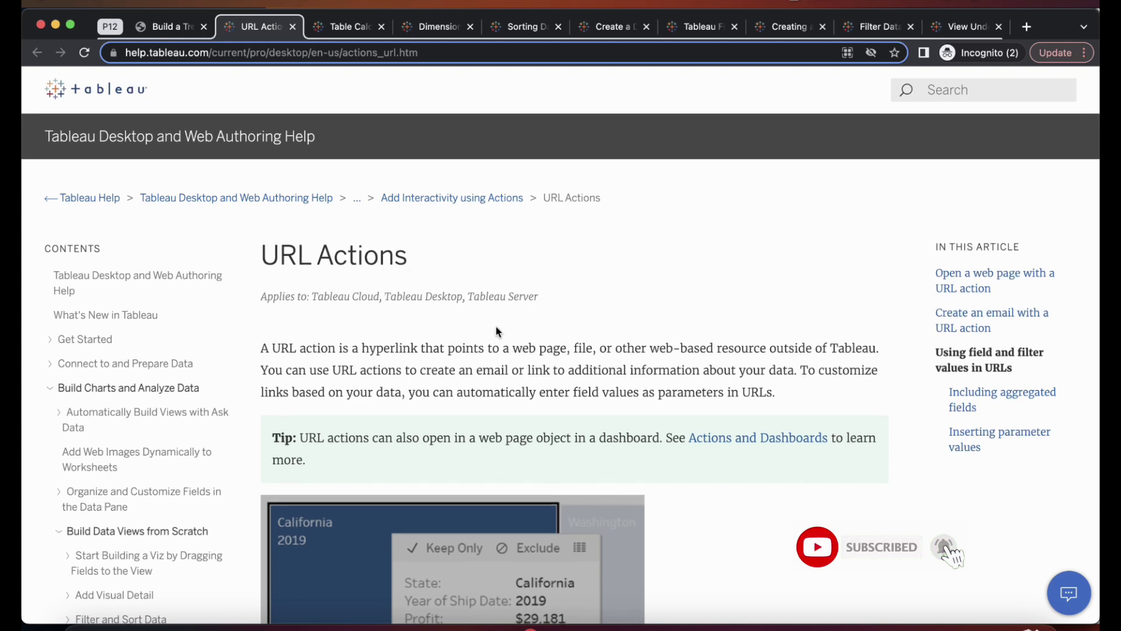
scroll(495, 329, "down", 3)
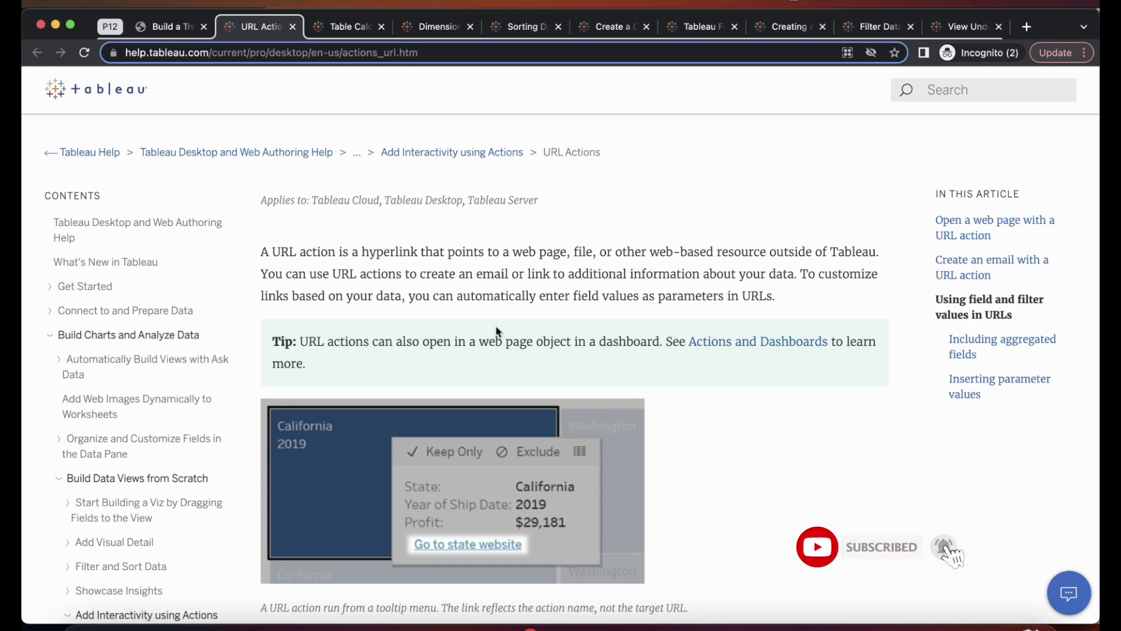
scroll(496, 328, "up", 1)
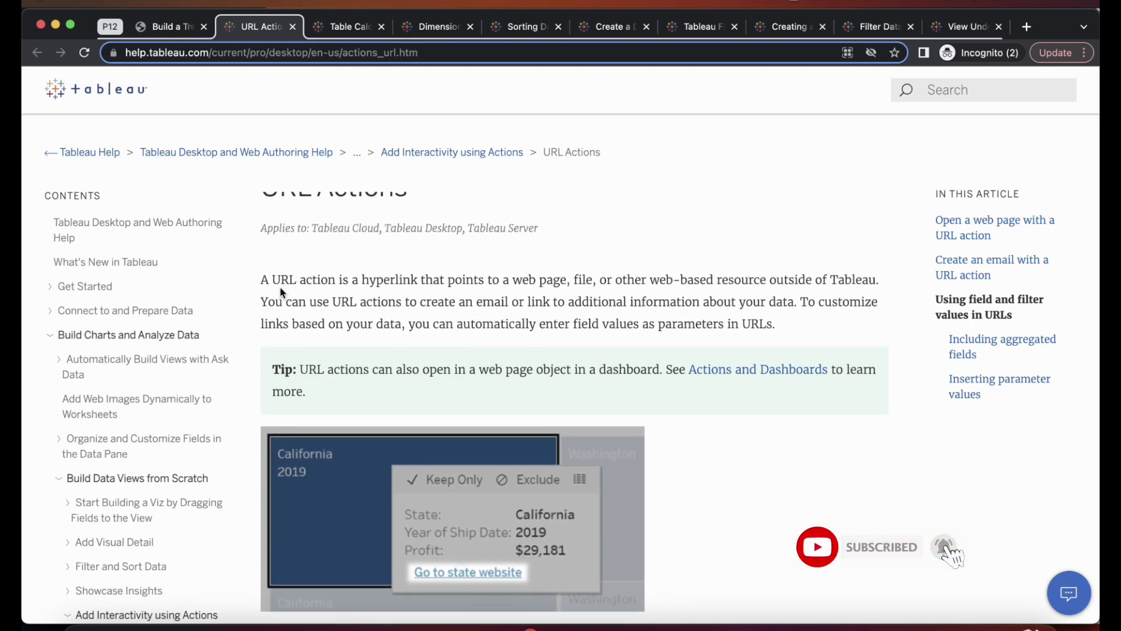
left_click_drag(266, 282, 875, 286)
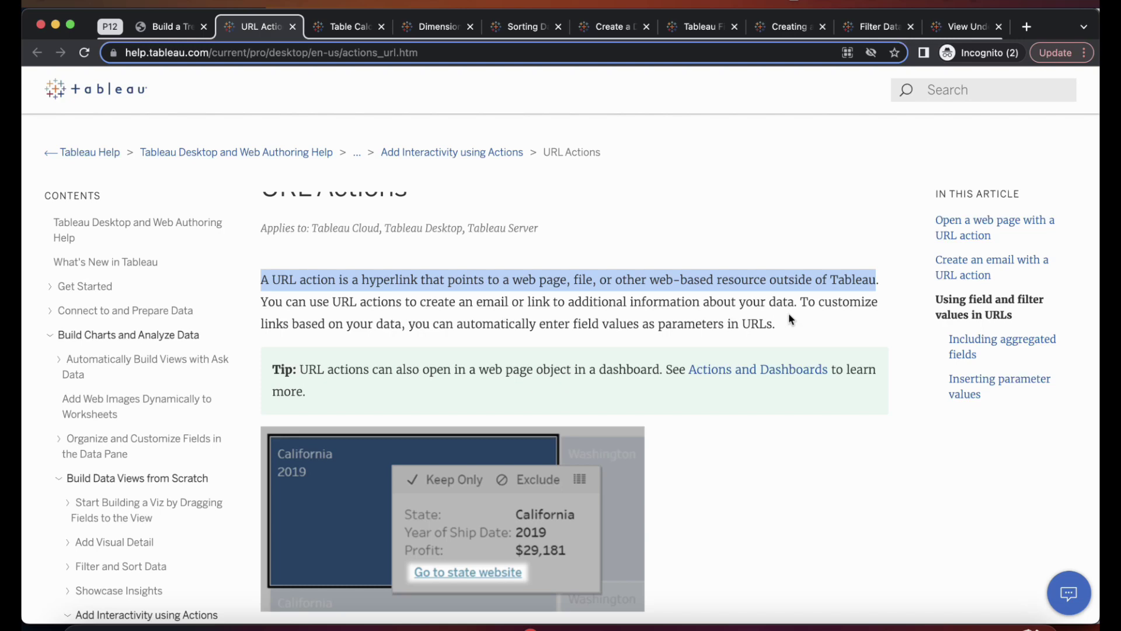
Step: Read the article's instructions for opening a web page with a URL action, including the Go to URL step
scroll(809, 470, "down", 3)
scroll(810, 472, "down", 10)
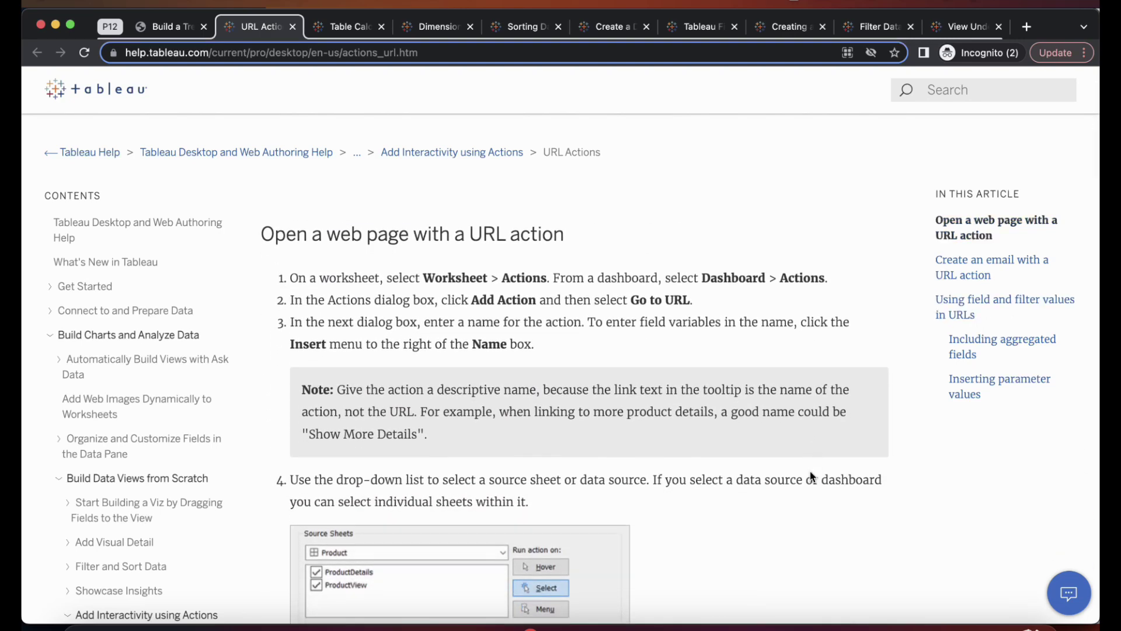
scroll(809, 469, "down", 2)
scroll(643, 345, "up", 1)
scroll(630, 325, "up", 1)
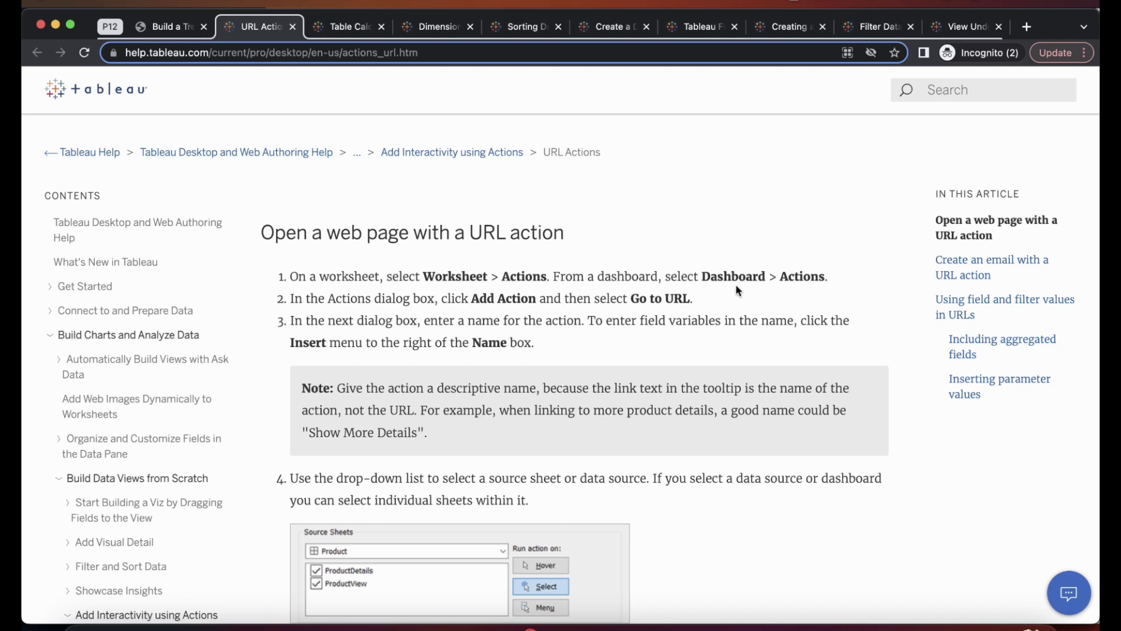
scroll(606, 412, "down", 2)
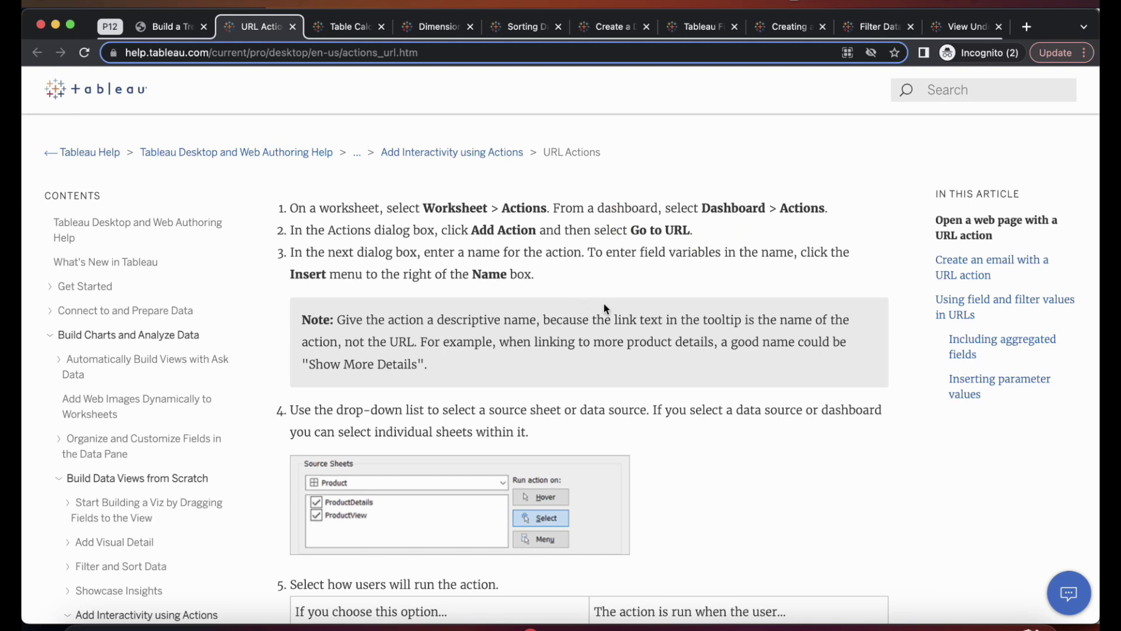
scroll(606, 308, "up", 8)
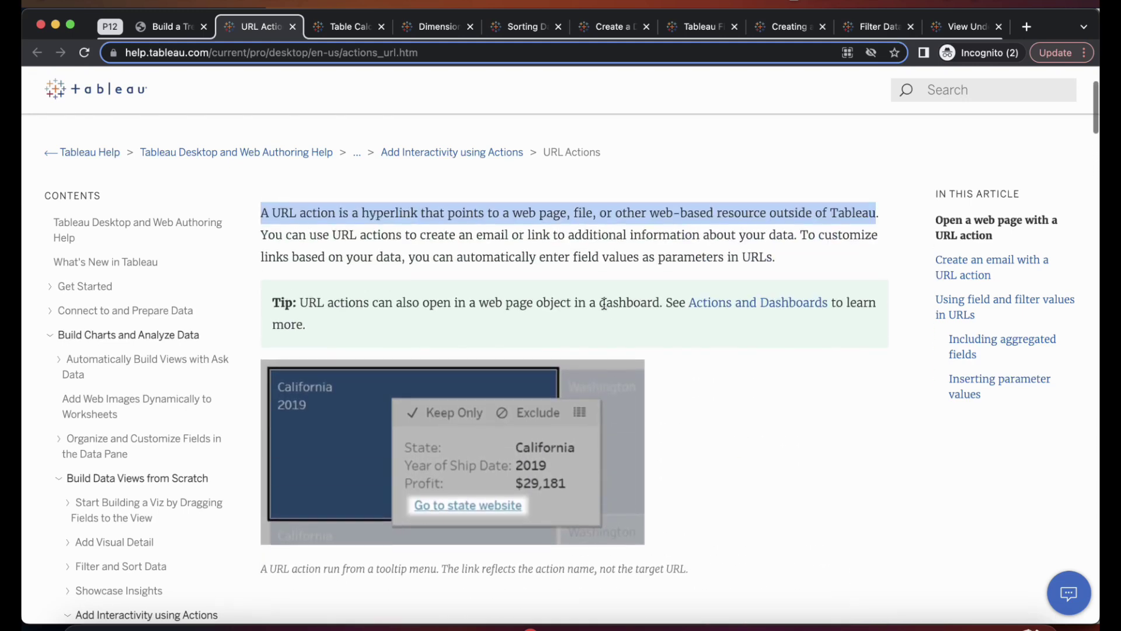
scroll(603, 303, "up", 3)
Step: Switch back to PowerPoint and reveal the answer to question 2 on slide 5
key("super+Tab")
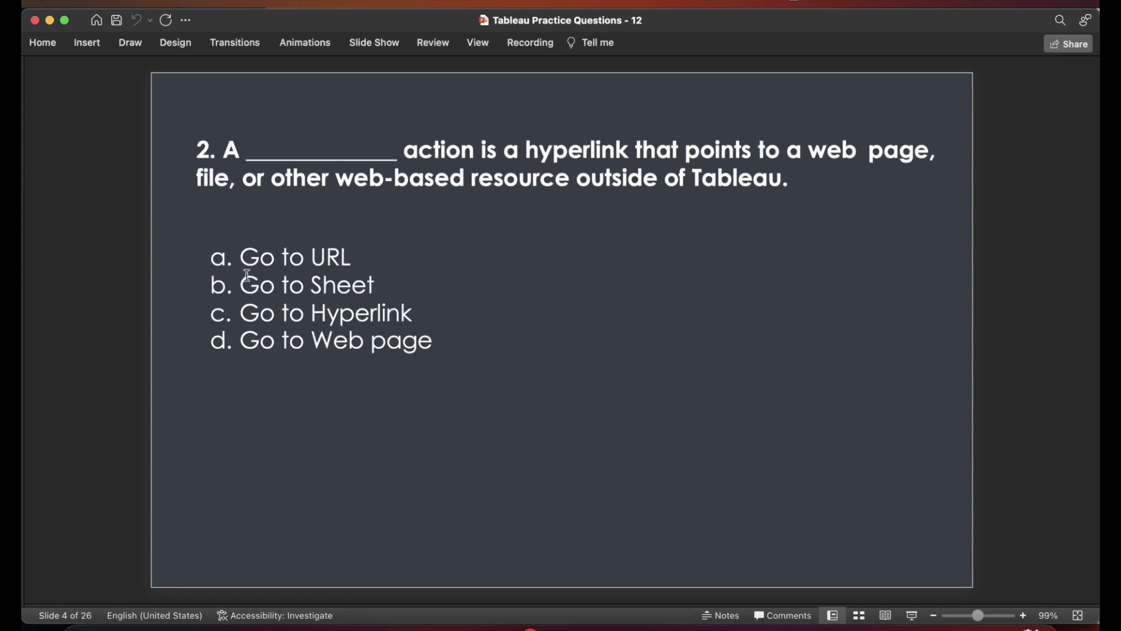
key("Down")
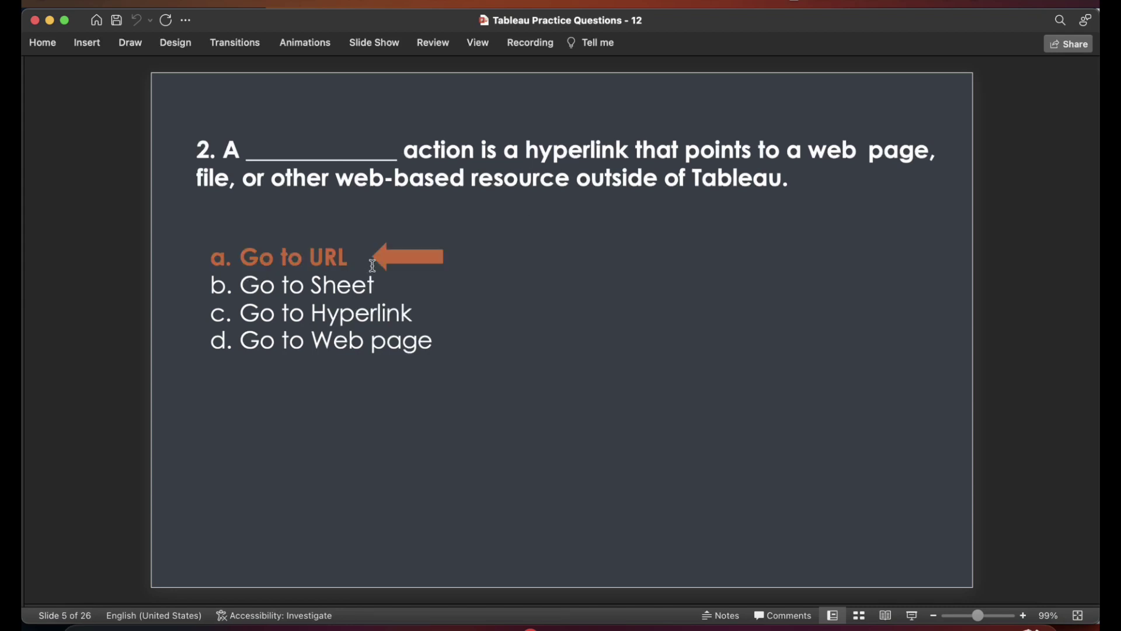
Step: Return to Chrome and examine the rest of the URL Actions article on URL targets, emails, field and filter values, and parameter values
key("super+Tab")
scroll(608, 379, "down", 5)
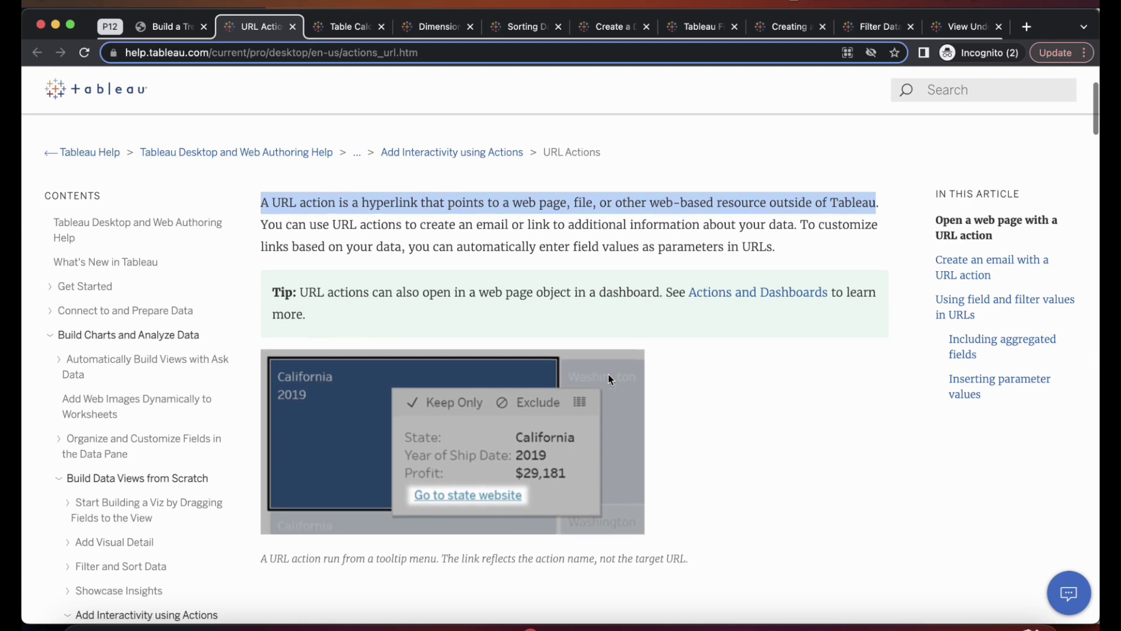
scroll(608, 379, "down", 15)
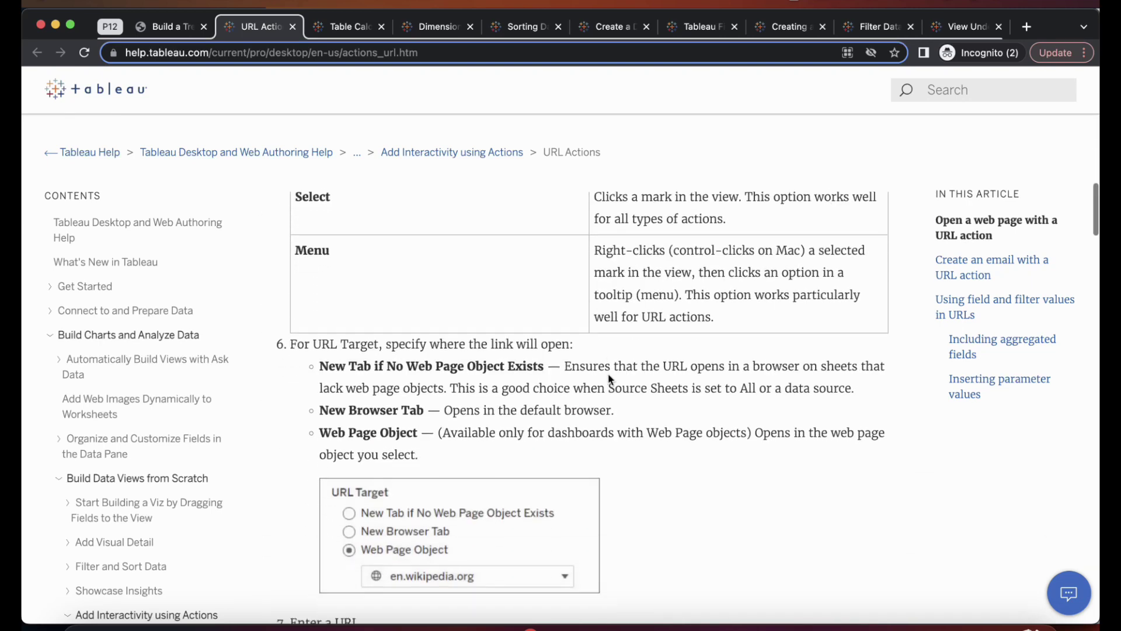
scroll(608, 379, "down", 10)
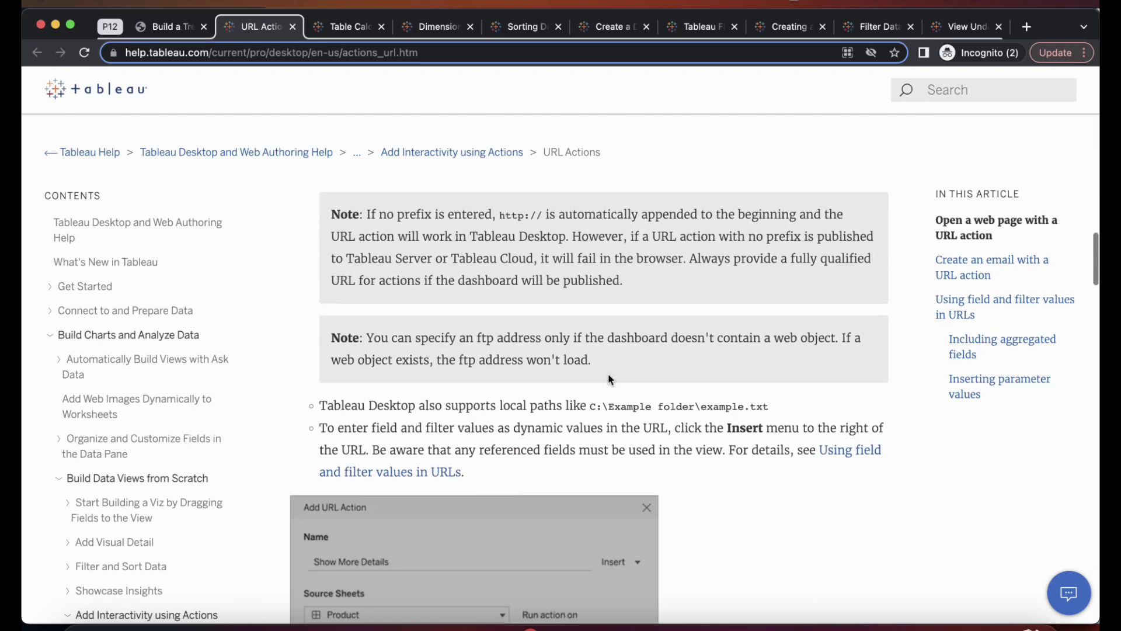
scroll(609, 373, "down", 5)
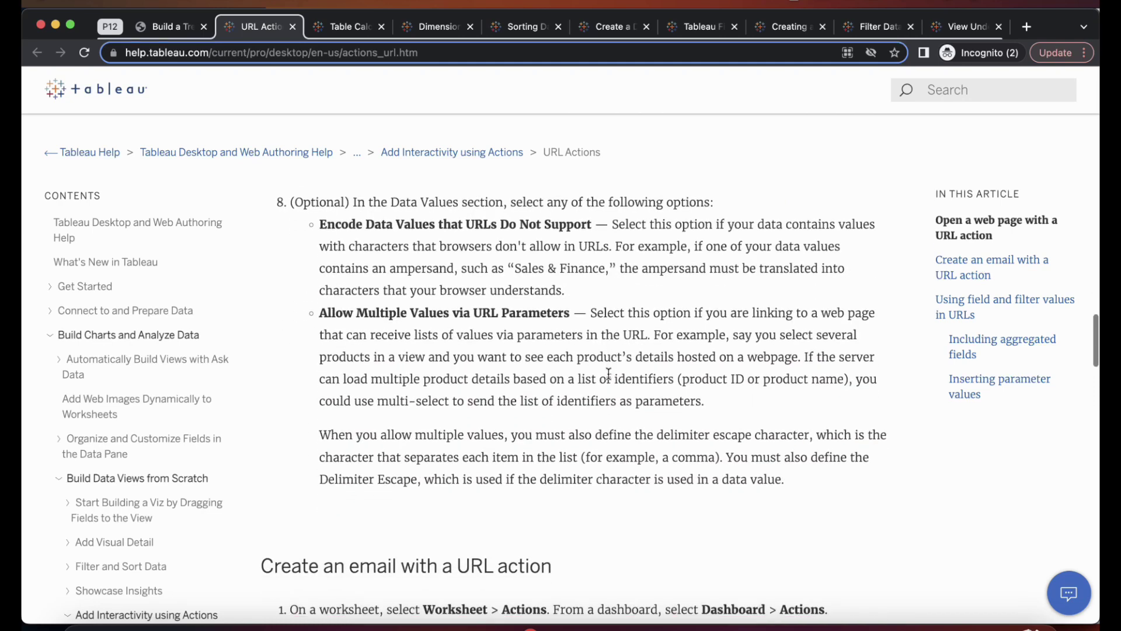
scroll(608, 374, "down", 6)
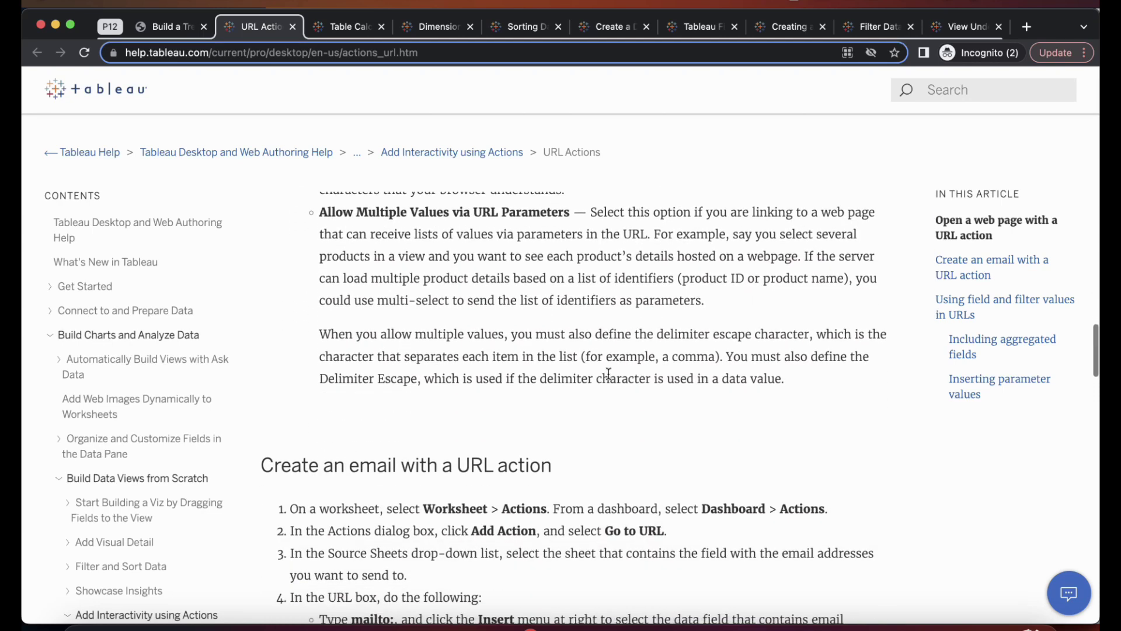
scroll(608, 379, "down", 10)
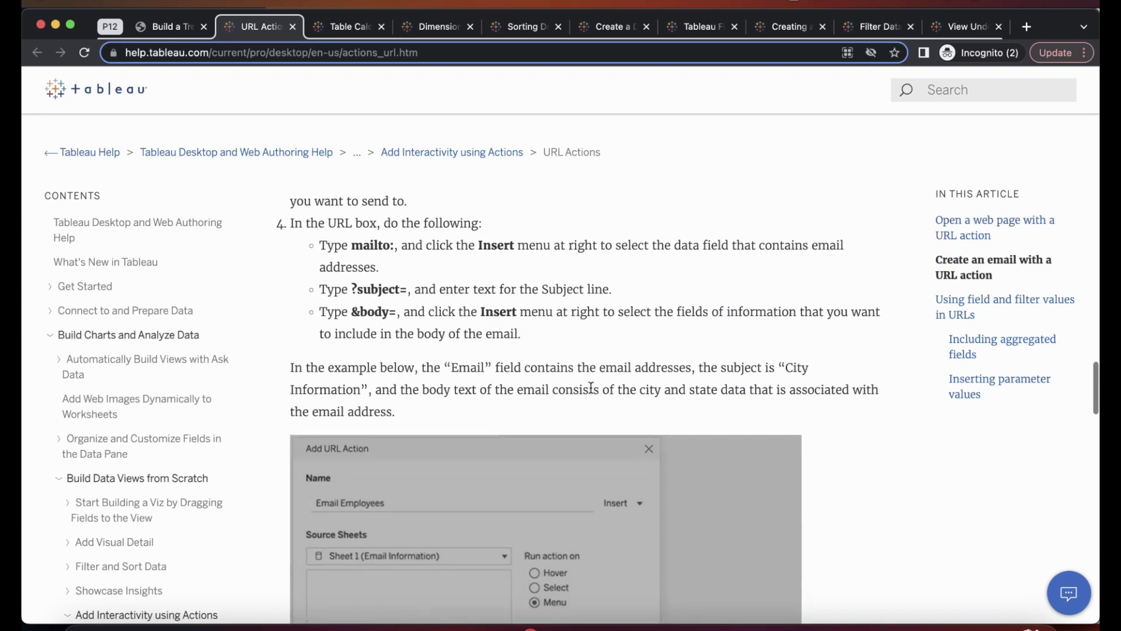
scroll(590, 389, "down", 5)
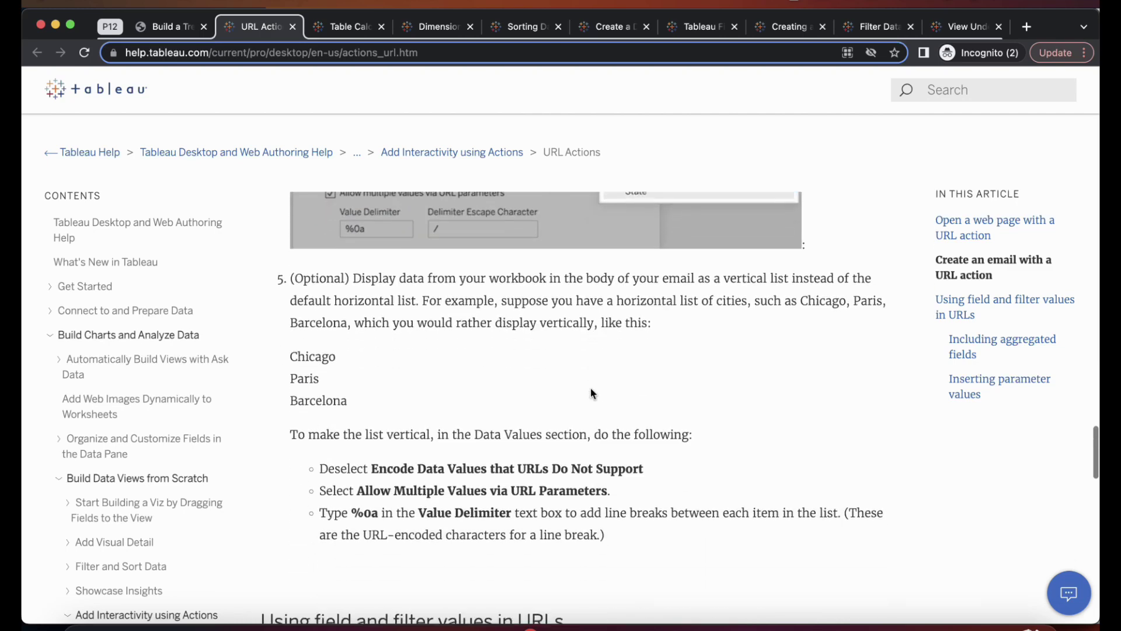
scroll(605, 411, "down", 12)
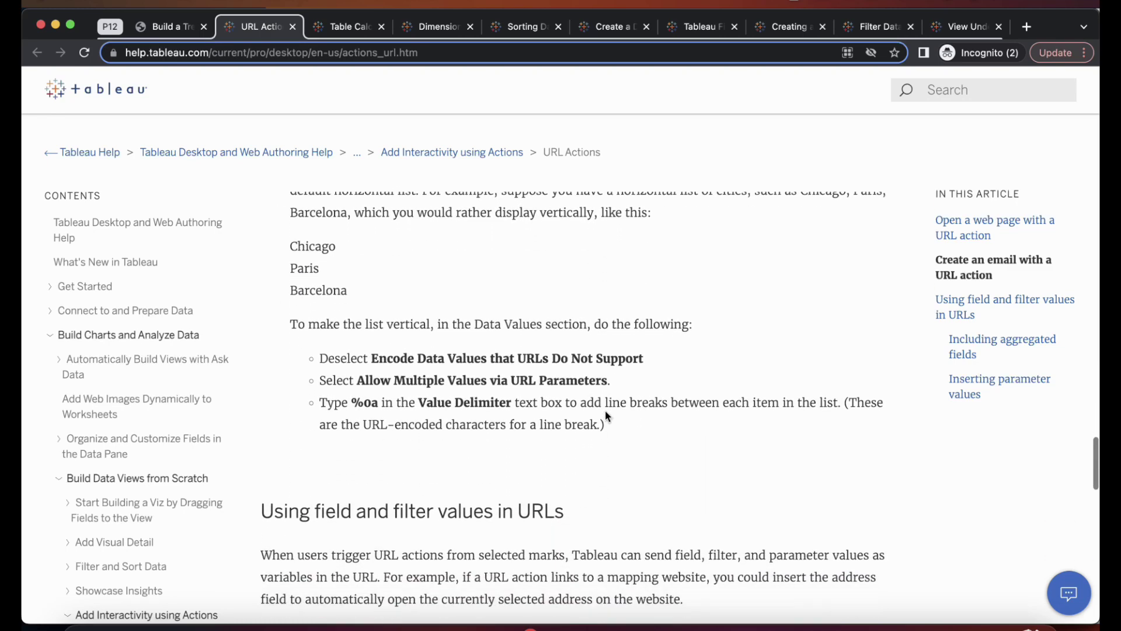
scroll(605, 411, "down", 6)
scroll(605, 411, "up", 8)
scroll(605, 414, "up", 4)
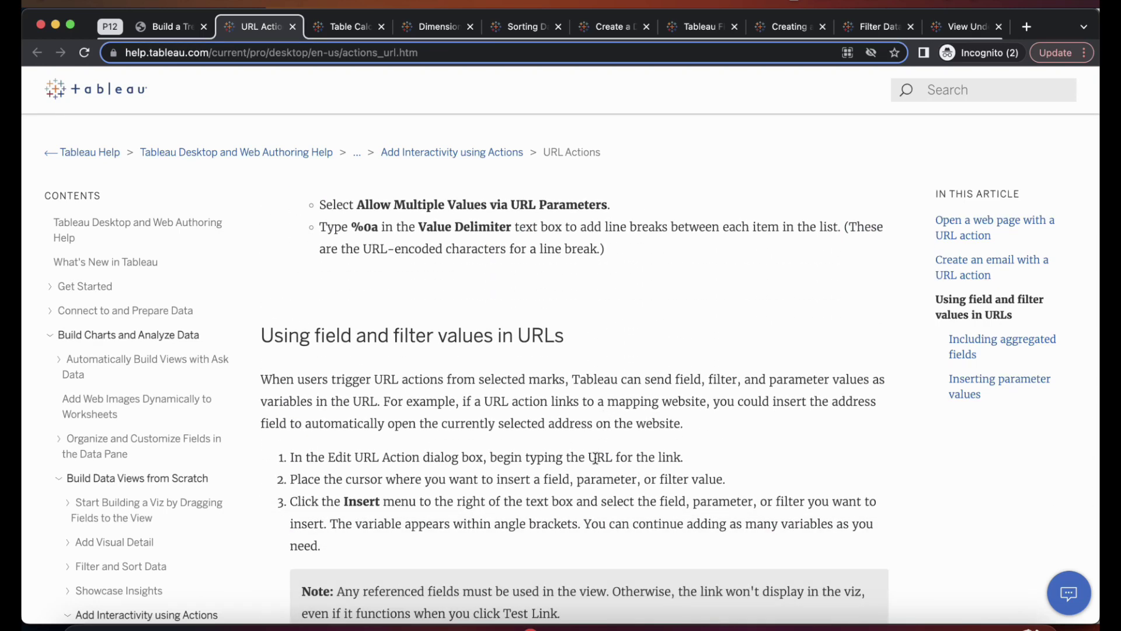
scroll(604, 411, "down", 1)
scroll(595, 458, "down", 14)
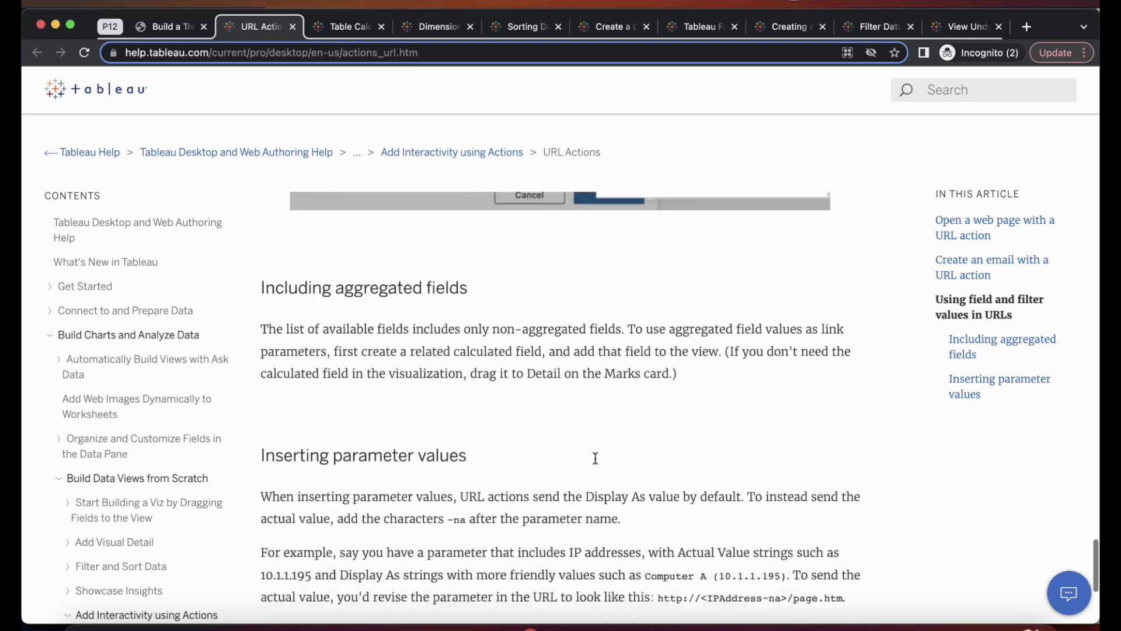
scroll(595, 461, "up", 10)
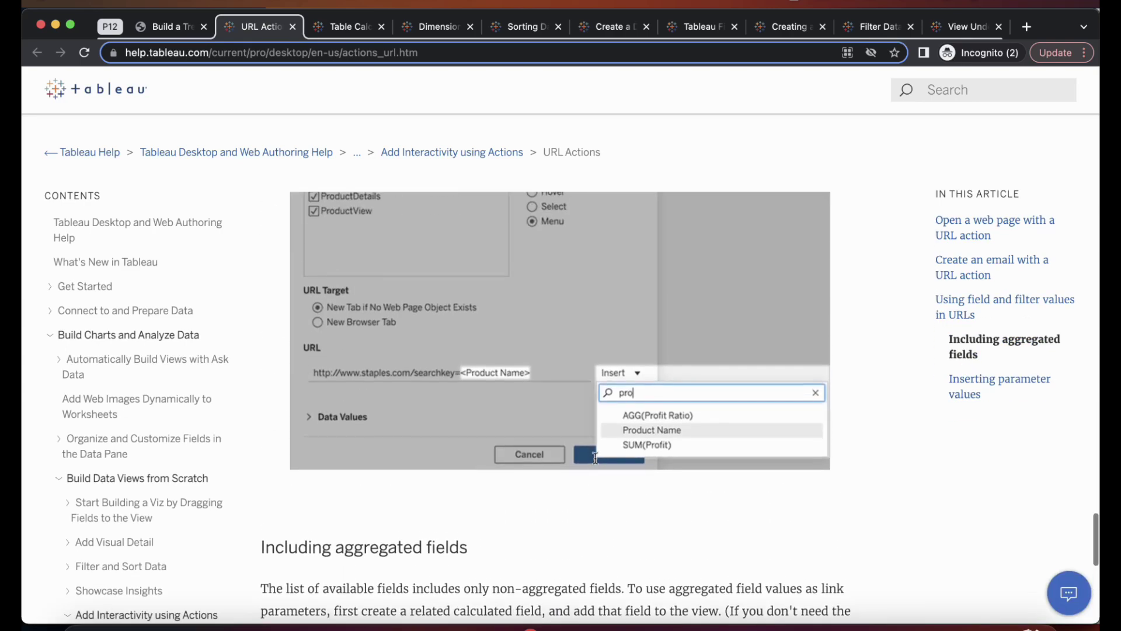
Step: Switch to PowerPoint and advance to question 3 about the percent difference Quick Table Calculation
key("super+Tab")
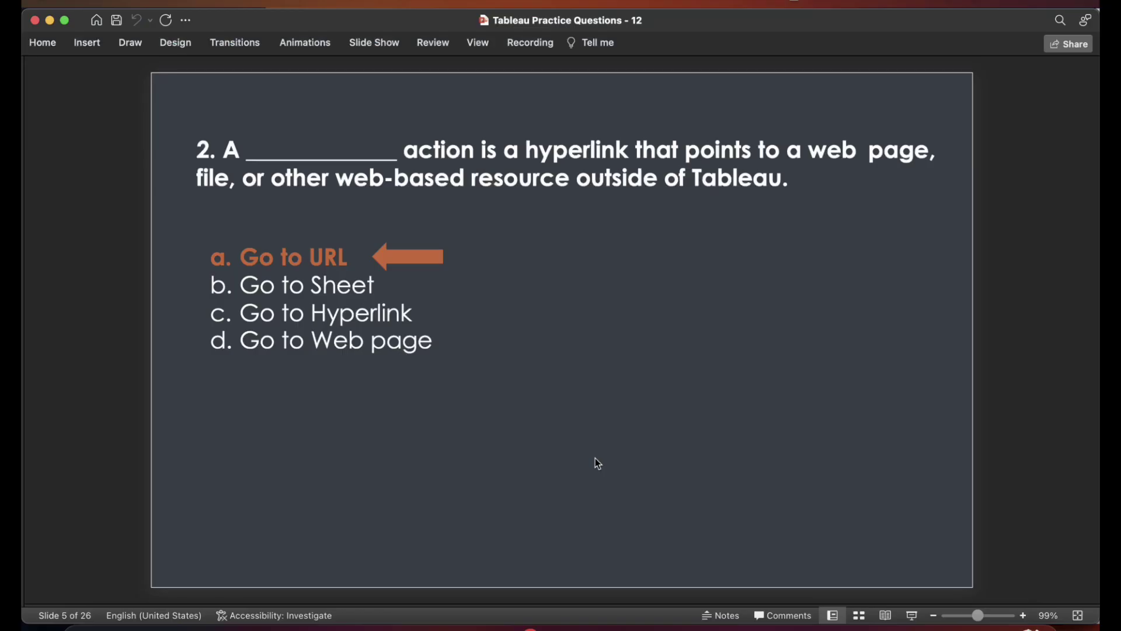
key("Down")
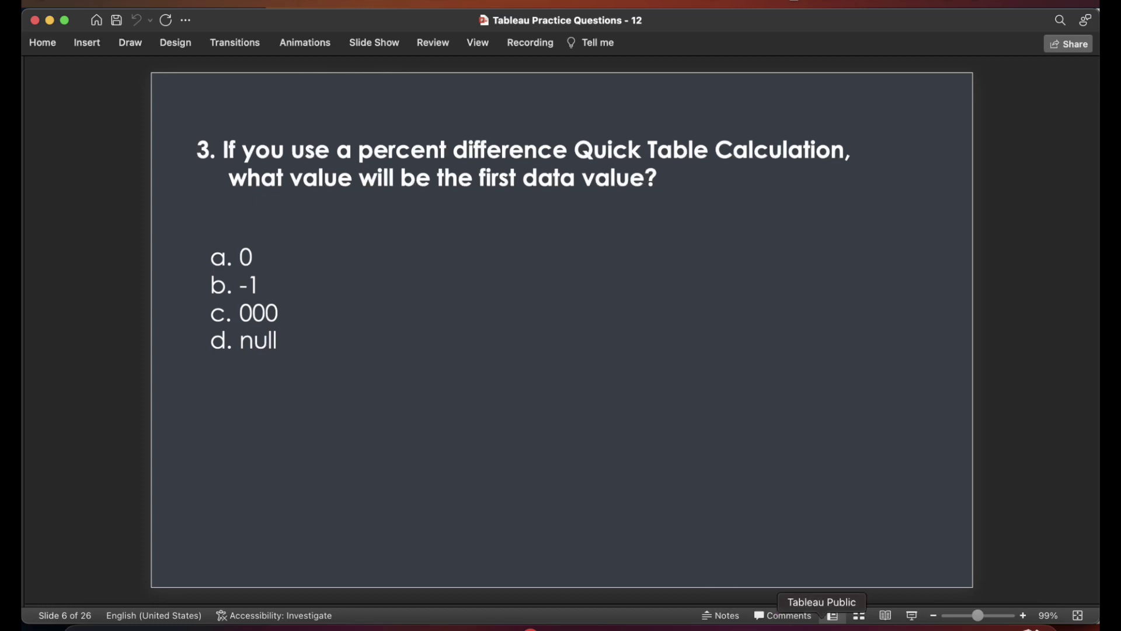
Step: Switch to Tableau Public, move its window aside and add a new worksheet to Book1
left_click(816, 623)
left_click_drag(289, 27, 478, 36)
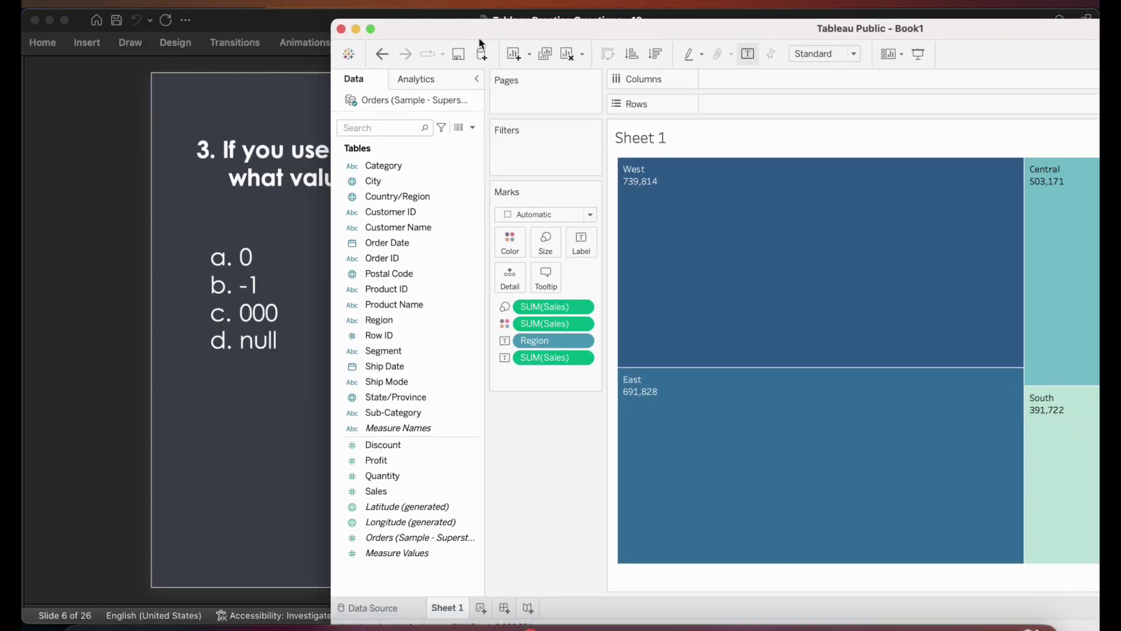
left_click(480, 608)
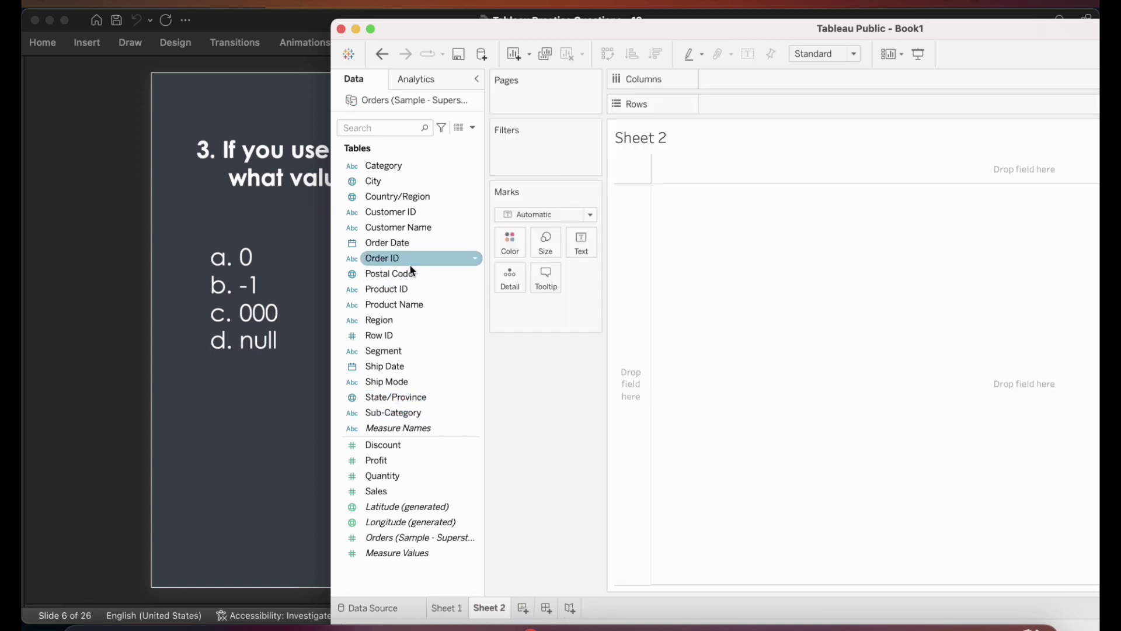
Step: Build a text table of Sales by year, with Order Date on Columns and Sales as Text, keeping the question readable beside it
left_click_drag(395, 249, 765, 81)
left_click_drag(373, 492, 574, 247)
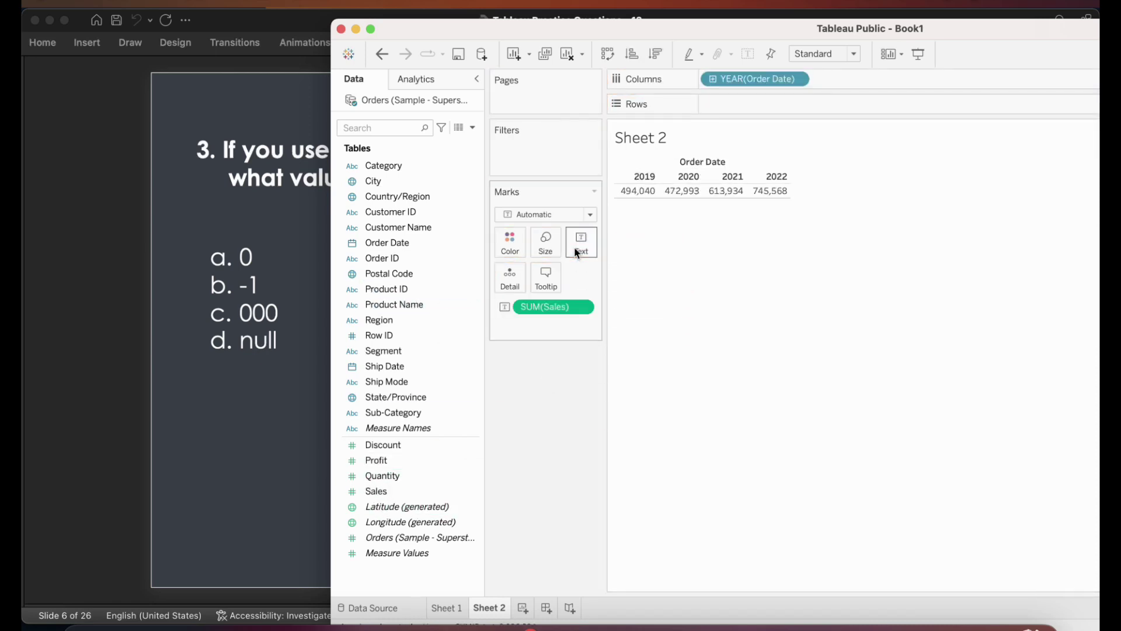
left_click_drag(483, 49, 420, 298)
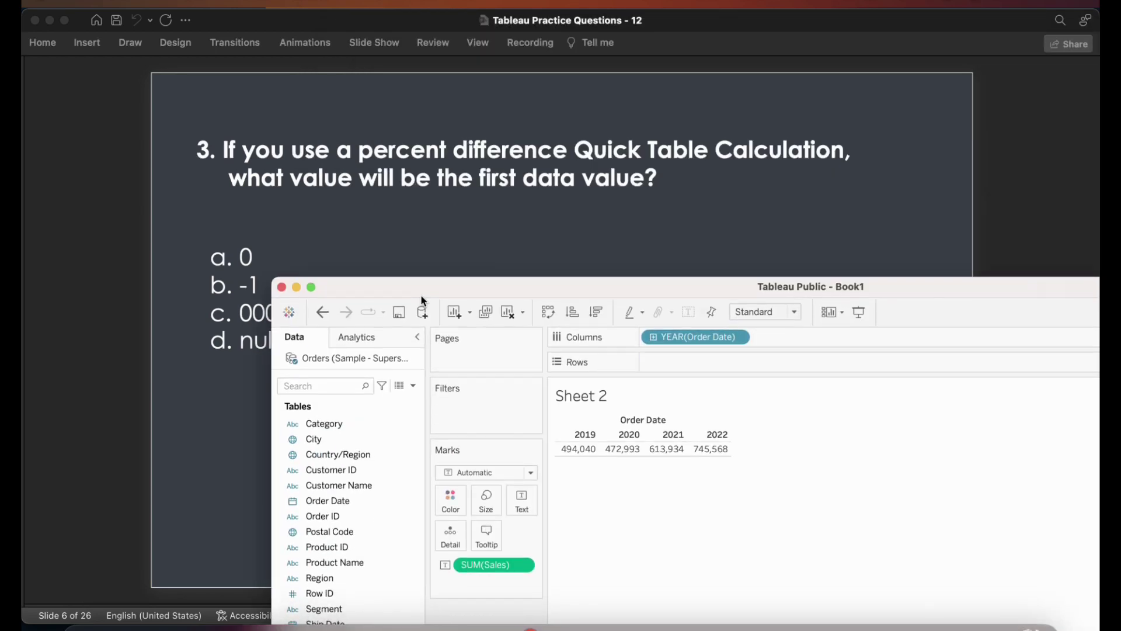
left_click_drag(420, 294, 468, 49)
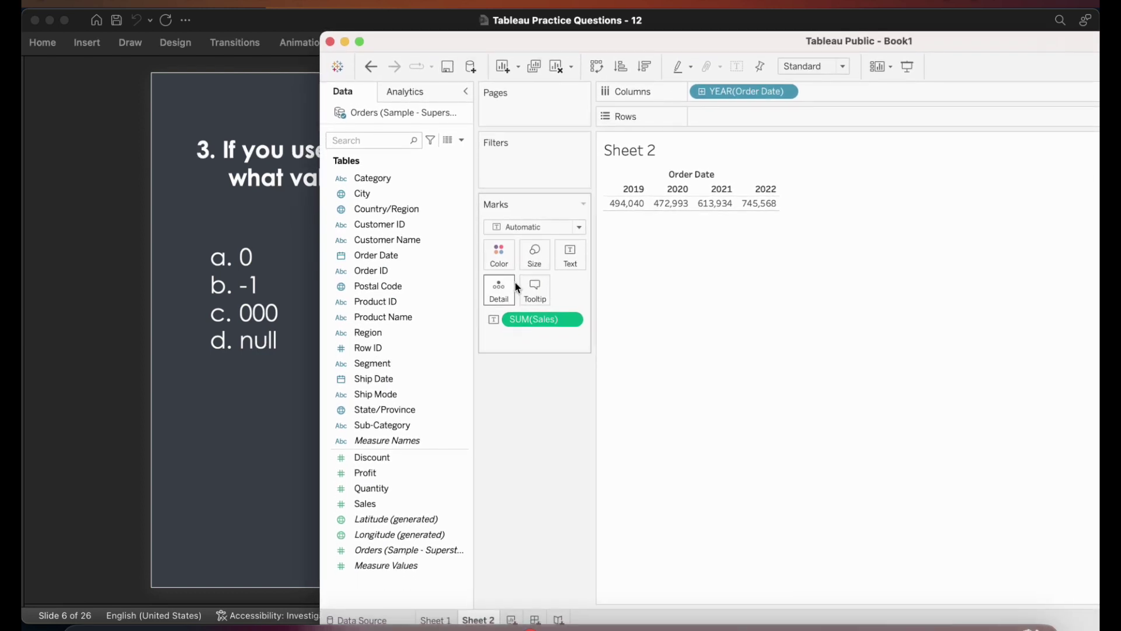
Step: Apply the Percent Difference quick table calculation to Sales in the yearly text table
right_click(541, 317)
mouse_move(657, 533)
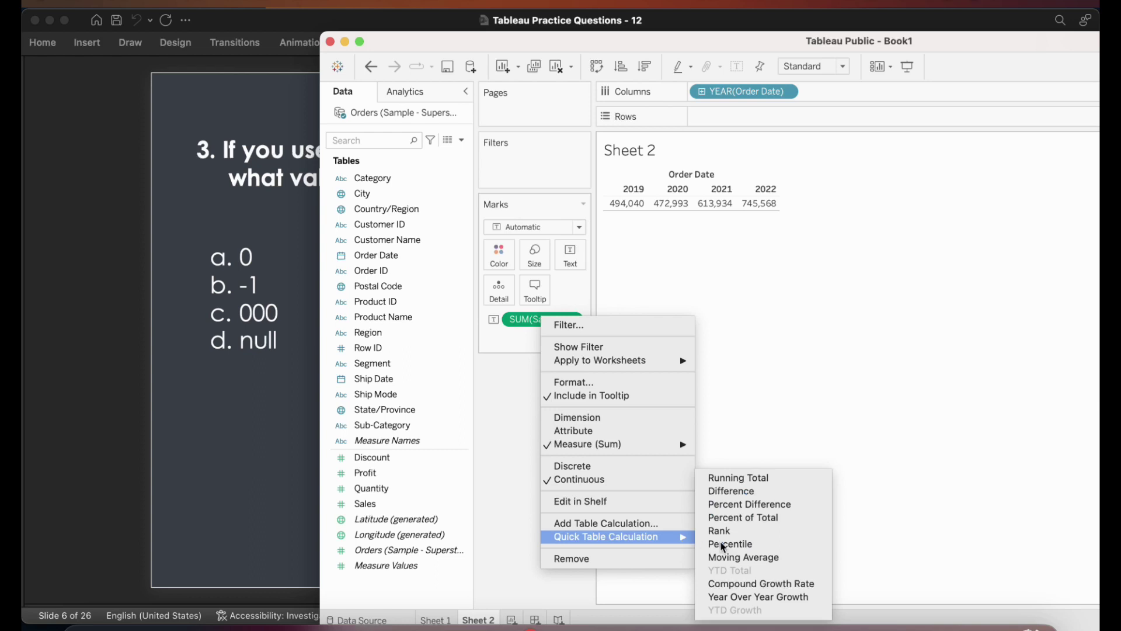
left_click(801, 507)
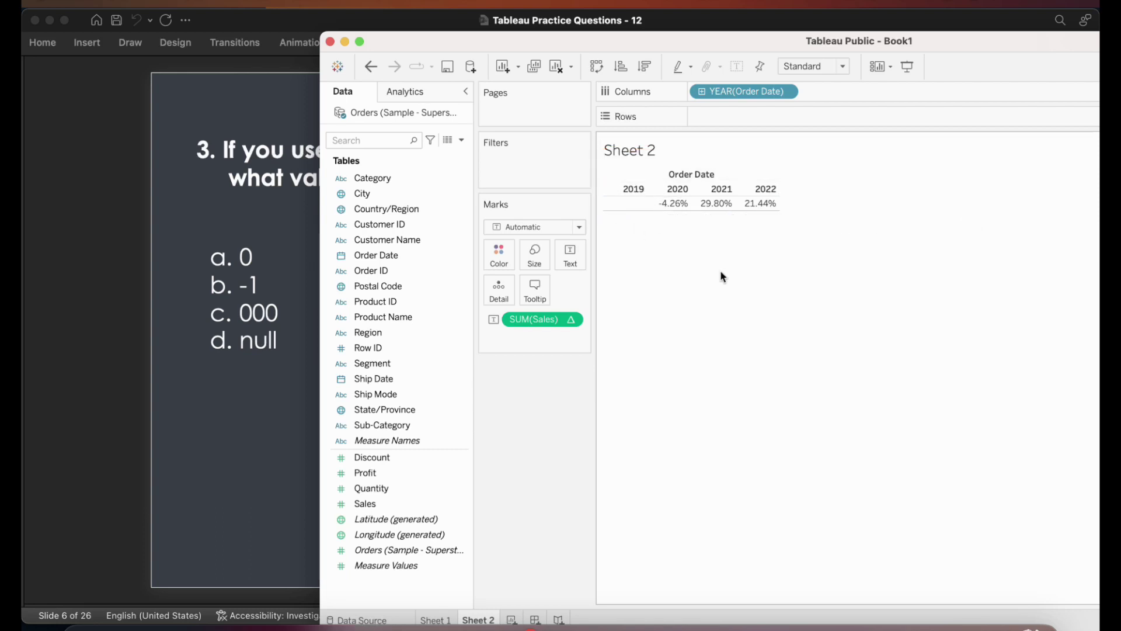
Step: Check which value the Sales percent difference is relative to, and examine the 2019 and 2020 cells in the table
right_click(549, 321)
mouse_move(659, 513)
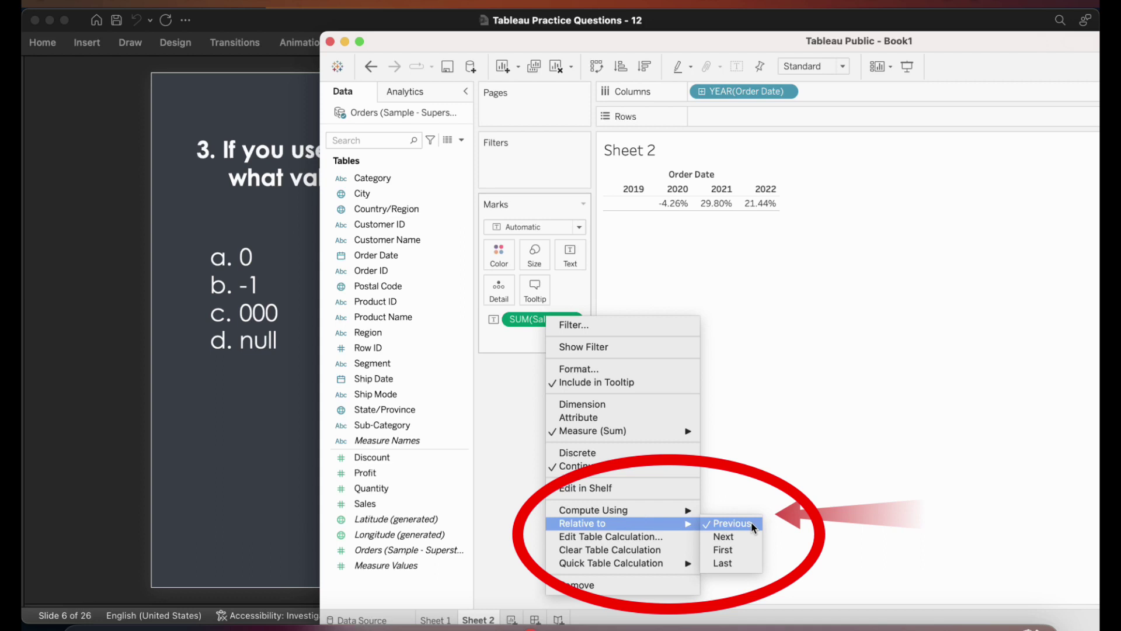
left_click(799, 388)
left_click(681, 191)
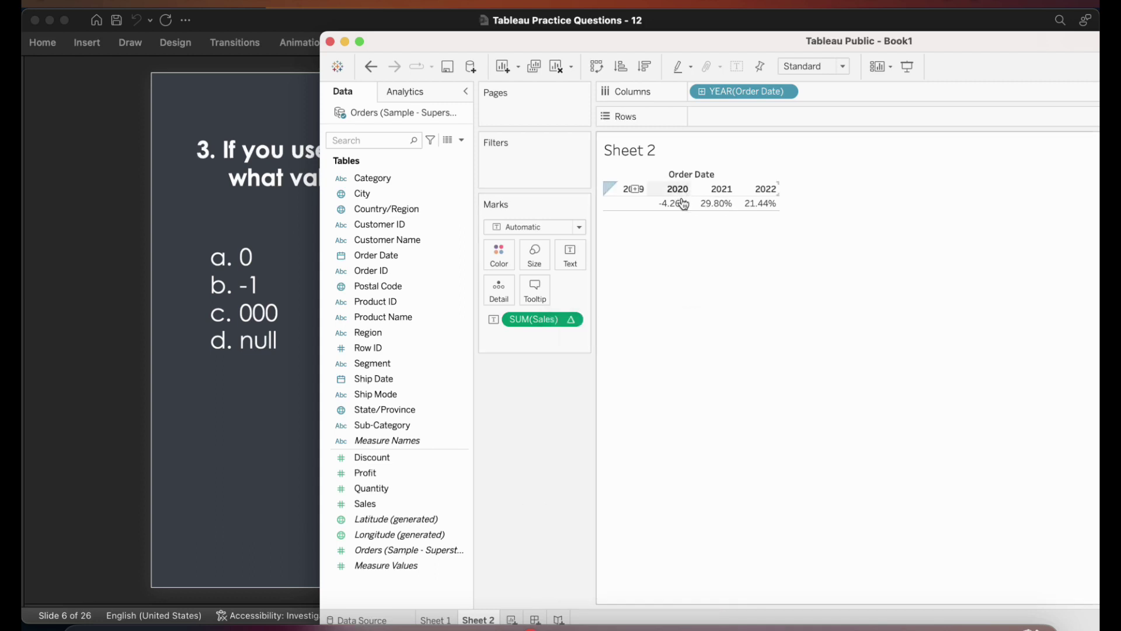
left_click(637, 202)
mouse_move(623, 206)
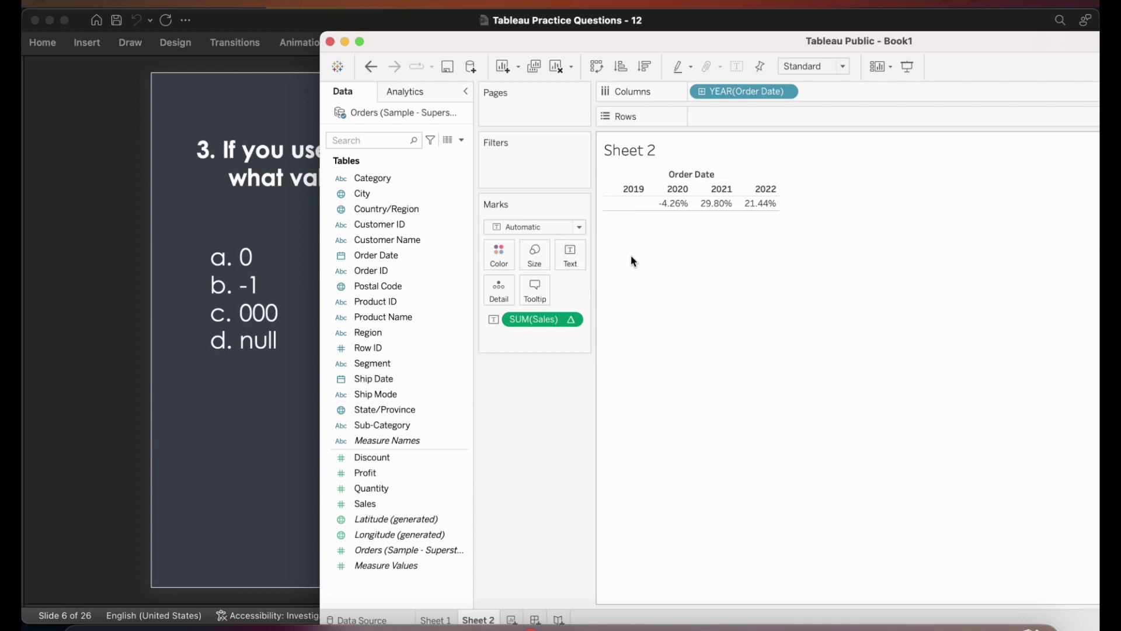
Step: Compute the Sales percent difference relative to Last and examine the yearly values
right_click(566, 319)
mouse_move(701, 526)
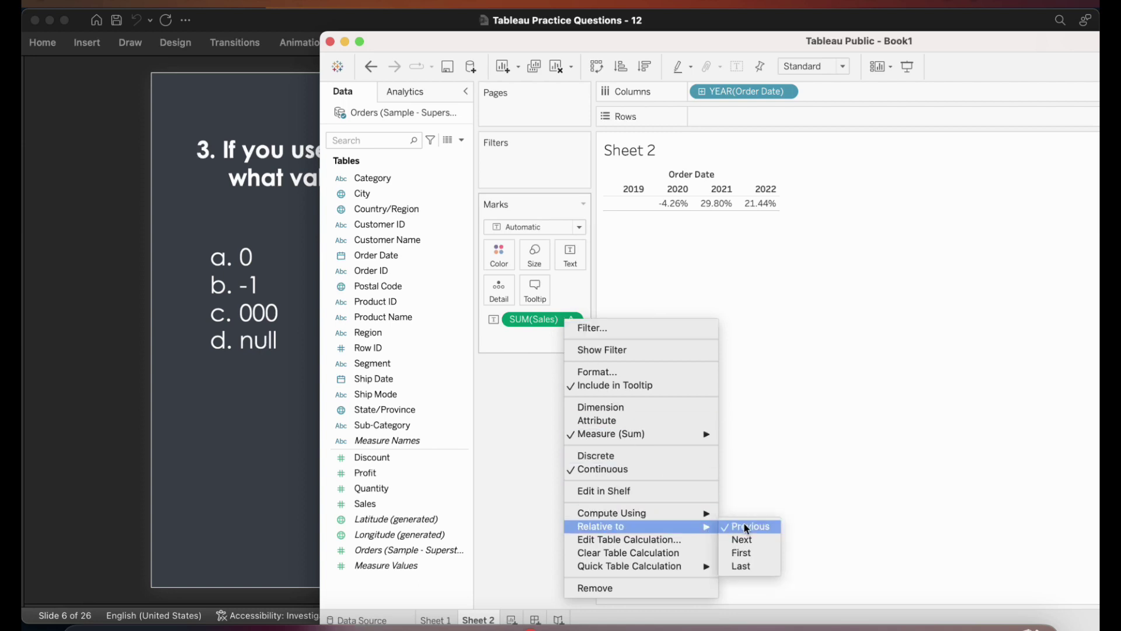
left_click(754, 566)
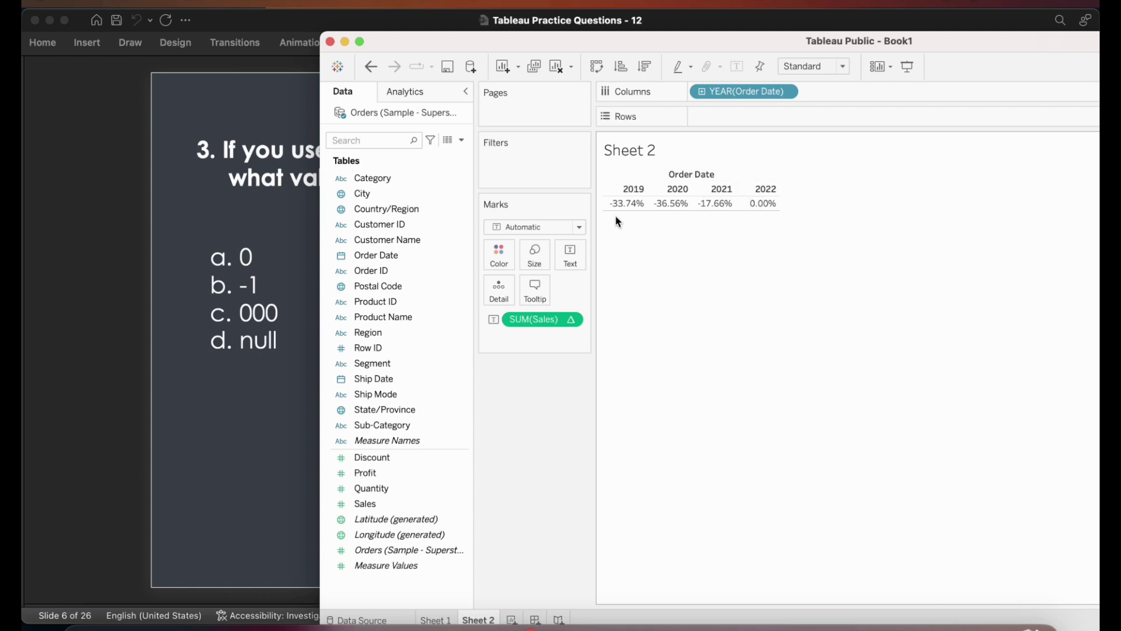
mouse_move(777, 210)
Step: Set the Sales percent difference back to being relative to Previous
right_click(558, 320)
mouse_move(689, 527)
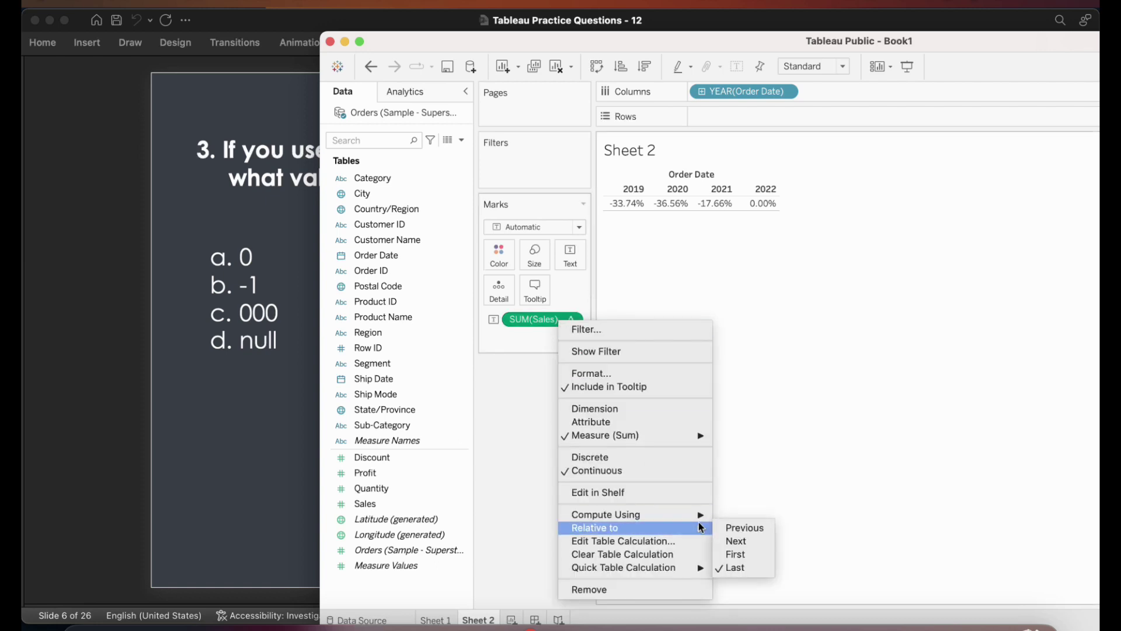
left_click(745, 527)
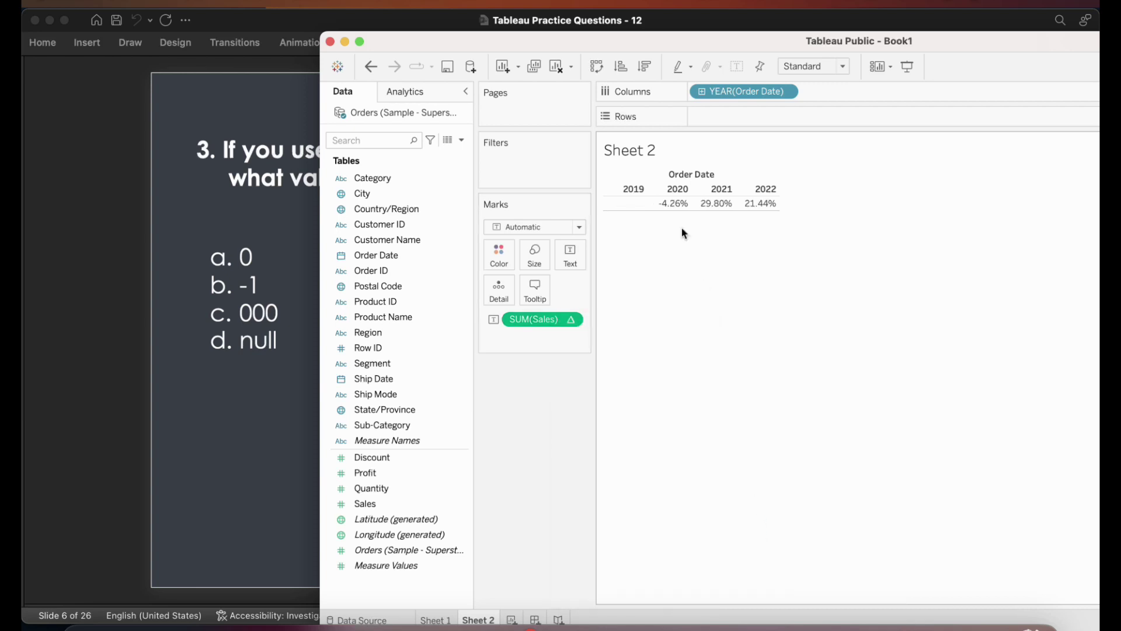
Step: Switch to PowerPoint, reveal the answer to question 3 and advance to question 4 about automatically assigned field properties
left_click(275, 455)
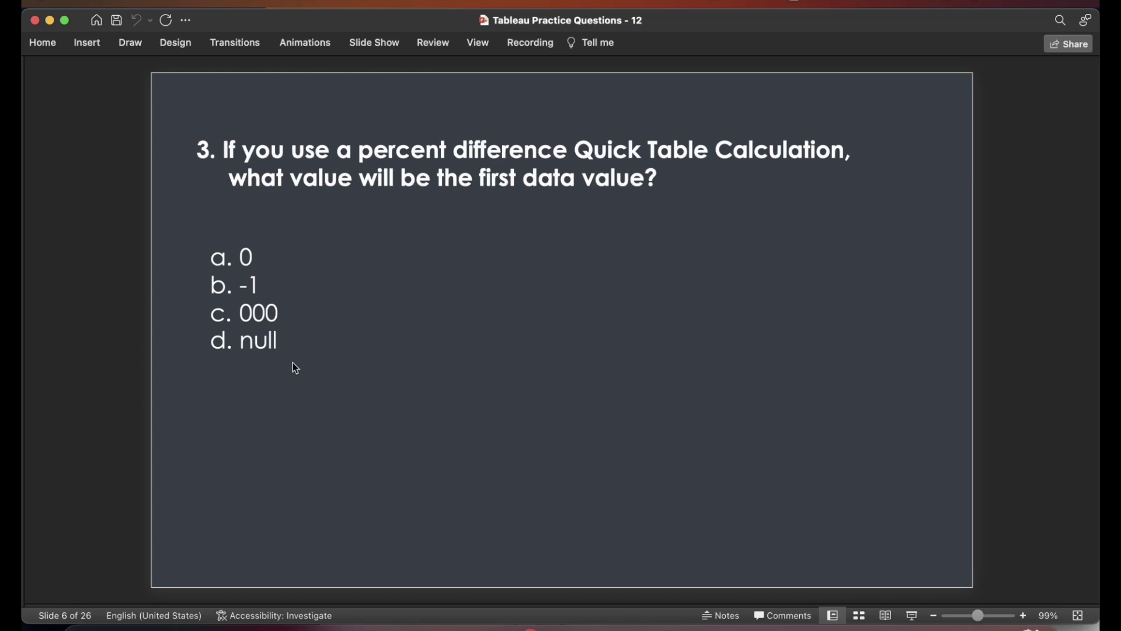
key("Down")
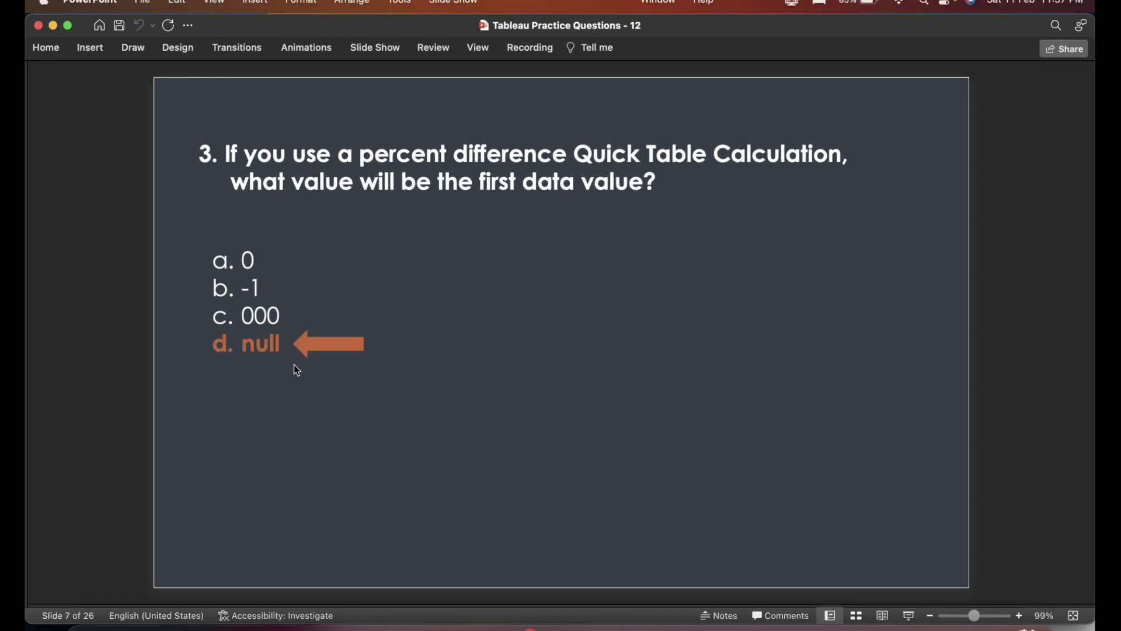
key("Down")
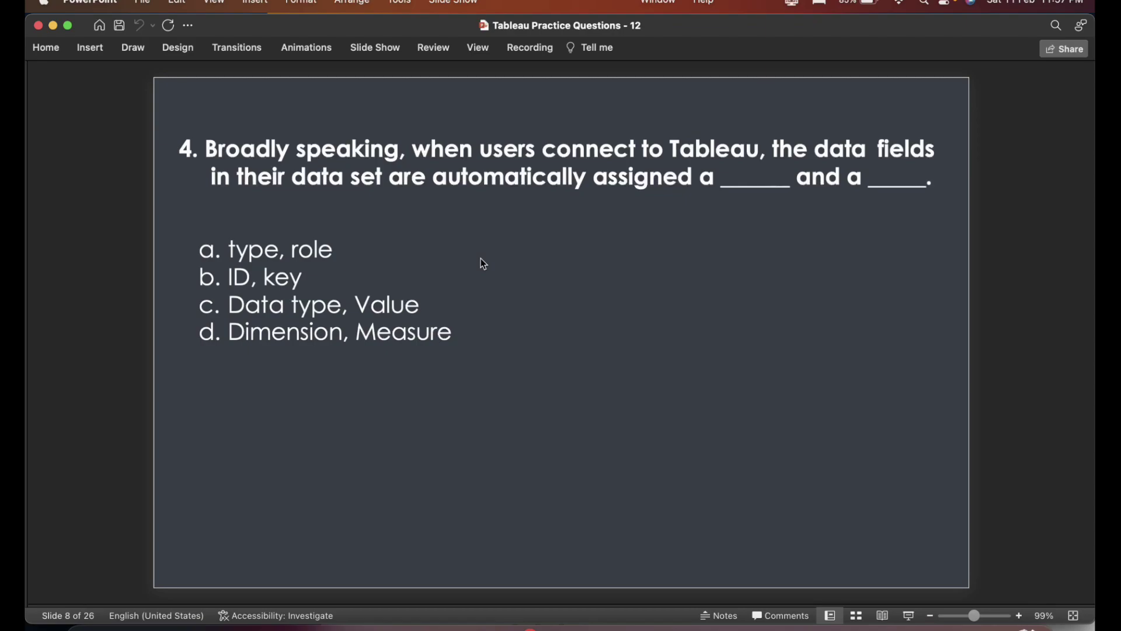
Step: Switch to Chrome and read the section on data field roles and types in the Dimensions and Measures, Blue and Green article
left_click(724, 625)
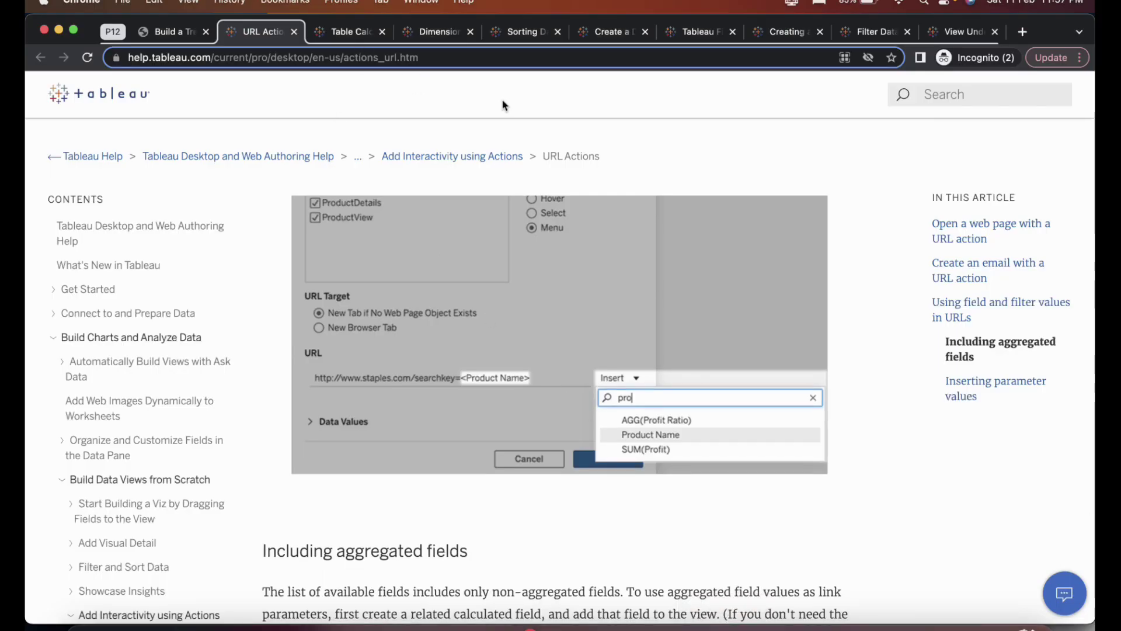
left_click(420, 33)
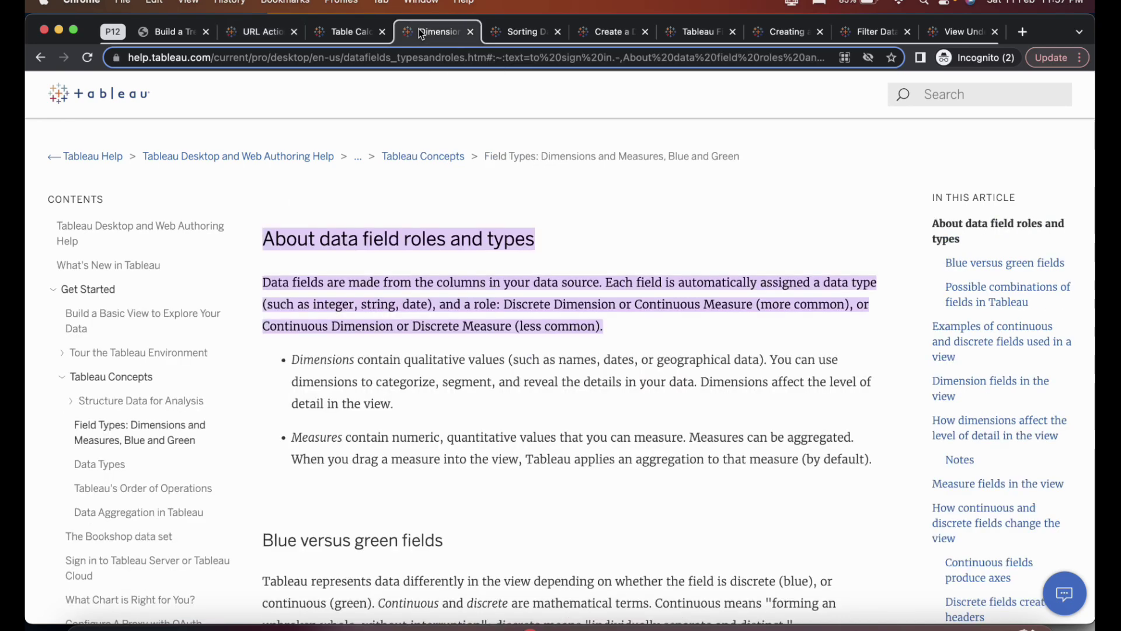
scroll(609, 425, "up", 5)
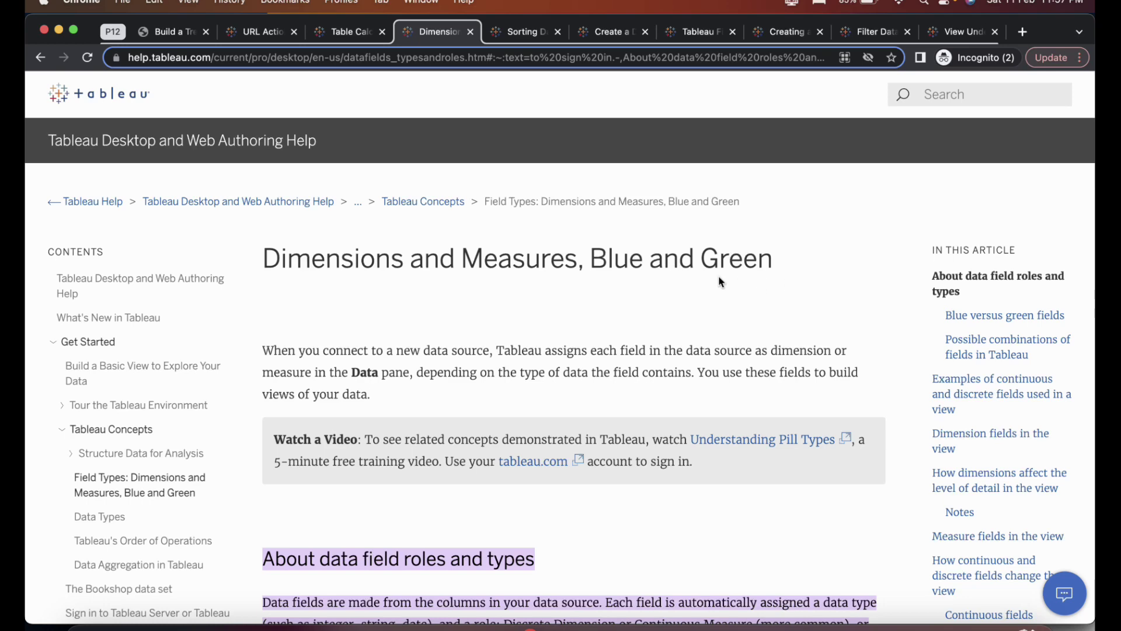
scroll(718, 278, "down", 5)
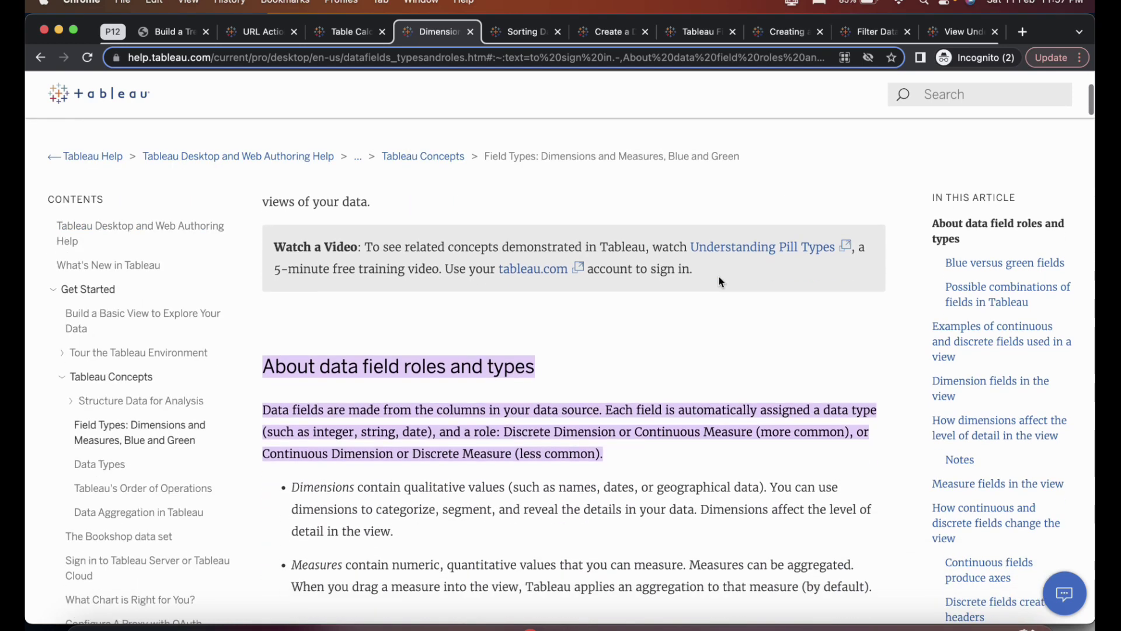
scroll(716, 275, "down", 3)
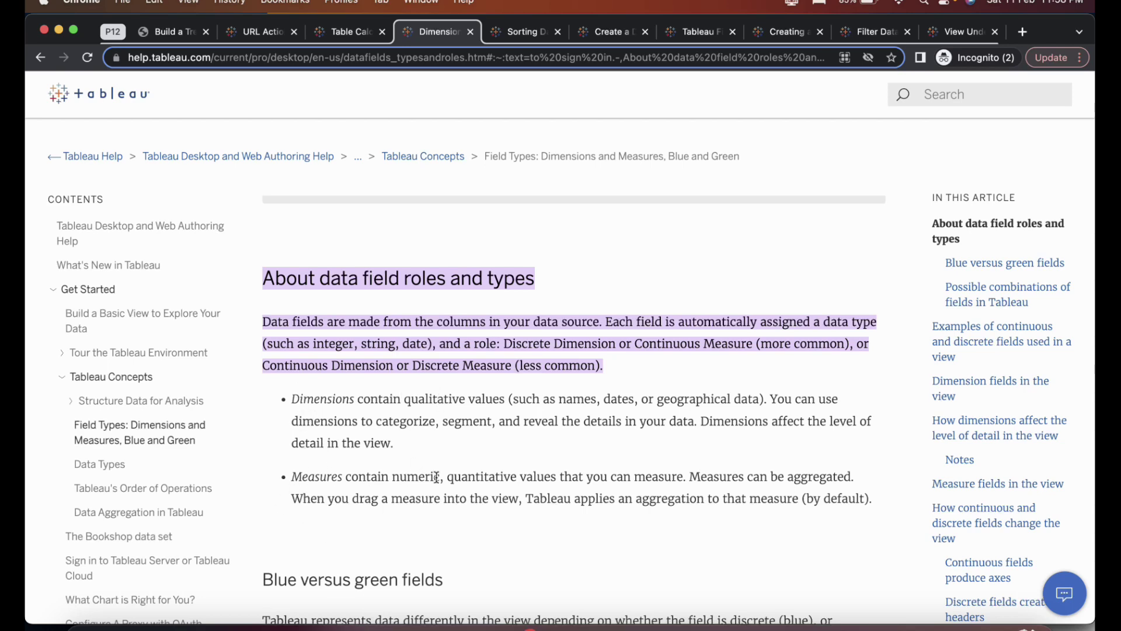
Step: Skim the rest of the Dimensions and Measures article back to its beginning, and return to question 4 in PowerPoint
scroll(365, 482, "down", 3)
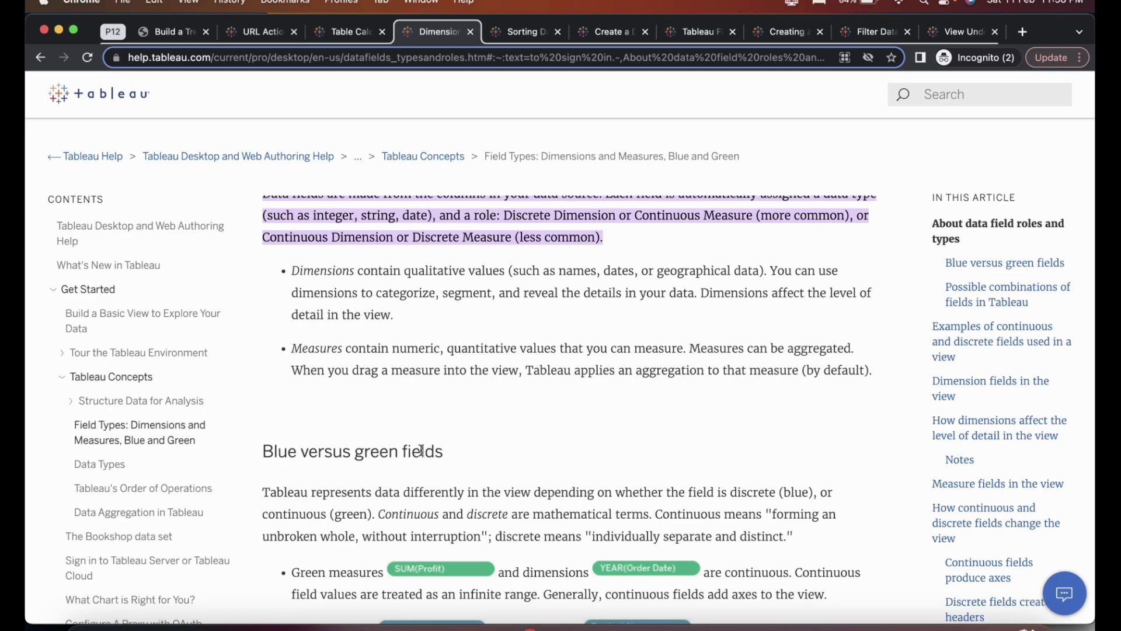
scroll(421, 450, "down", 10)
scroll(421, 449, "down", 20)
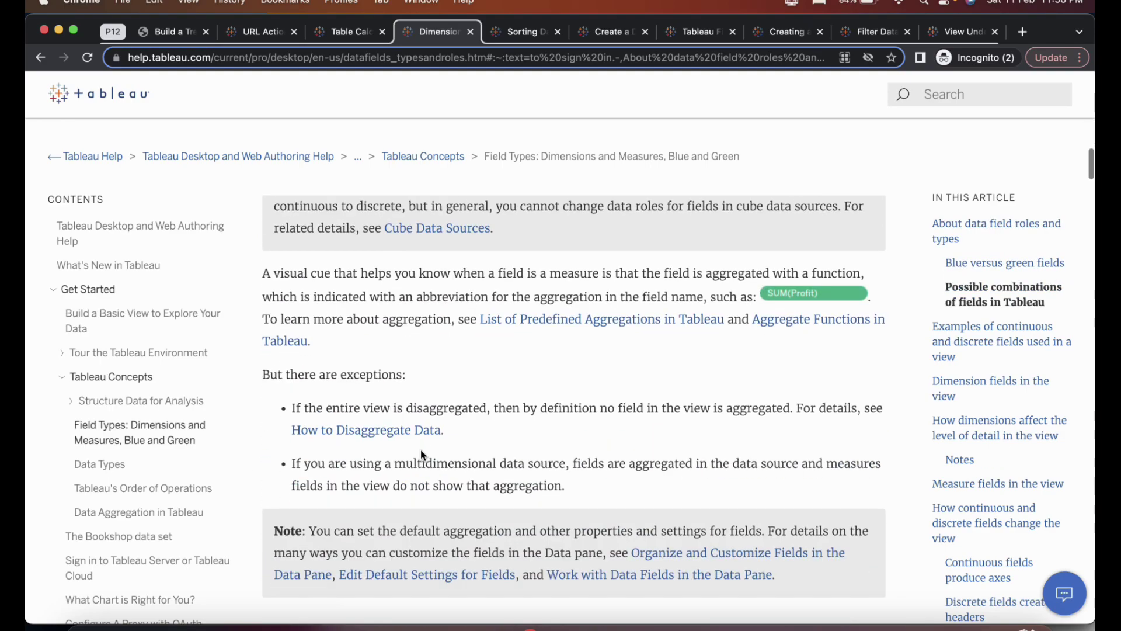
scroll(420, 449, "down", 20)
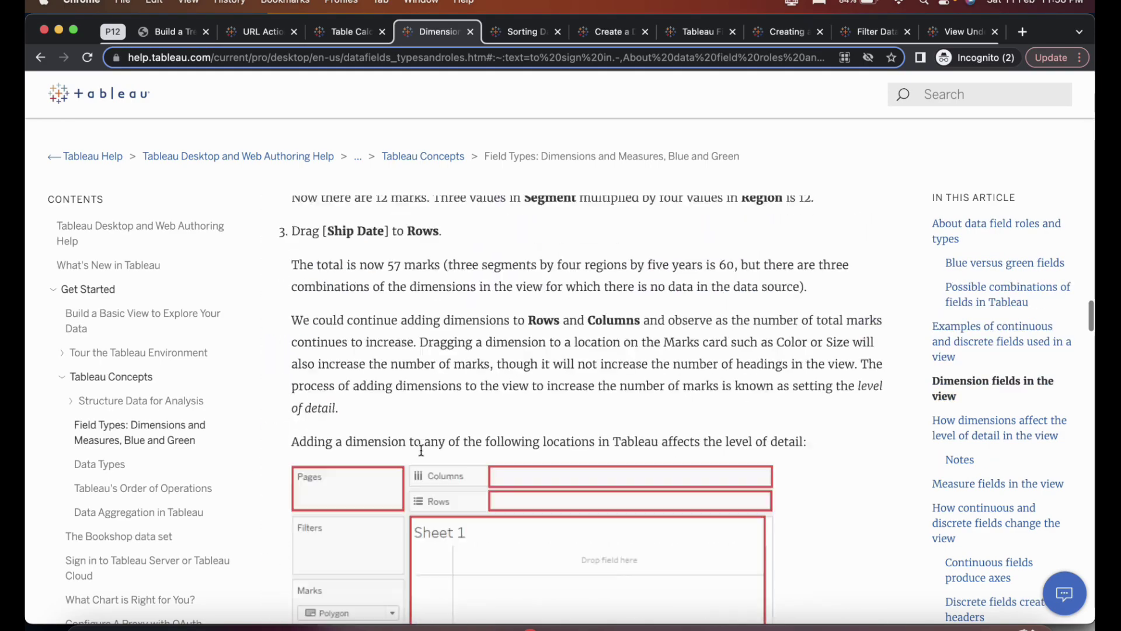
scroll(421, 449, "down", 15)
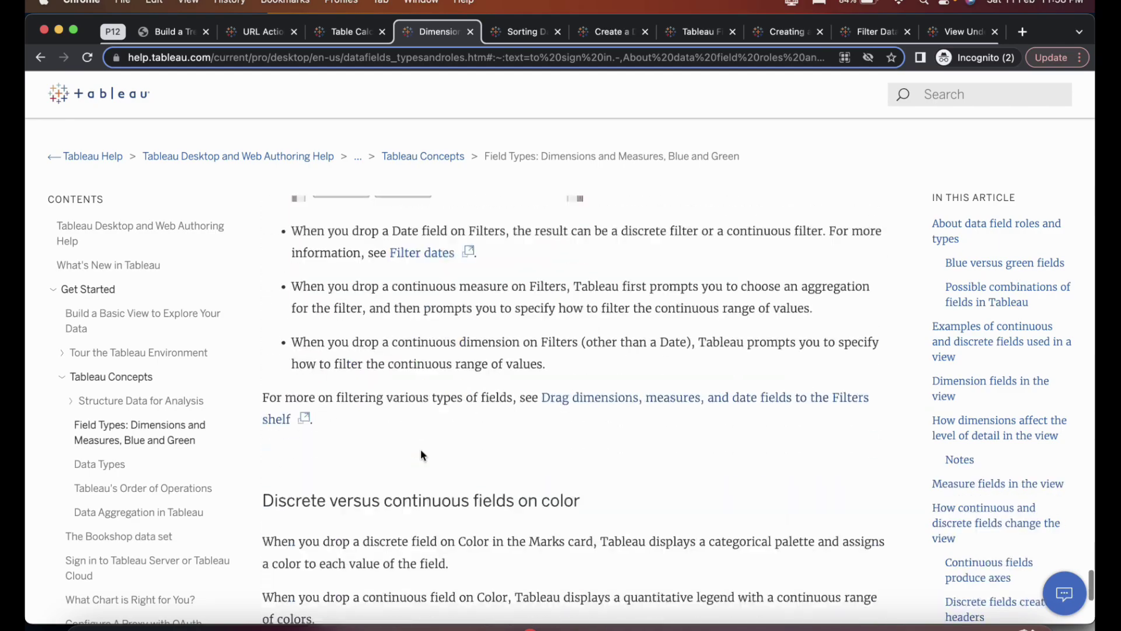
scroll(421, 449, "up", 20)
scroll(421, 449, "up", 20)
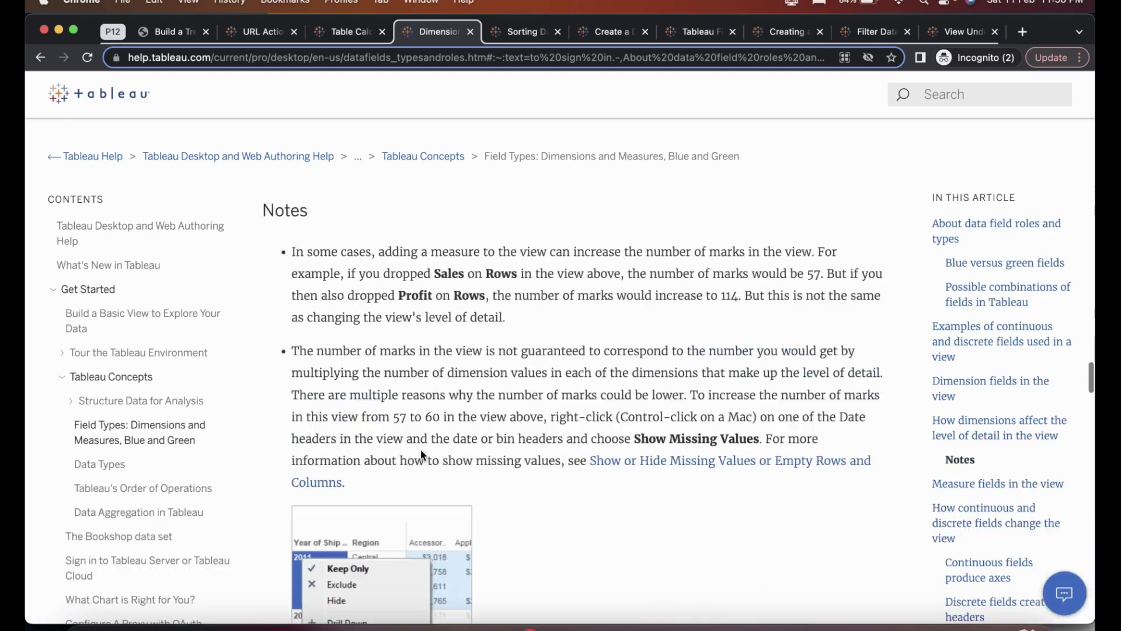
scroll(420, 449, "up", 15)
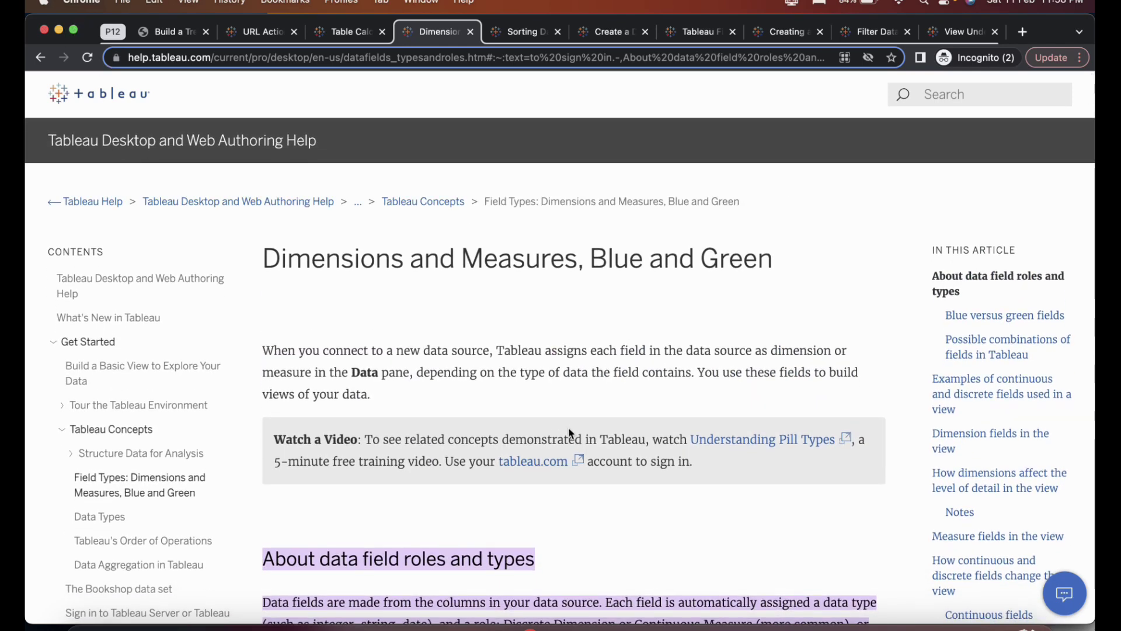
left_click(754, 624)
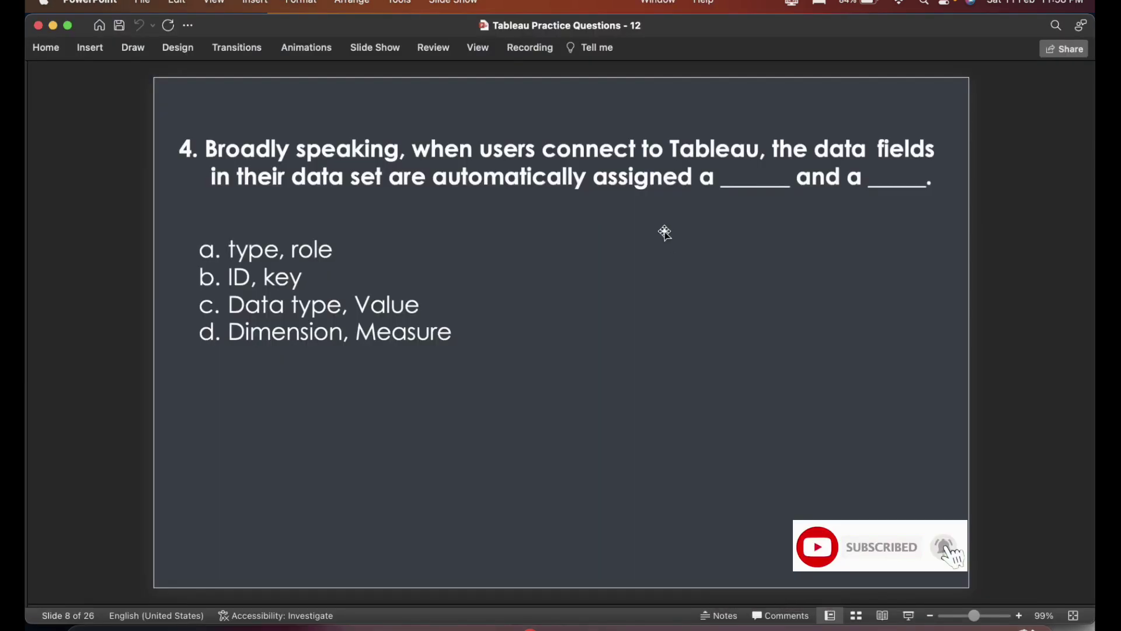
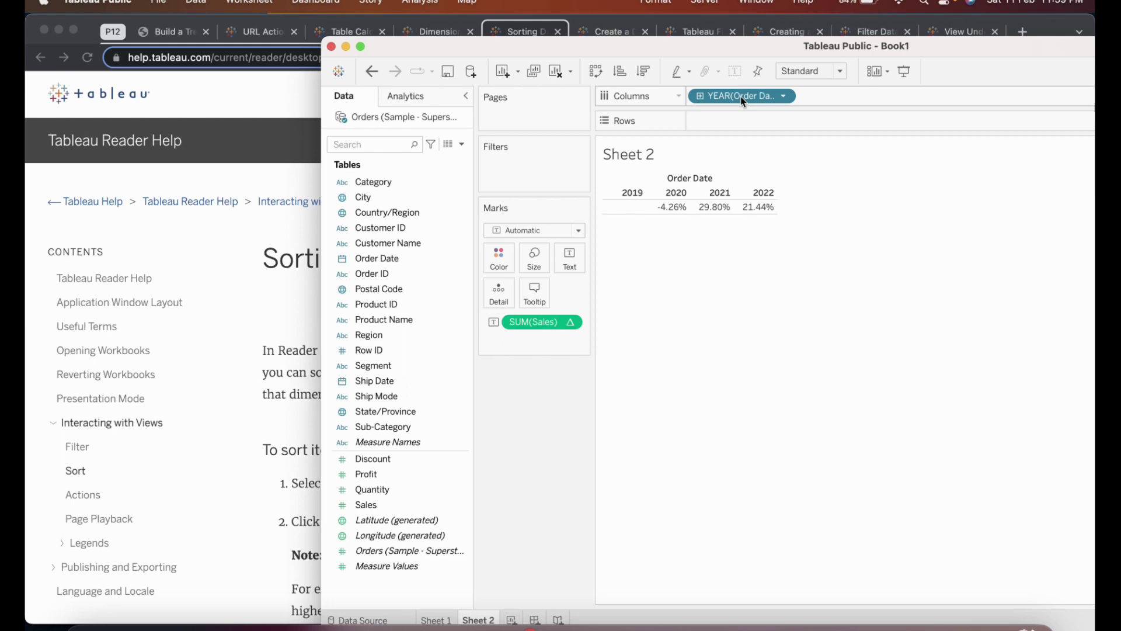
Step: Clear the existing fields from Sheet 2 and build a text table of Sales with Sub-Category on Rows
left_click_drag(740, 96, 536, 445)
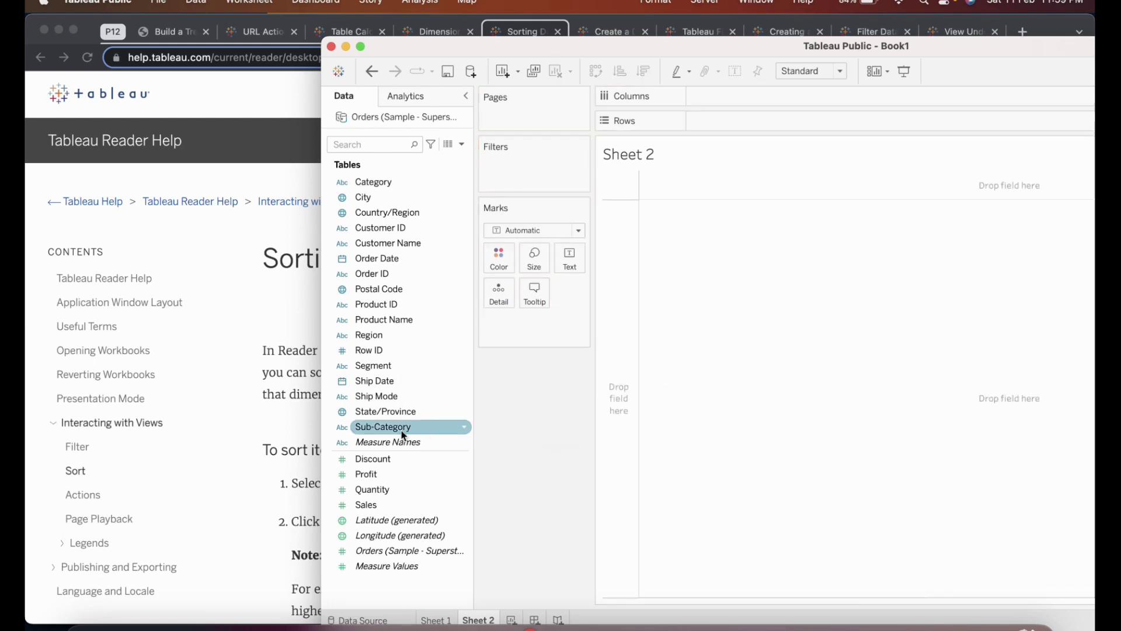
left_click_drag(394, 437, 720, 120)
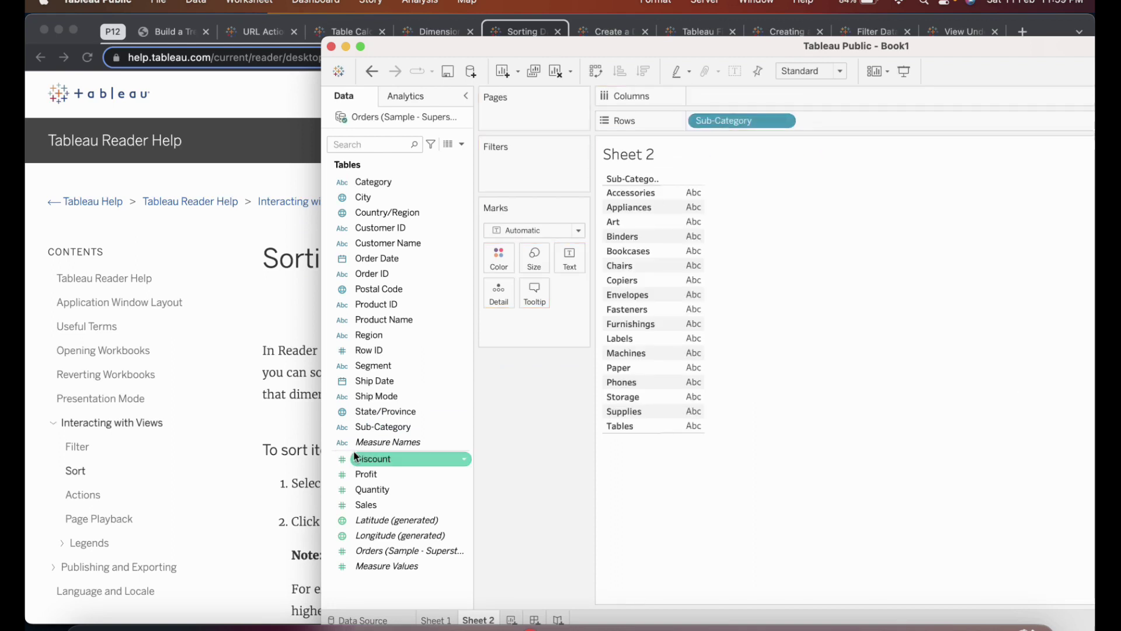
left_click_drag(361, 505, 678, 308)
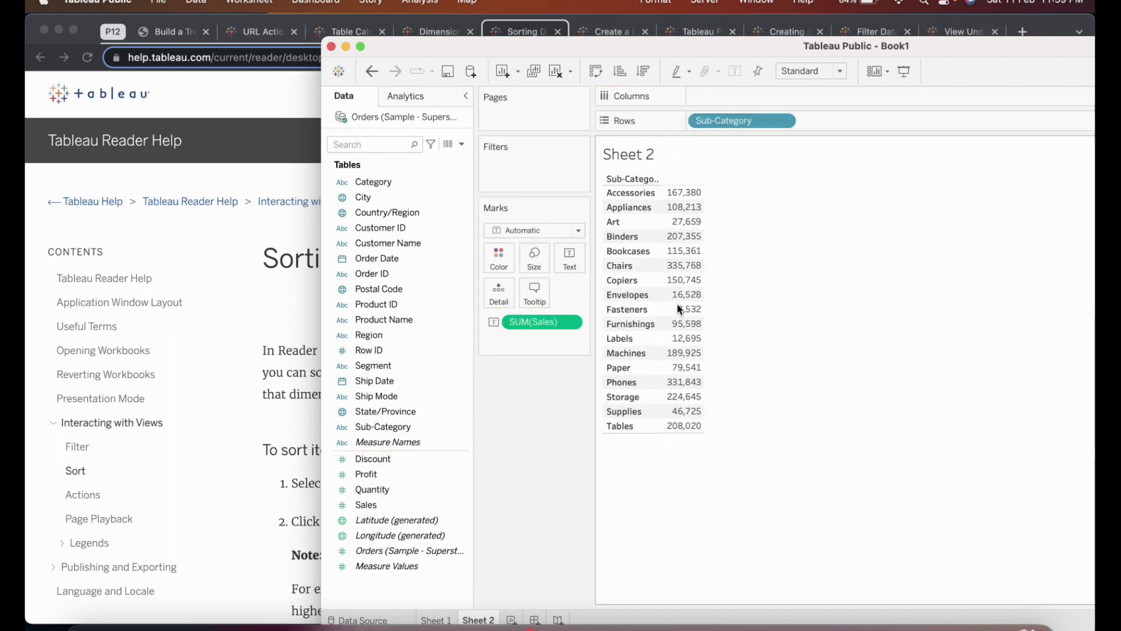
Step: Open the sort settings for Sub-Category and set it to sort by Manual order
right_click(629, 180)
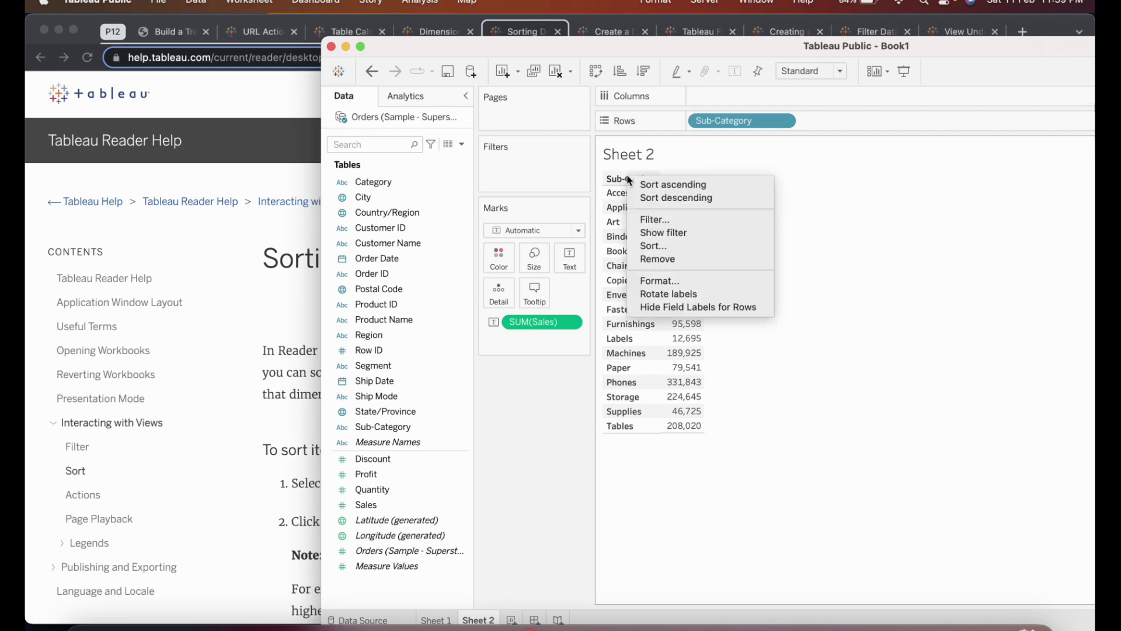
left_click(660, 243)
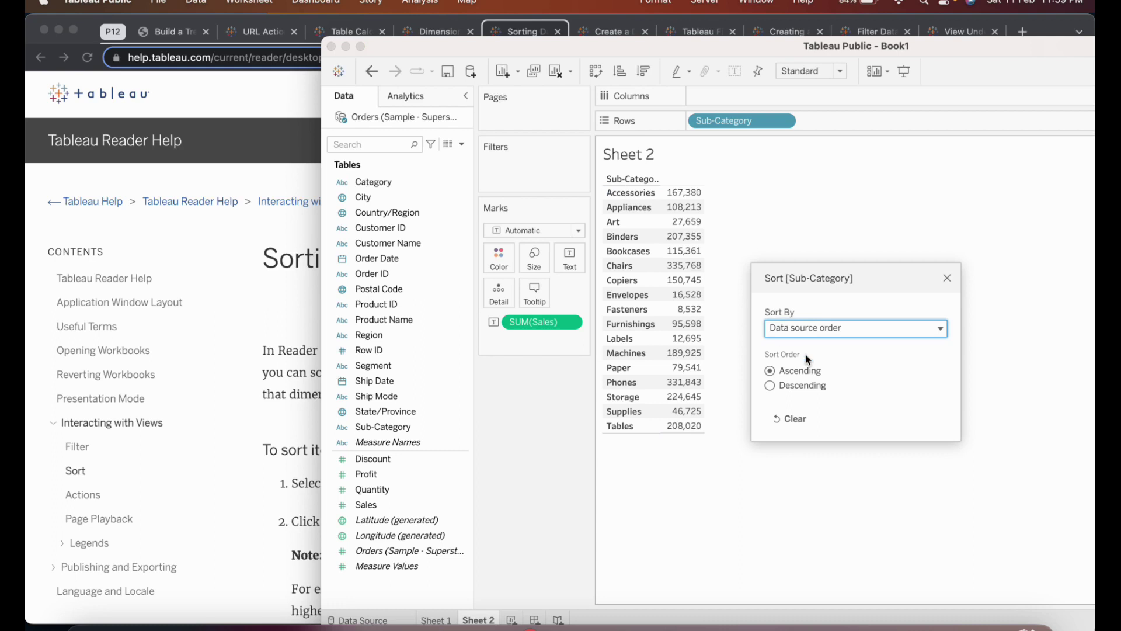
left_click(826, 333)
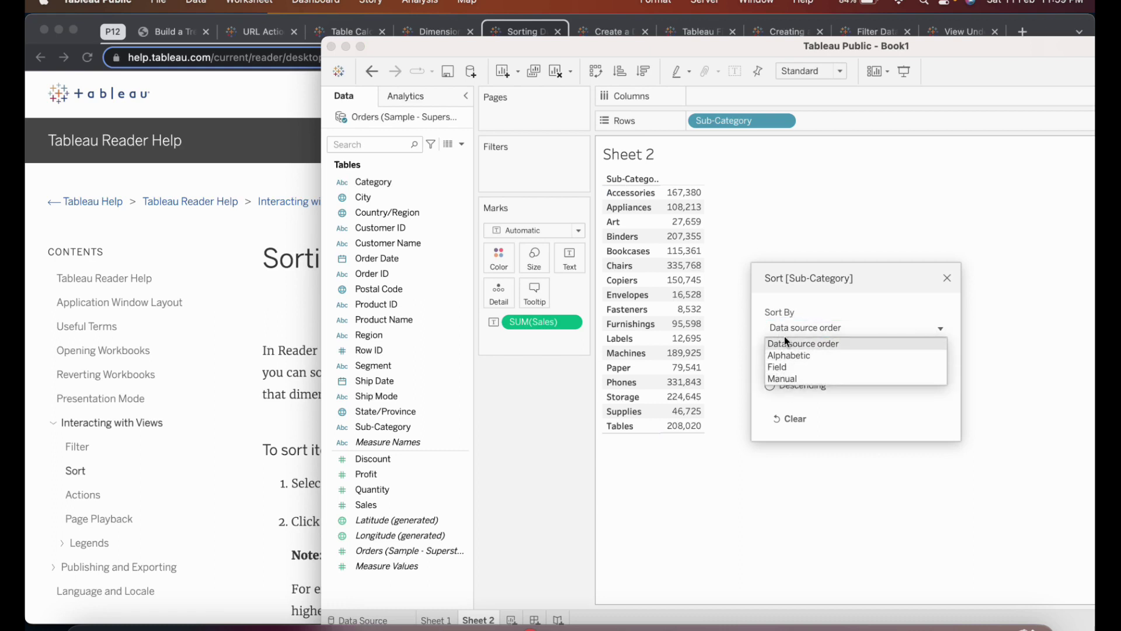
left_click(803, 379)
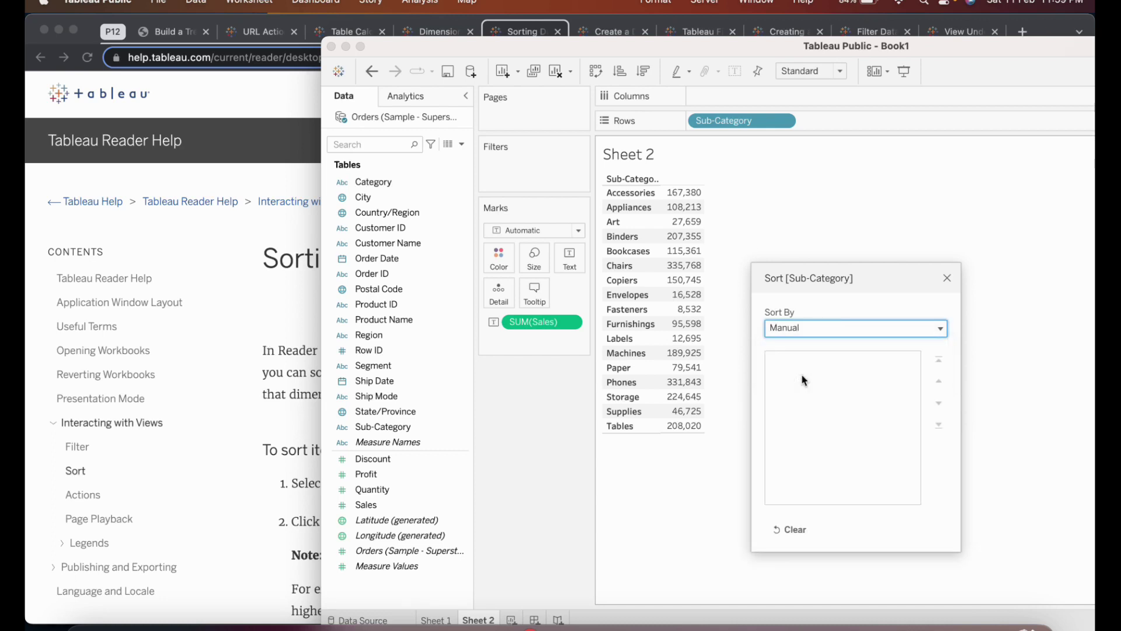
Step: Move Tables to the first position in the manual Sub-Category sort order
scroll(840, 450, "down", 3)
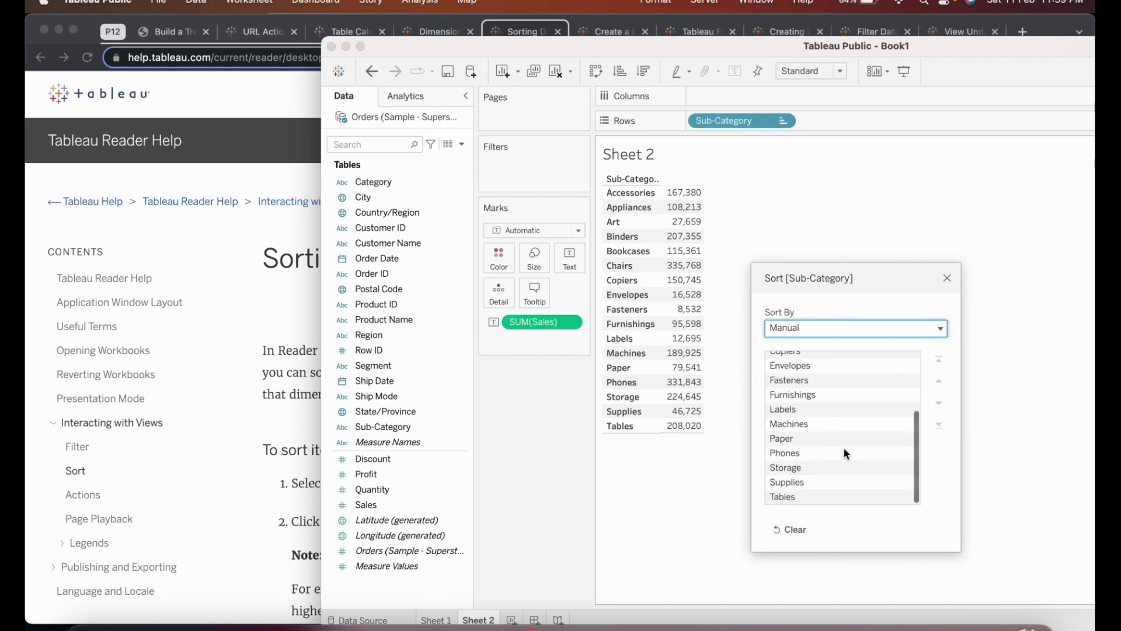
left_click(786, 497)
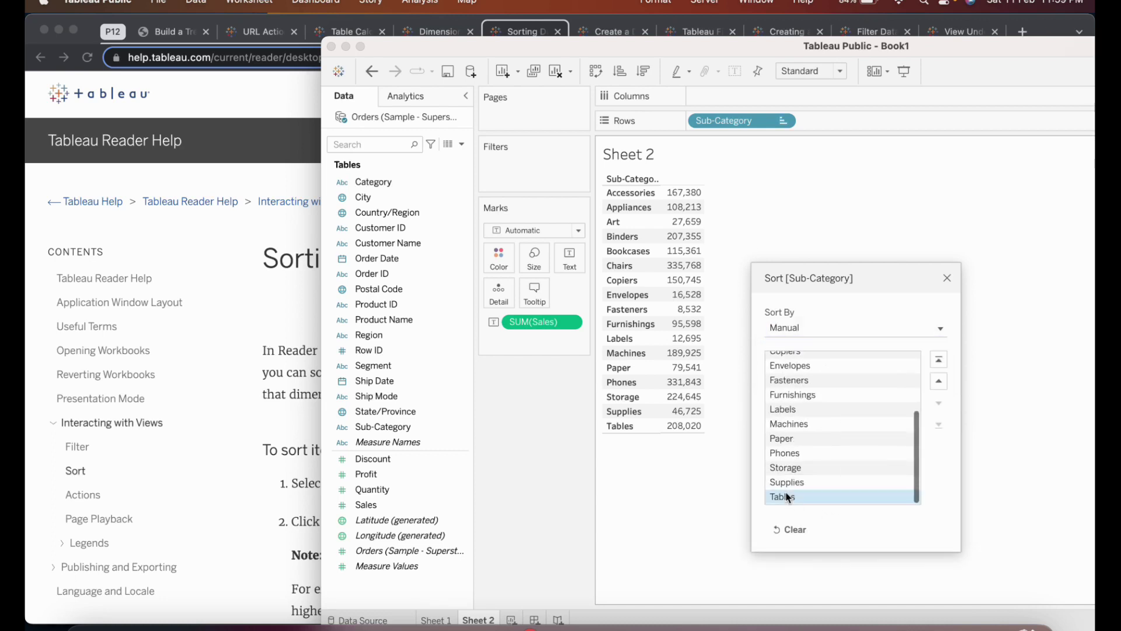
left_click(938, 358)
scroll(823, 462, "down", 3)
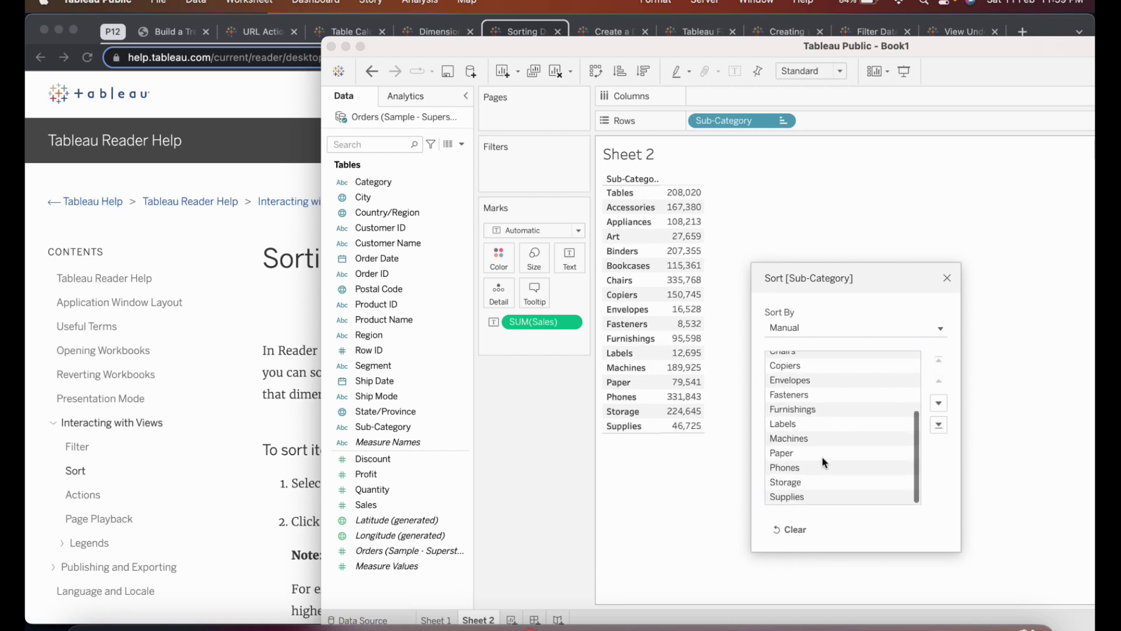
Step: Move Supplies and then Storage to the first position in the manual Sub-Category order, and close the sort settings
left_click(800, 495)
left_click(938, 358)
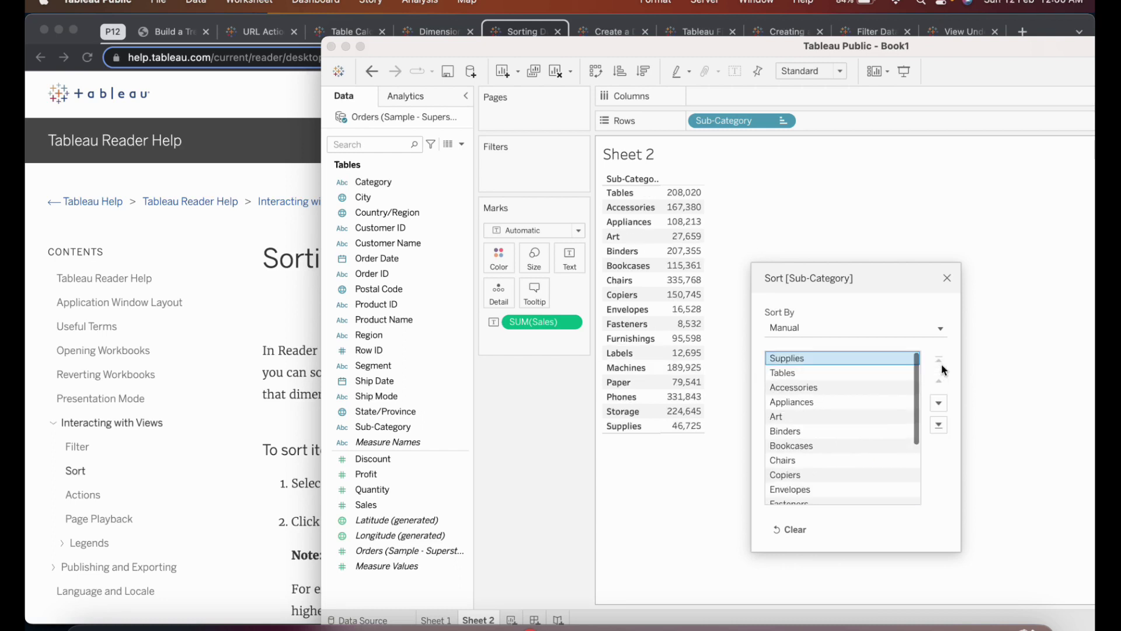
scroll(881, 435, "down", 3)
left_click(804, 496)
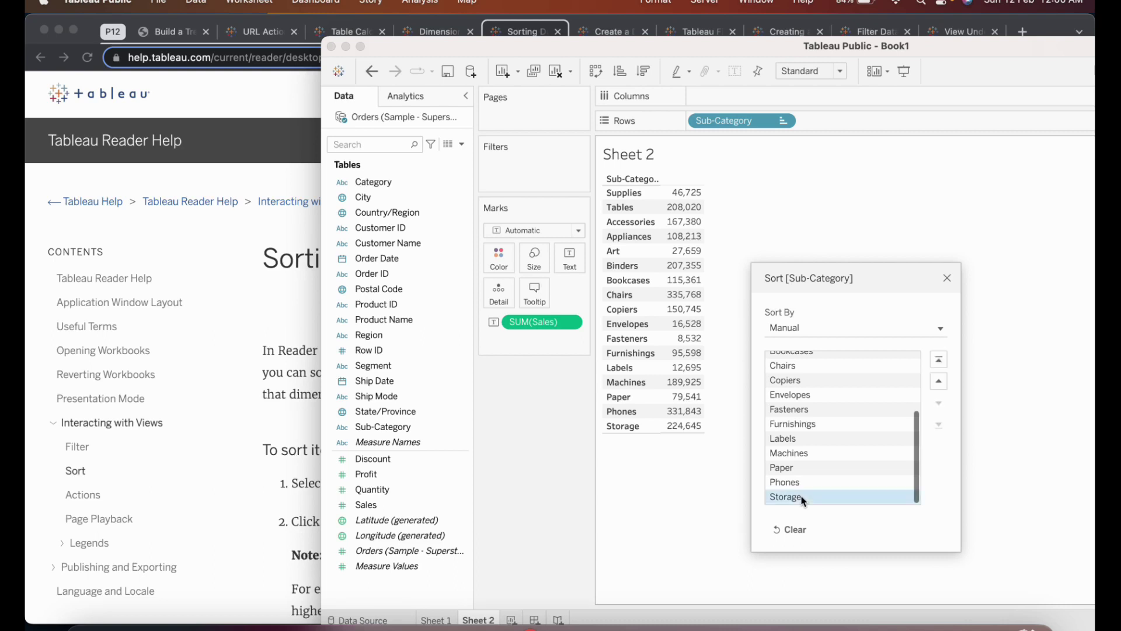
left_click(940, 362)
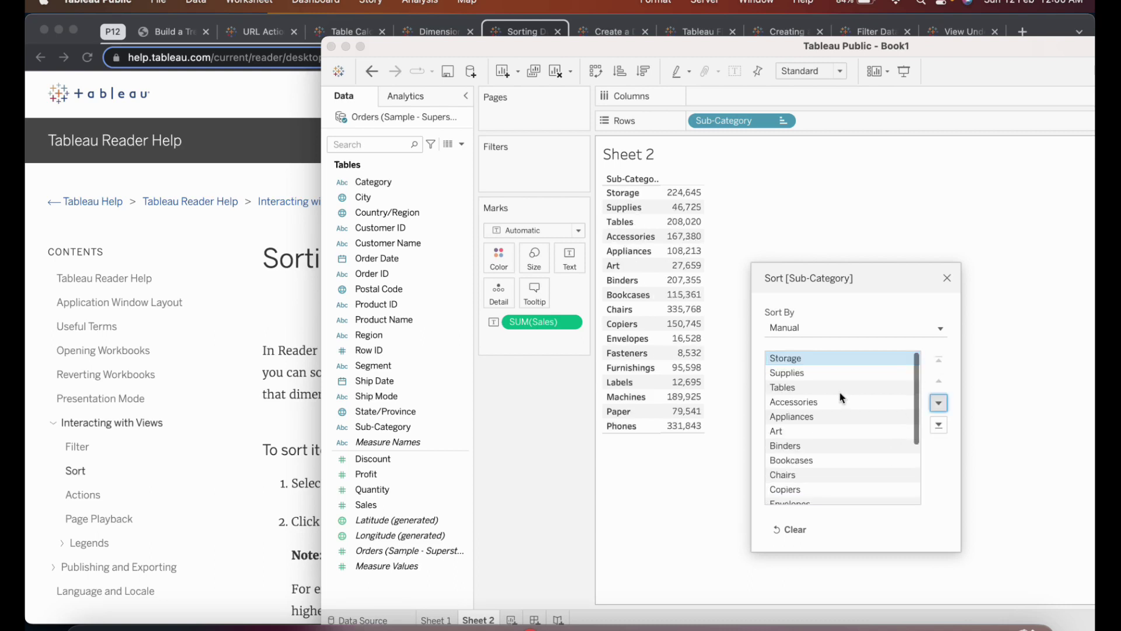
left_click(947, 278)
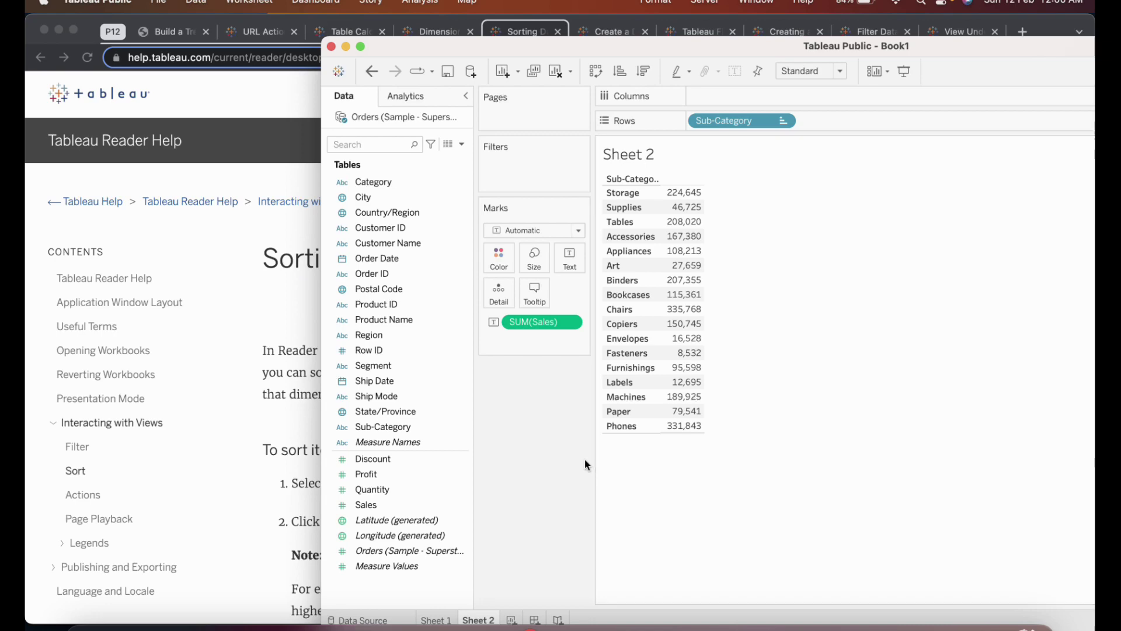
Step: Switch to PowerPoint, reveal the answer to question 5, and advance to question 6
left_click(772, 626)
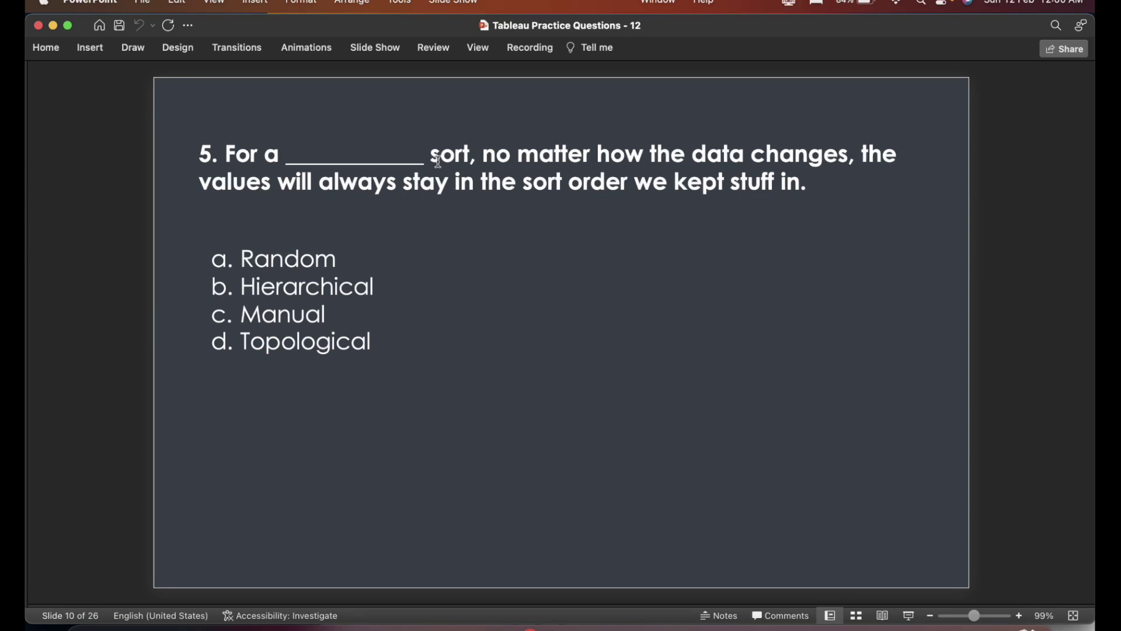
left_click(816, 181)
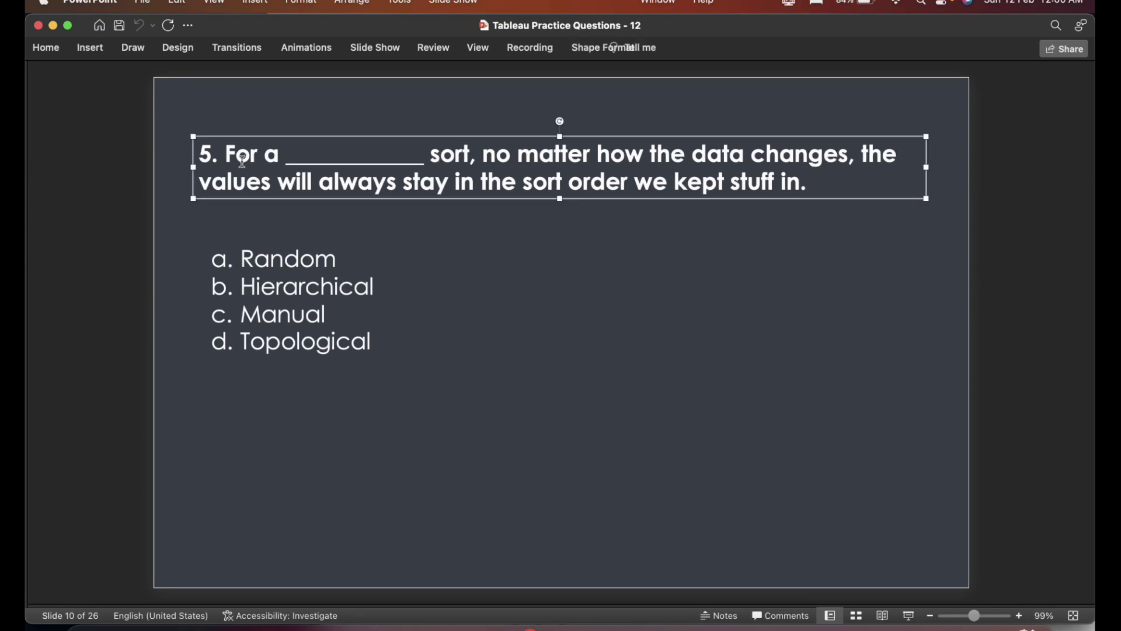
left_click(583, 327)
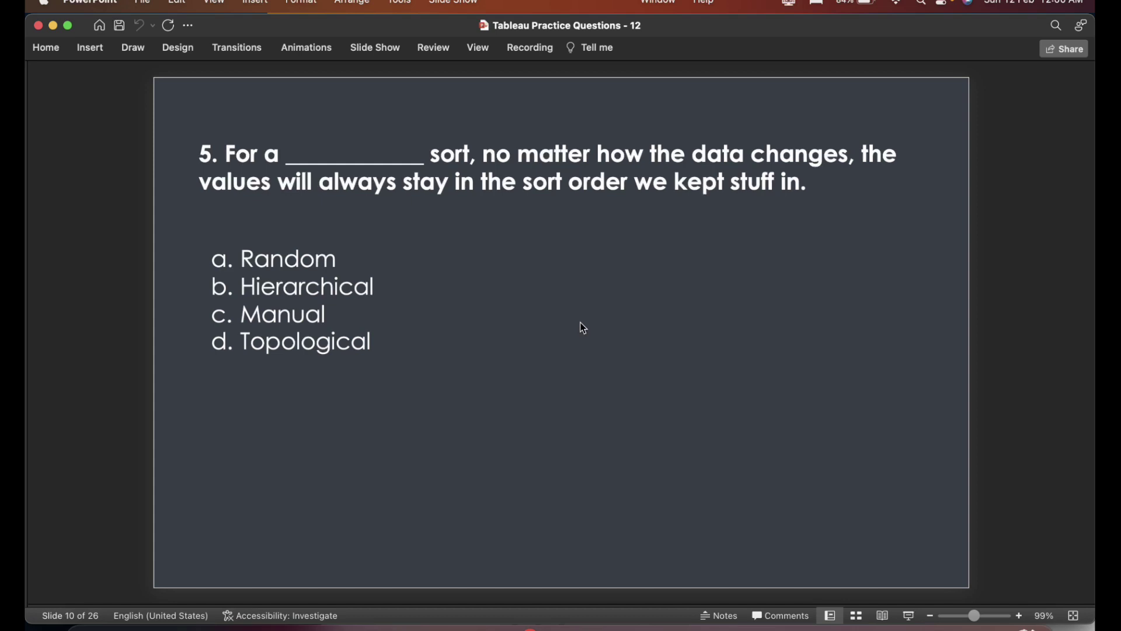
key("Down")
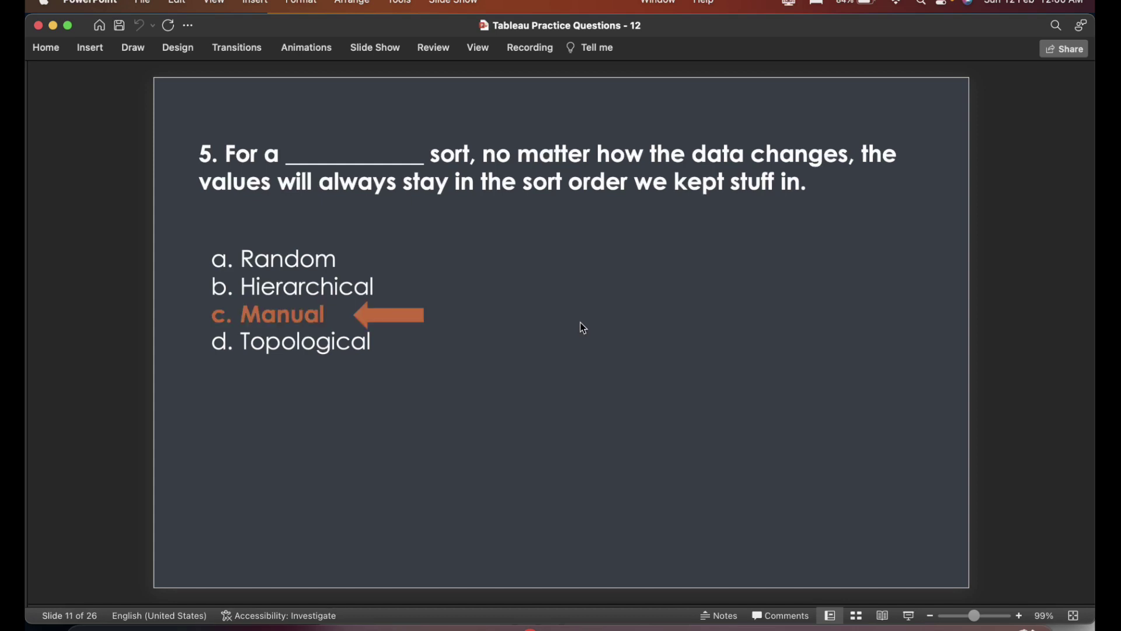
key("Down")
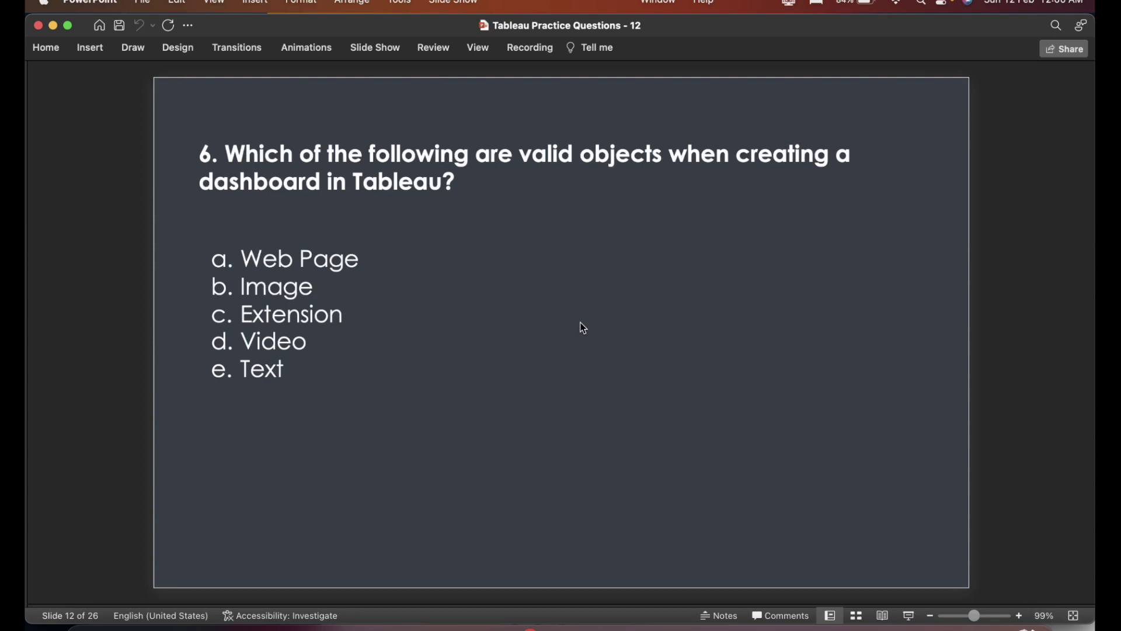
Step: Switch to Tableau Public, create a new dashboard, and shift the window so the question 6 options stay readable
left_click(819, 622)
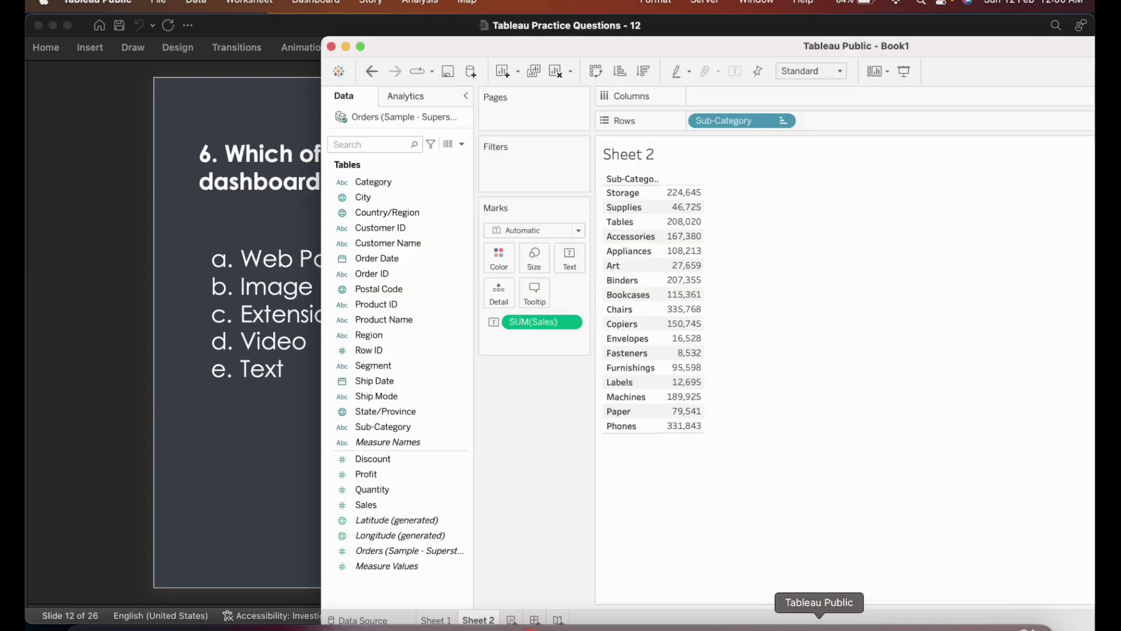
left_click(535, 619)
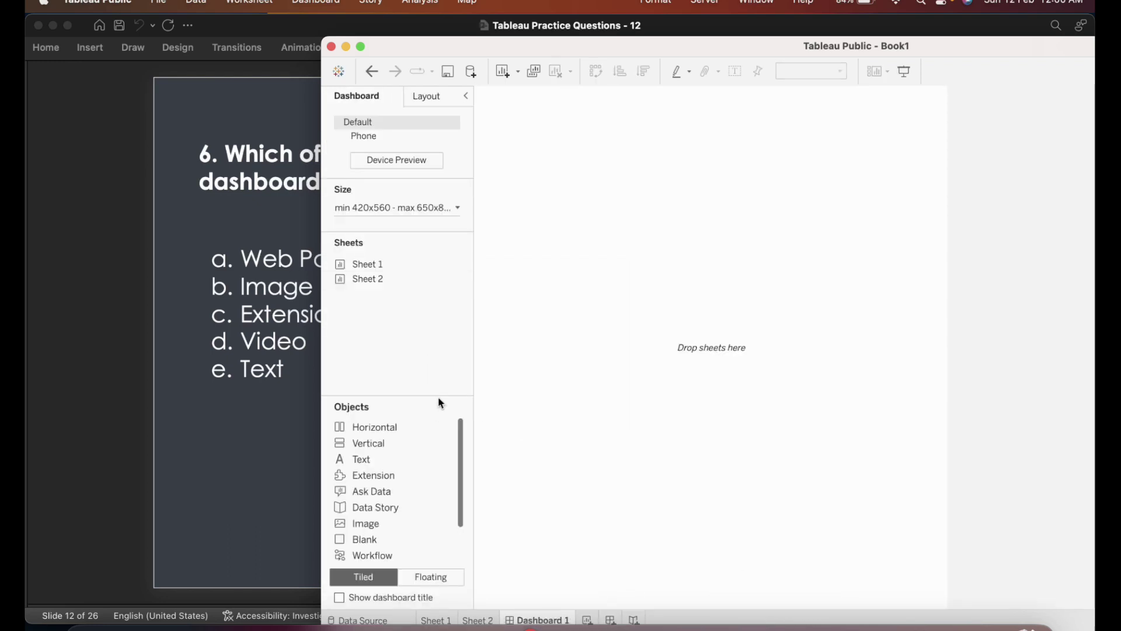
left_click_drag(506, 51, 537, 49)
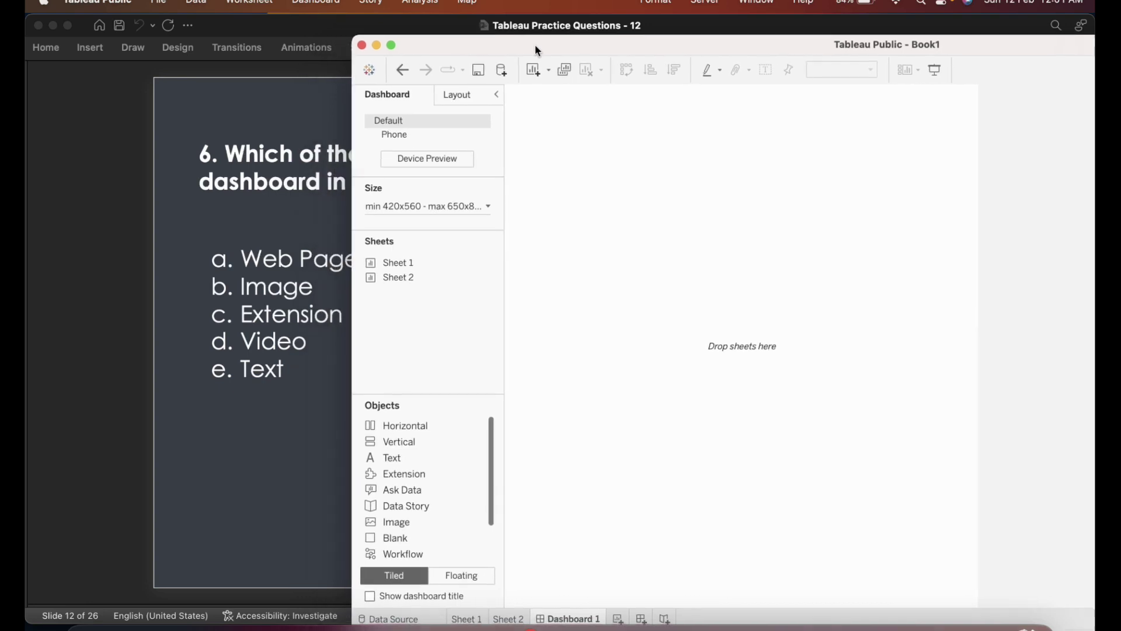
Step: Check the dashboard's Objects list for the question 6 options, and reveal that question's answer in PowerPoint
scroll(424, 511, "down", 3)
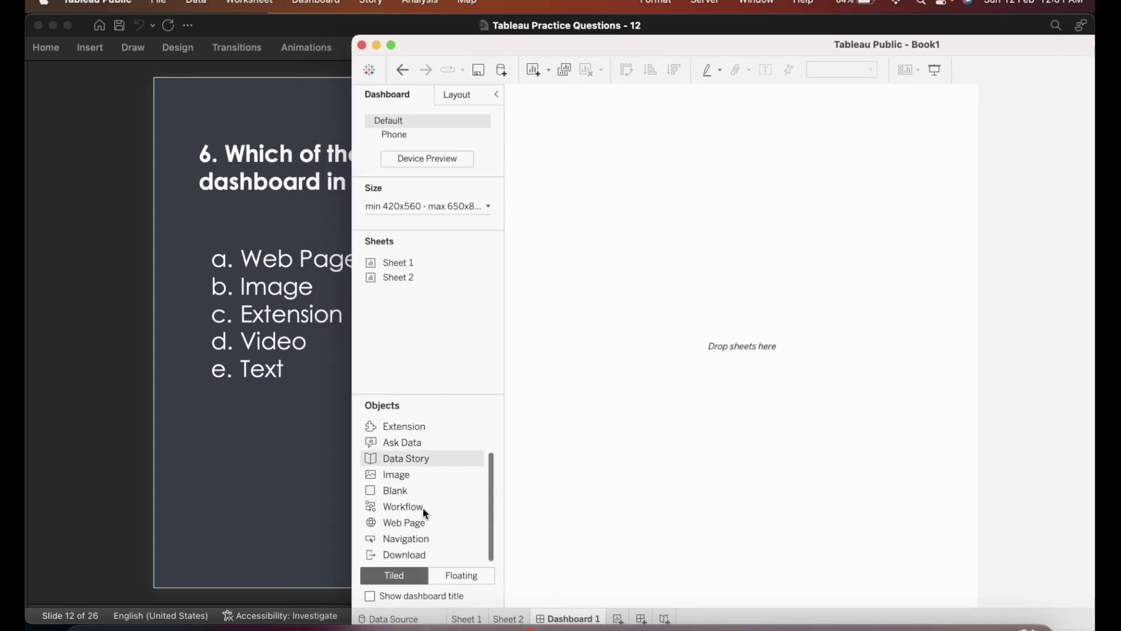
left_click(422, 478)
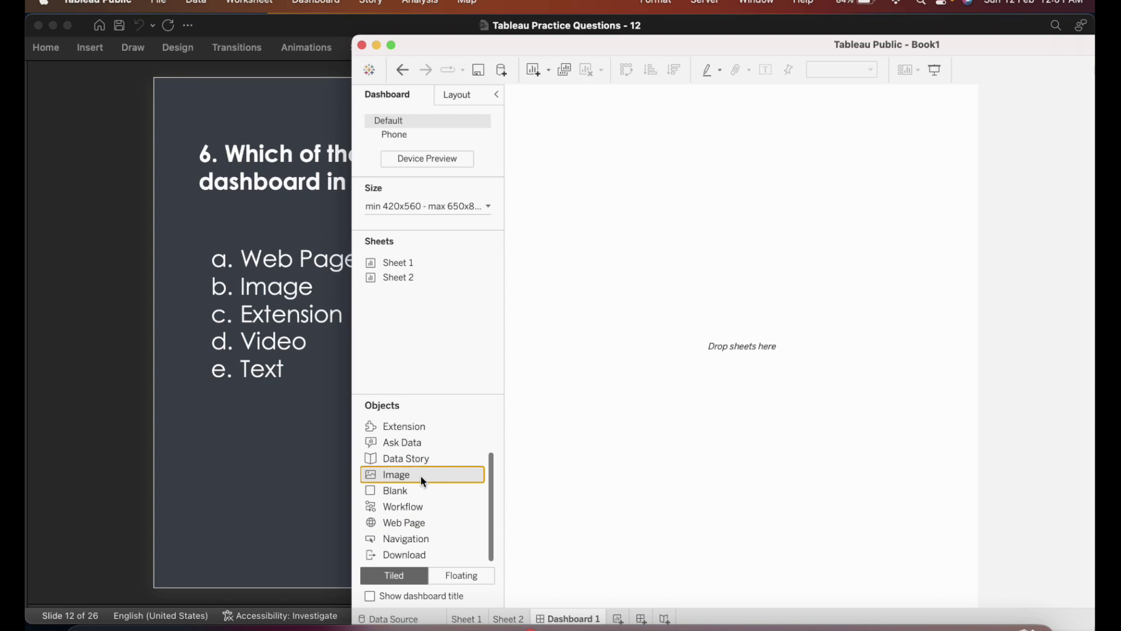
left_click(422, 431)
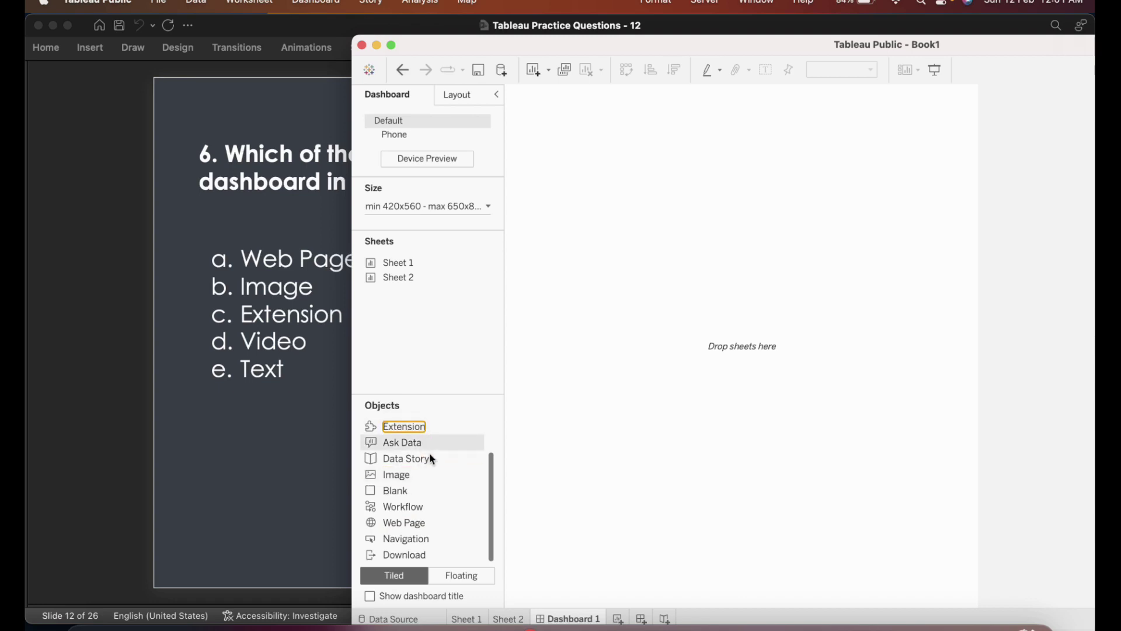
scroll(438, 498, "up", 3)
left_click(405, 458)
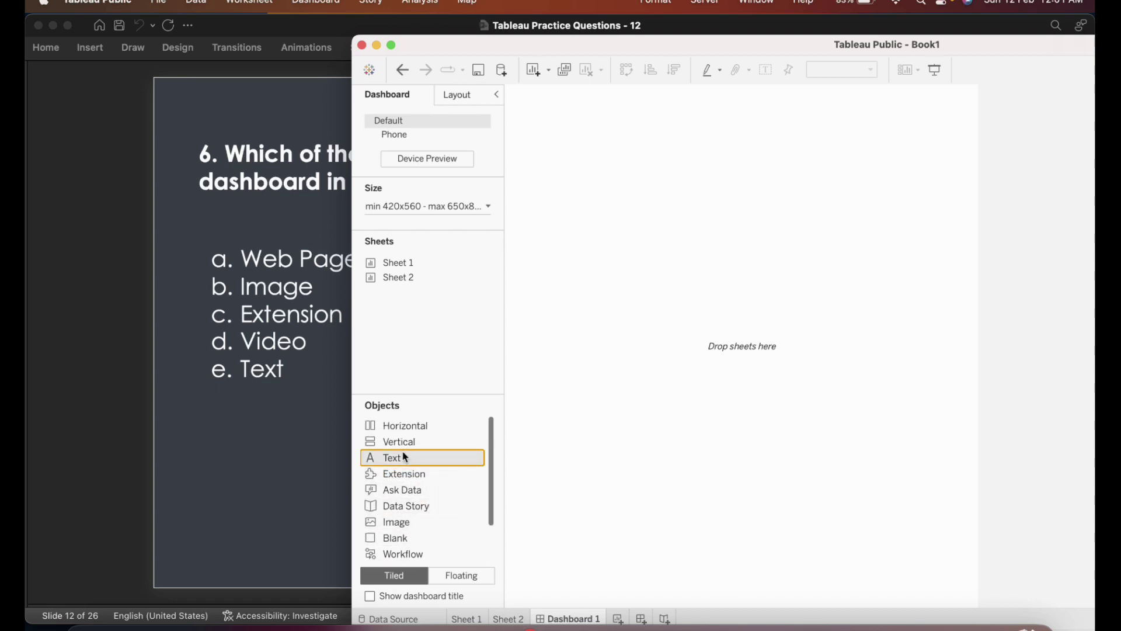
scroll(436, 475, "down", 3)
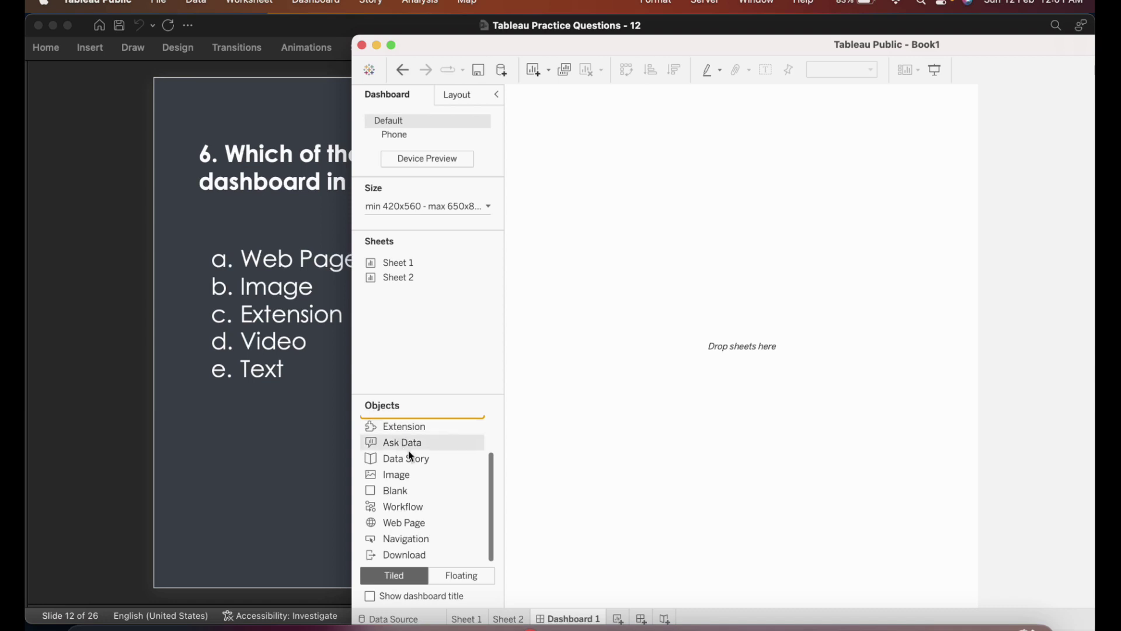
scroll(408, 450, "up", 3)
left_click(252, 388)
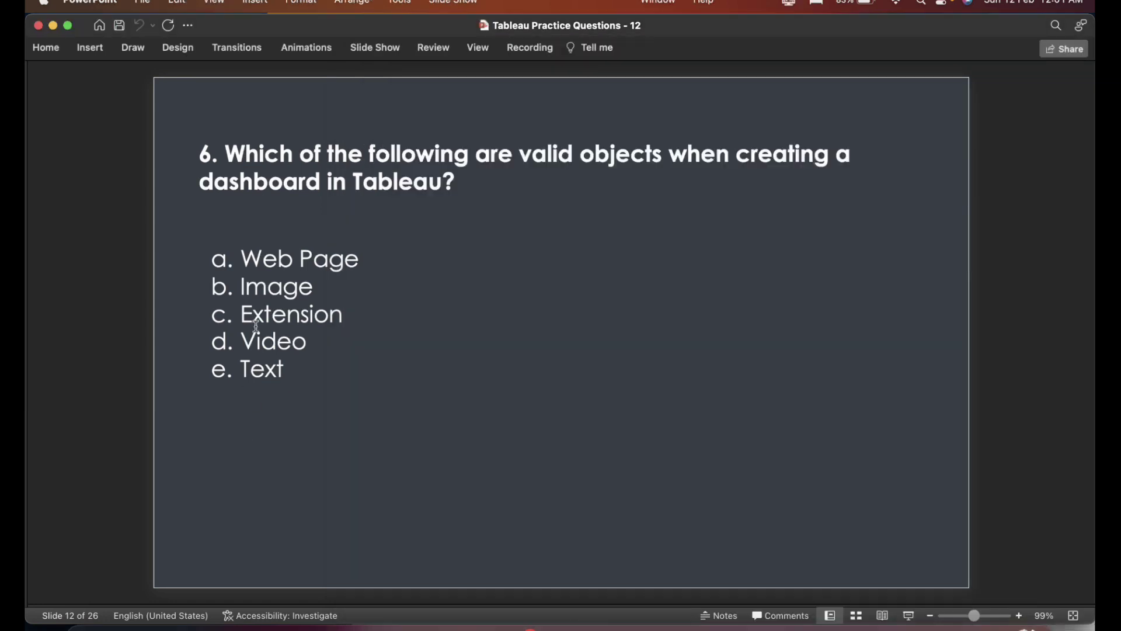
key("Down")
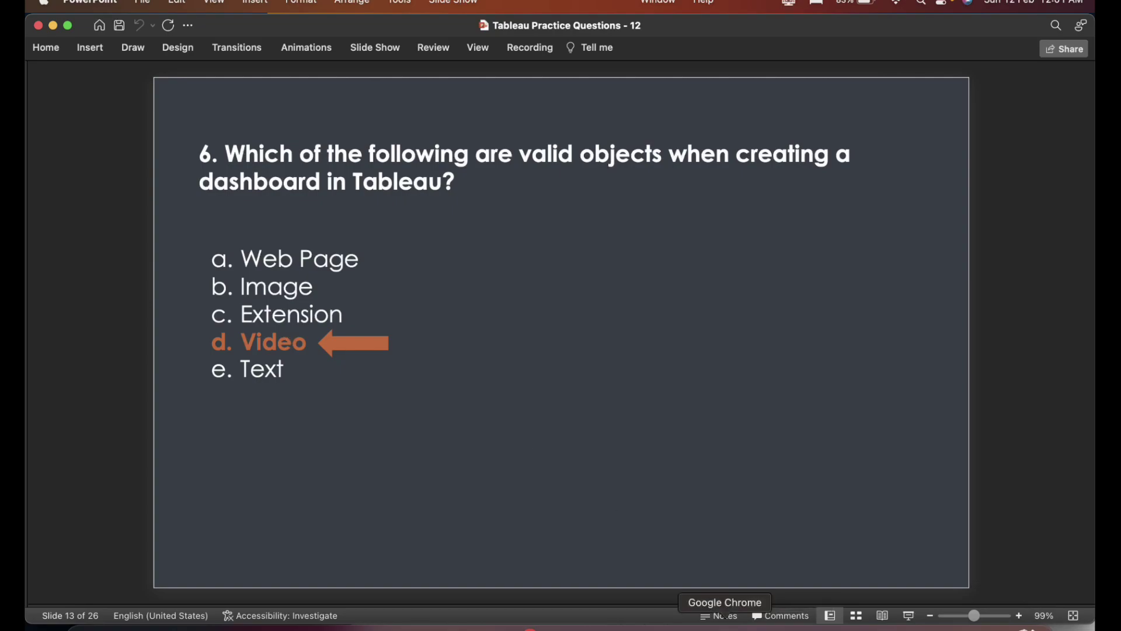
Step: Open the Create a Dashboard help article in Chrome and examine its dashboard object descriptions and Add an object section
left_click(738, 624)
left_click(617, 24)
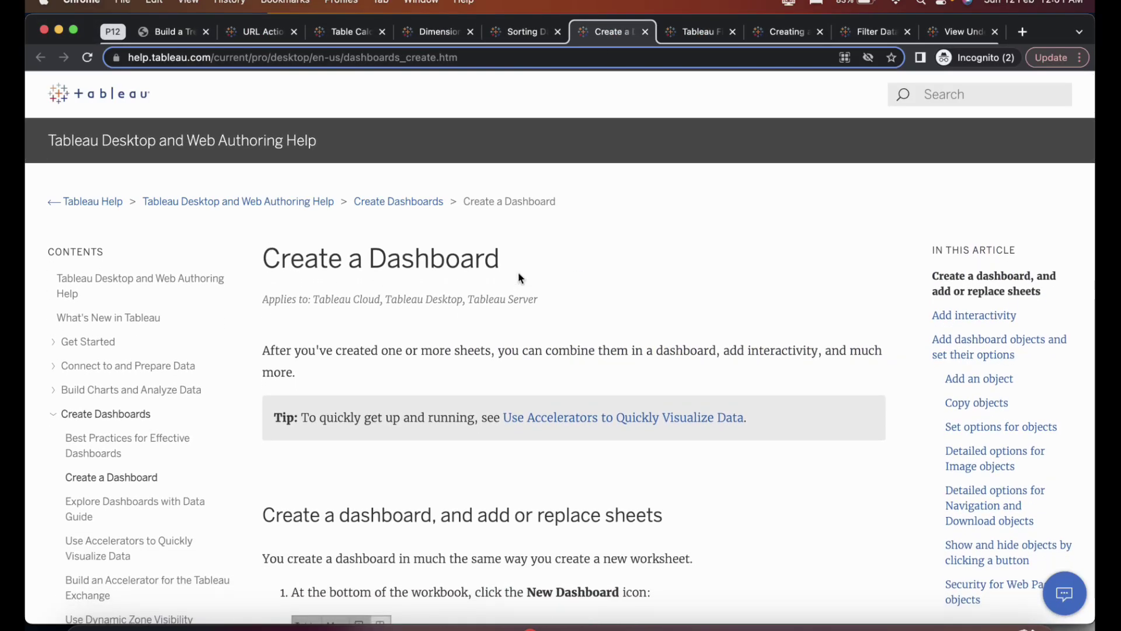
scroll(588, 388, "down", 15)
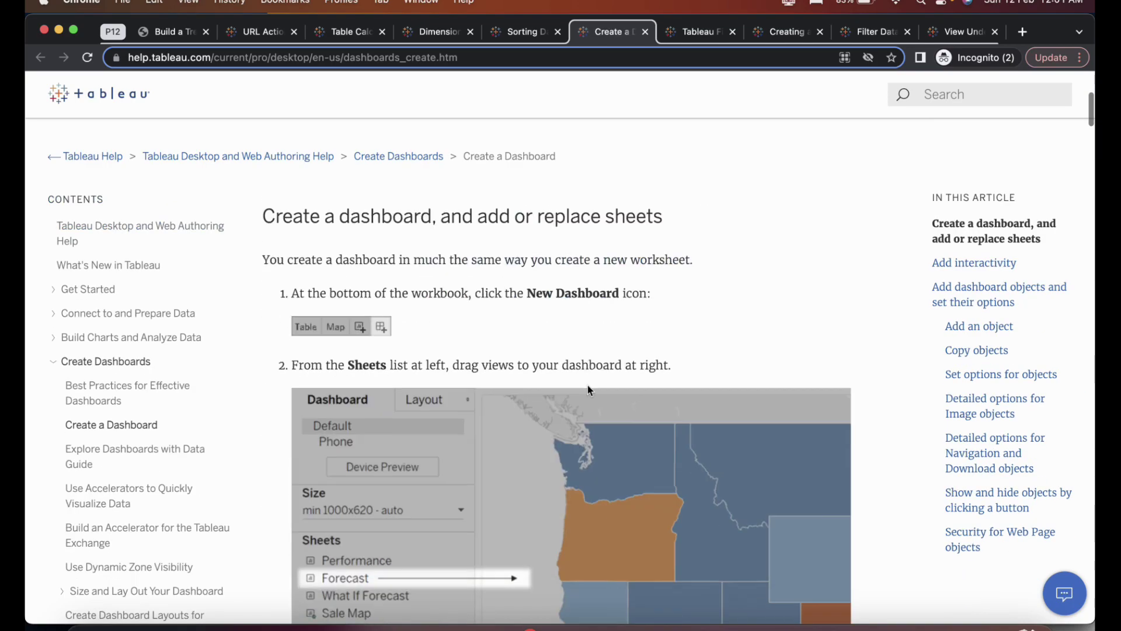
scroll(587, 386, "down", 15)
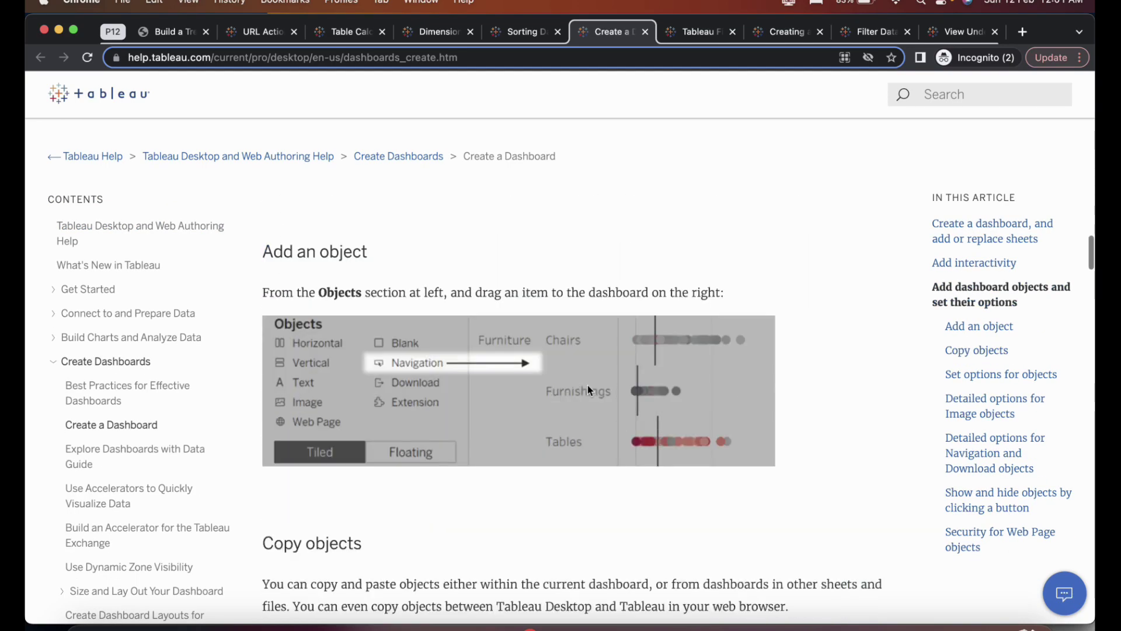
scroll(587, 389, "up", 6)
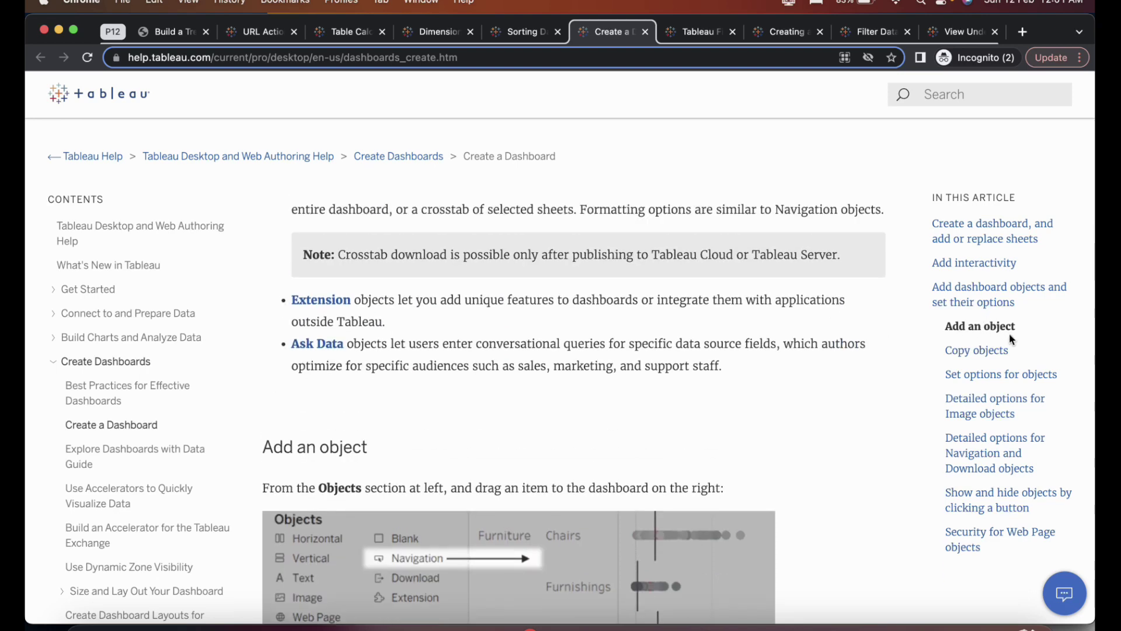
scroll(294, 462, "down", 2)
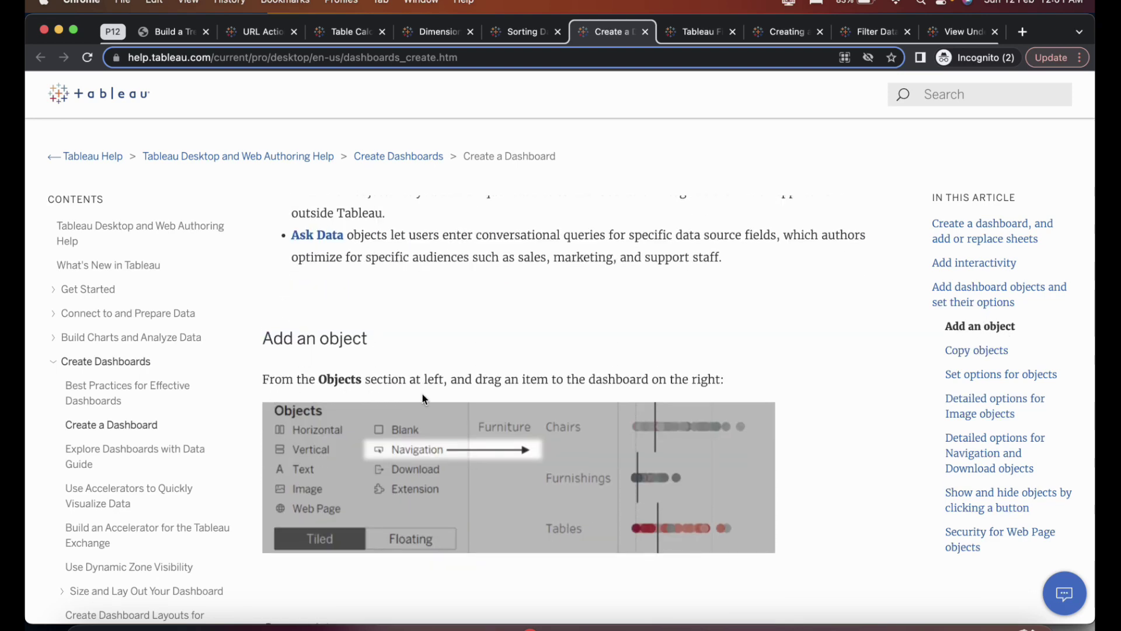
Step: Skim the rest of the Create a Dashboard article back to its beginning, and advance PowerPoint to question 7
scroll(423, 393, "down", 7)
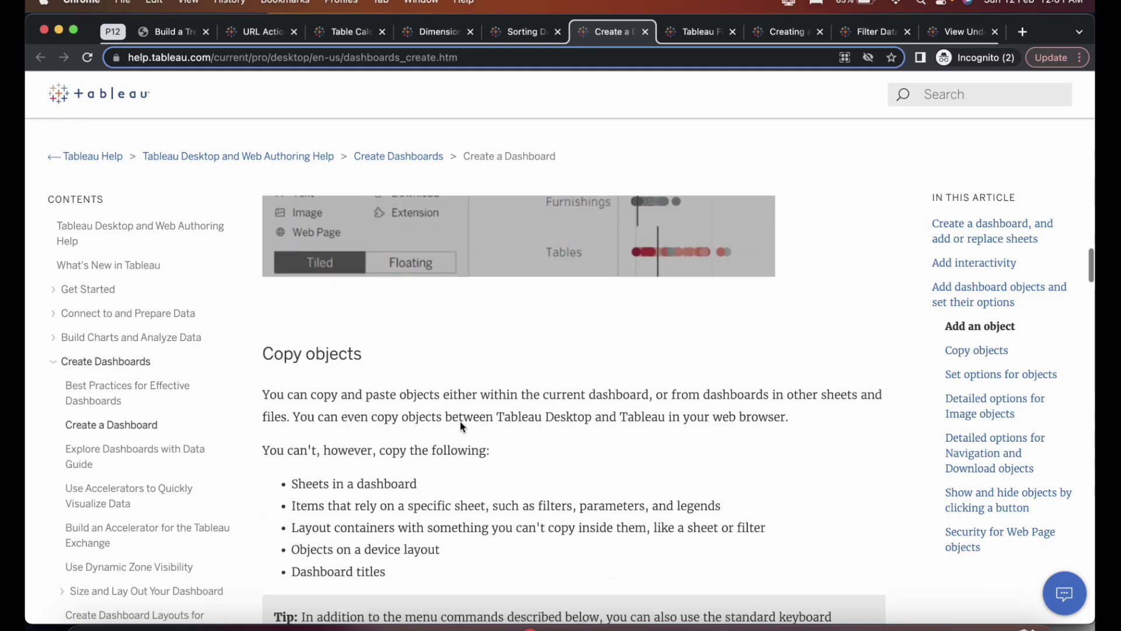
scroll(461, 436, "down", 4)
scroll(397, 334, "down", 20)
scroll(397, 334, "down", 20)
scroll(397, 334, "down", 20)
scroll(396, 332, "up", 10)
scroll(396, 332, "up", 20)
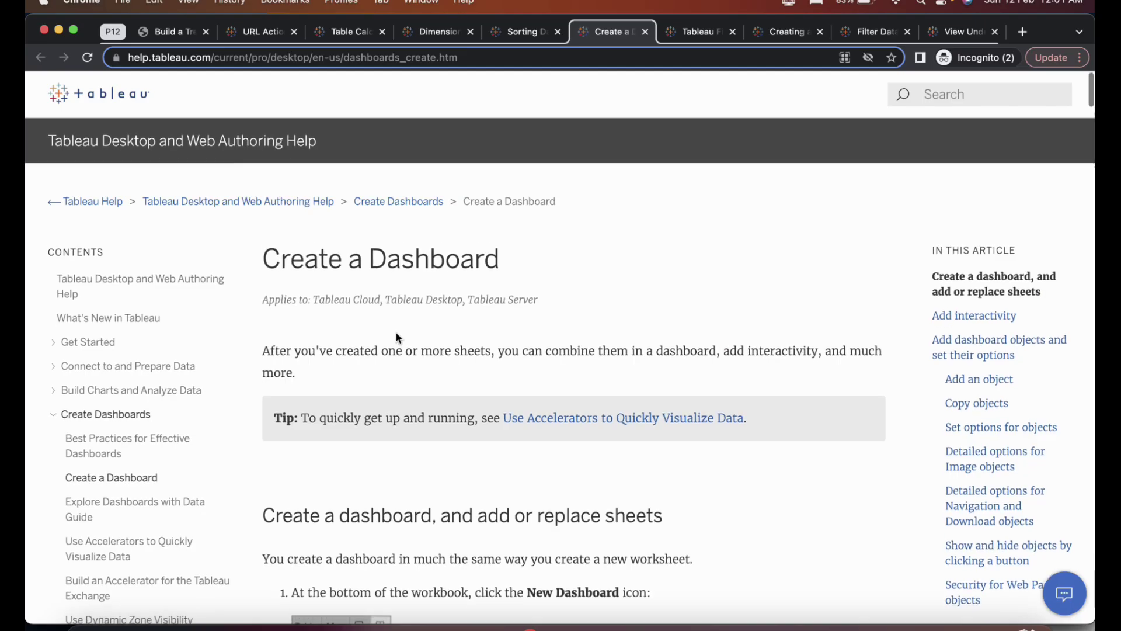
key("super+Tab")
key("Down")
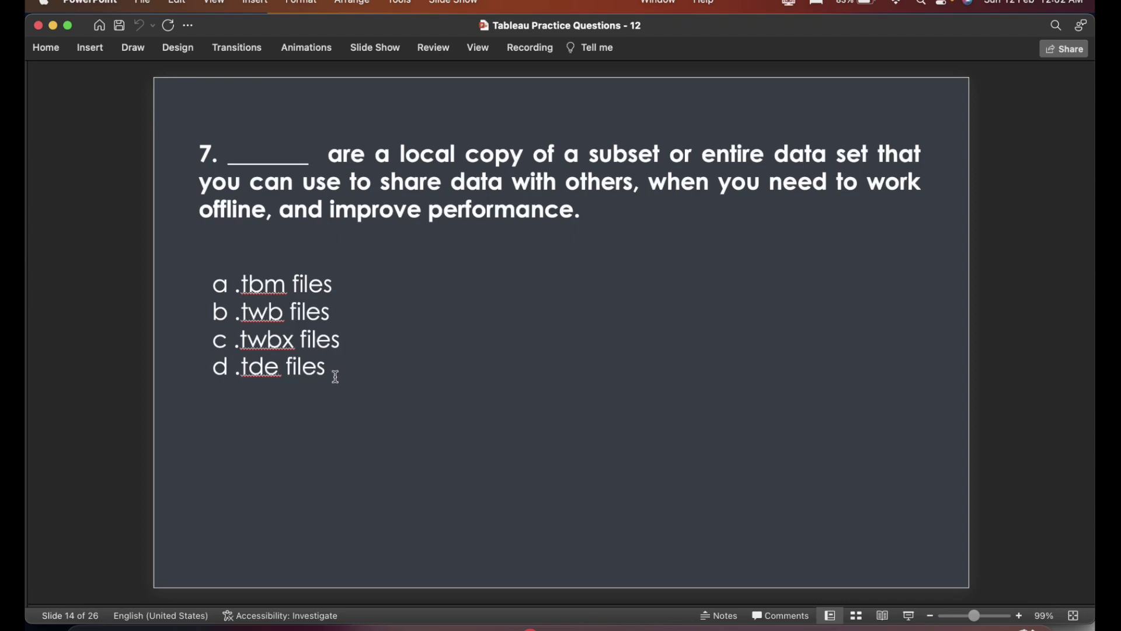
Step: Open the Tableau File Types and Folders help article in Chrome and read the workbook and bookmark file descriptions
left_click(744, 623)
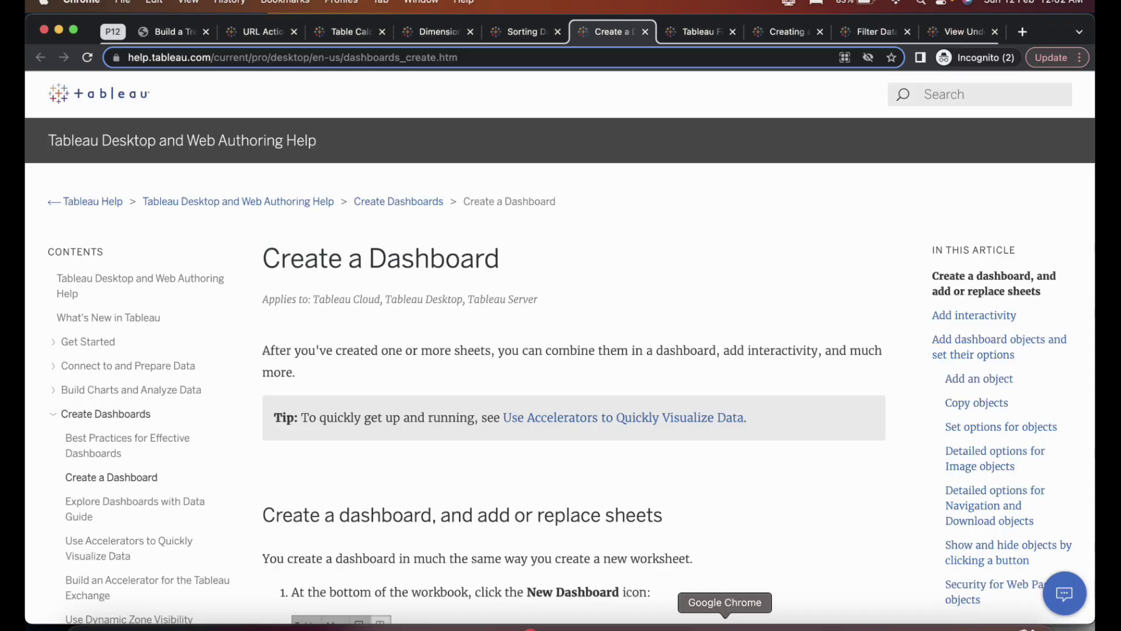
left_click(684, 36)
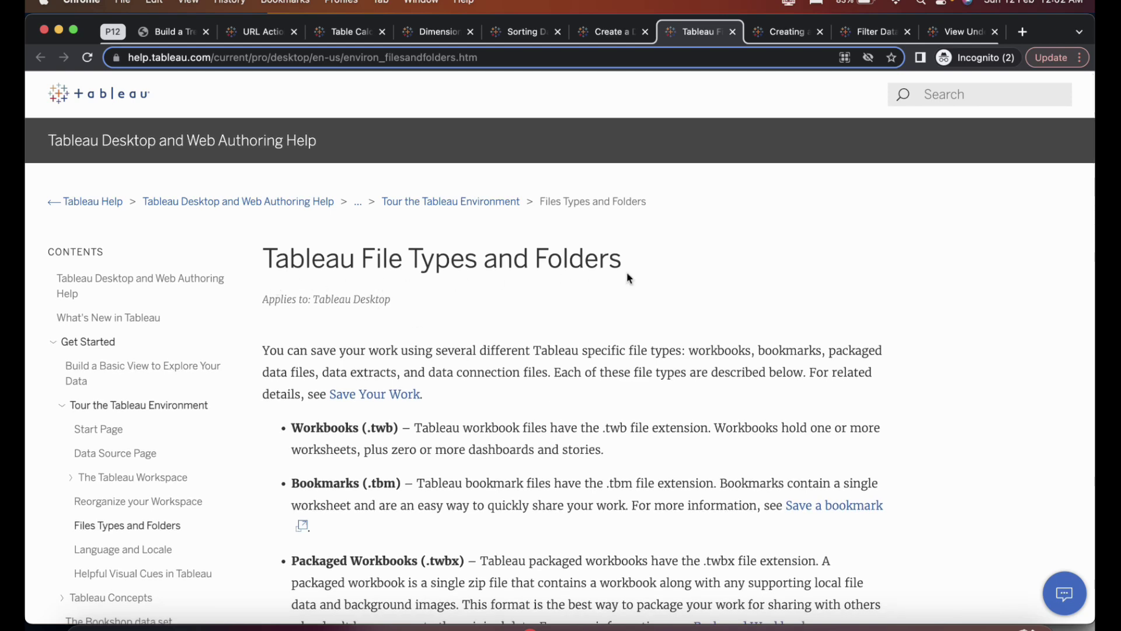
scroll(714, 368, "down", 1)
scroll(713, 368, "down", 2)
scroll(714, 368, "up", 3)
scroll(758, 282, "down", 2)
scroll(759, 283, "down", 2)
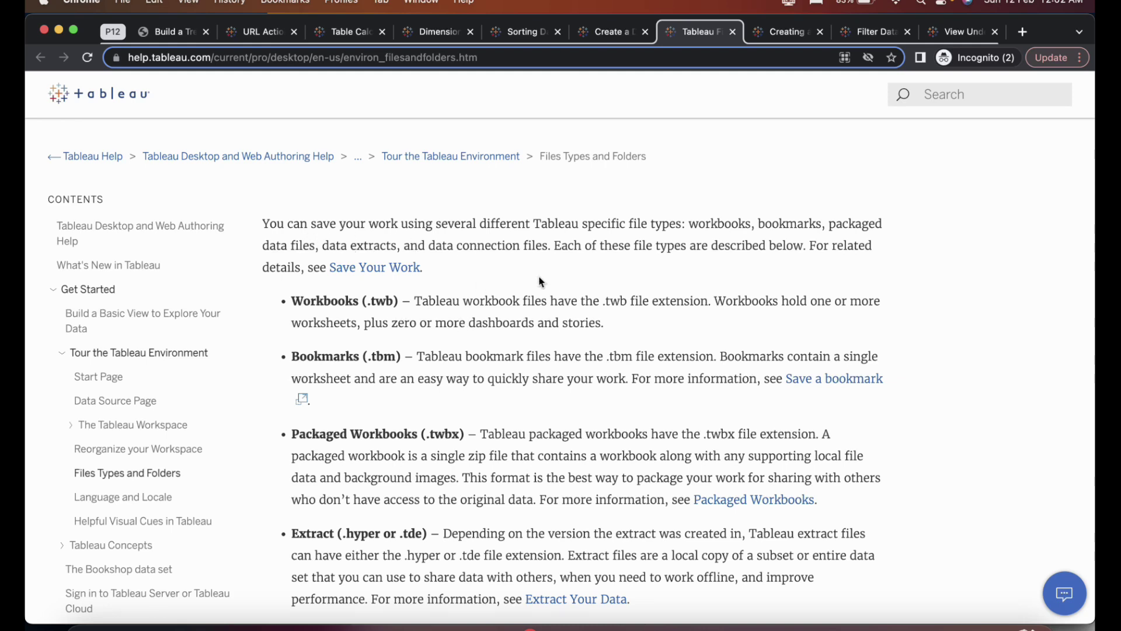
Step: Read the packaged workbook, extract and data source file descriptions in the article, and return to question 7 in PowerPoint
scroll(543, 282, "up", 1)
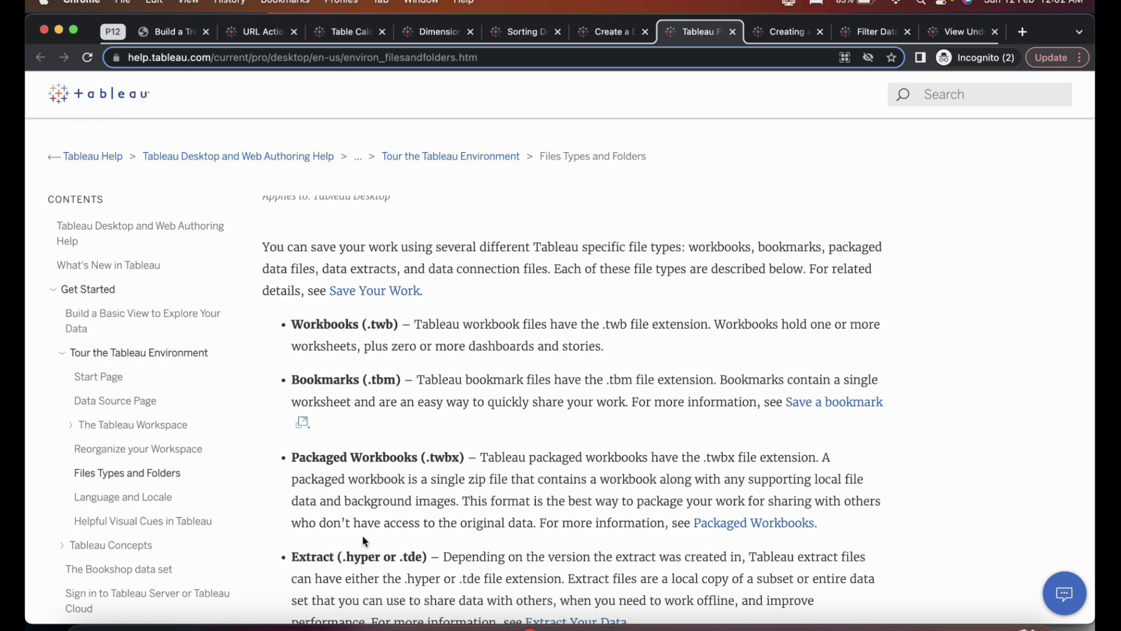
scroll(363, 542, "down", 4)
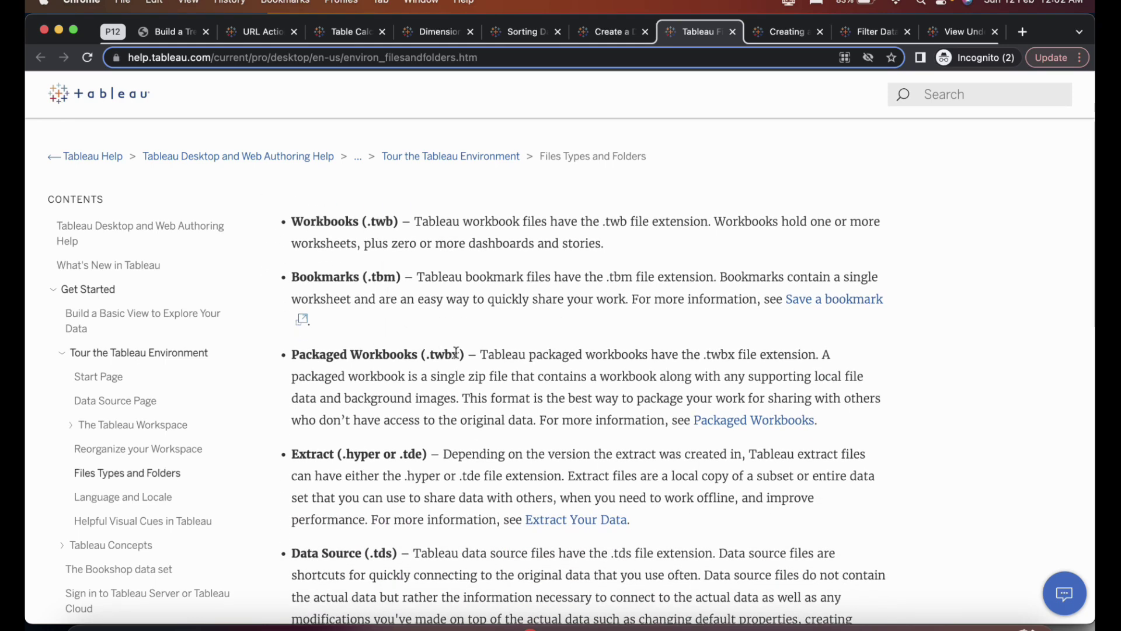
scroll(457, 370, "down", 5)
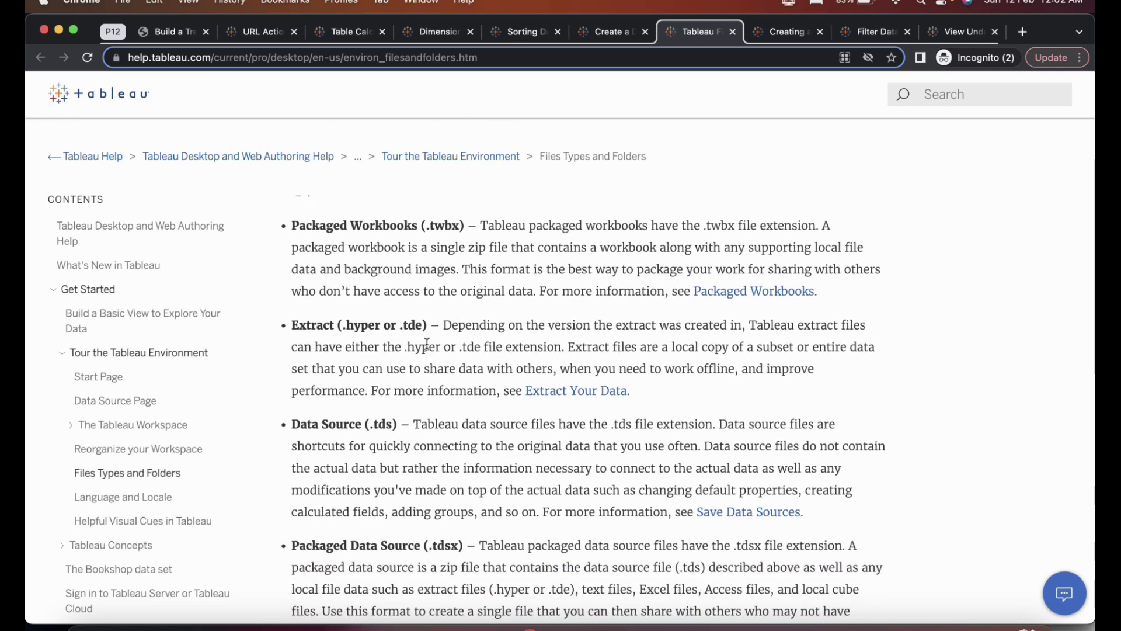
scroll(427, 344, "down", 2)
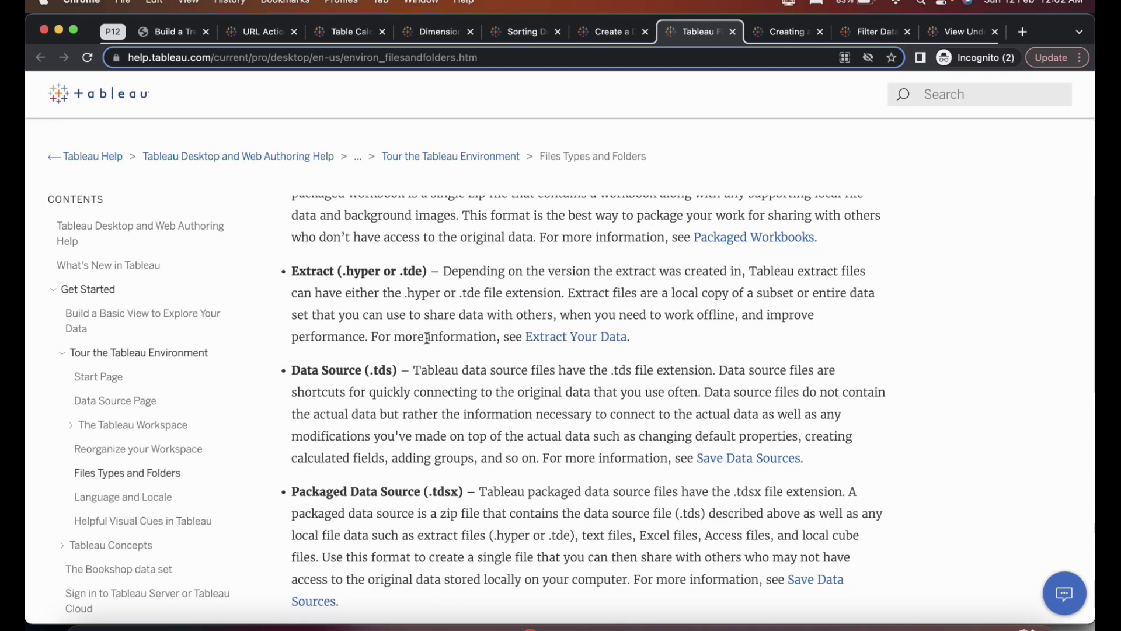
key("super+Tab")
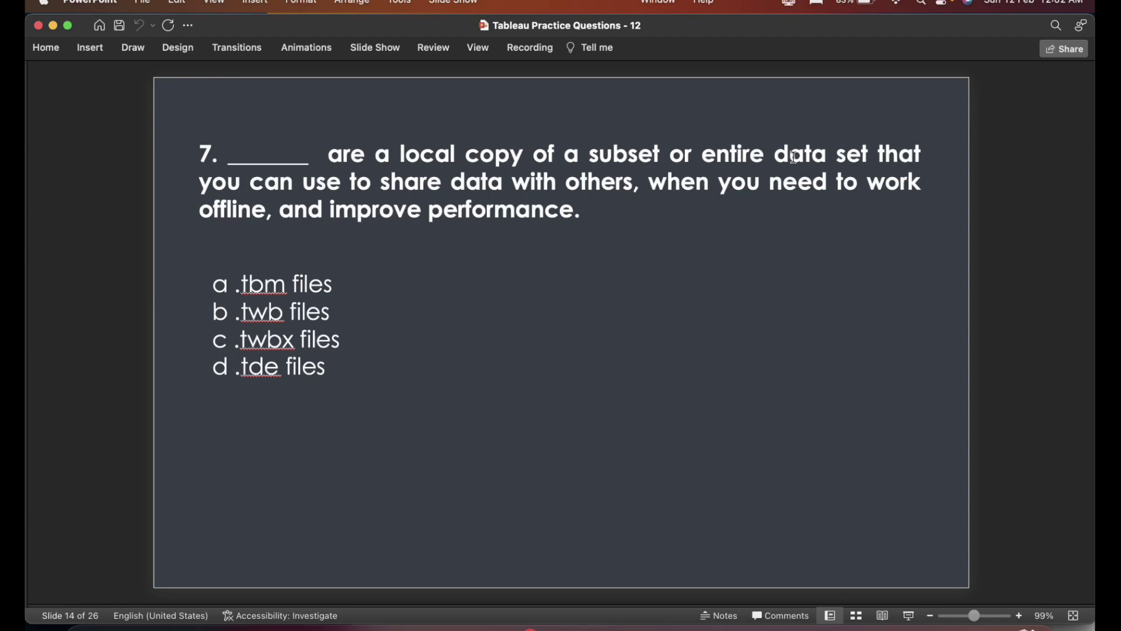
Step: Highlight the definition of extract files in the Chrome help article, then advance the PowerPoint deck past answer 7 to question 8
key("super+Tab")
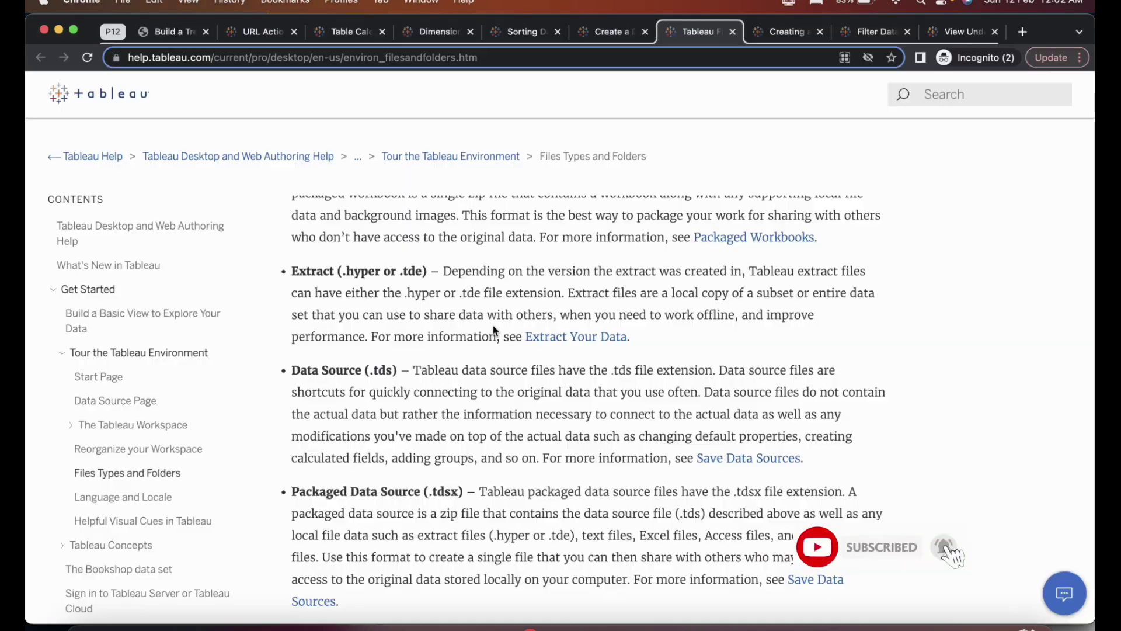
left_click_drag(568, 295, 367, 336)
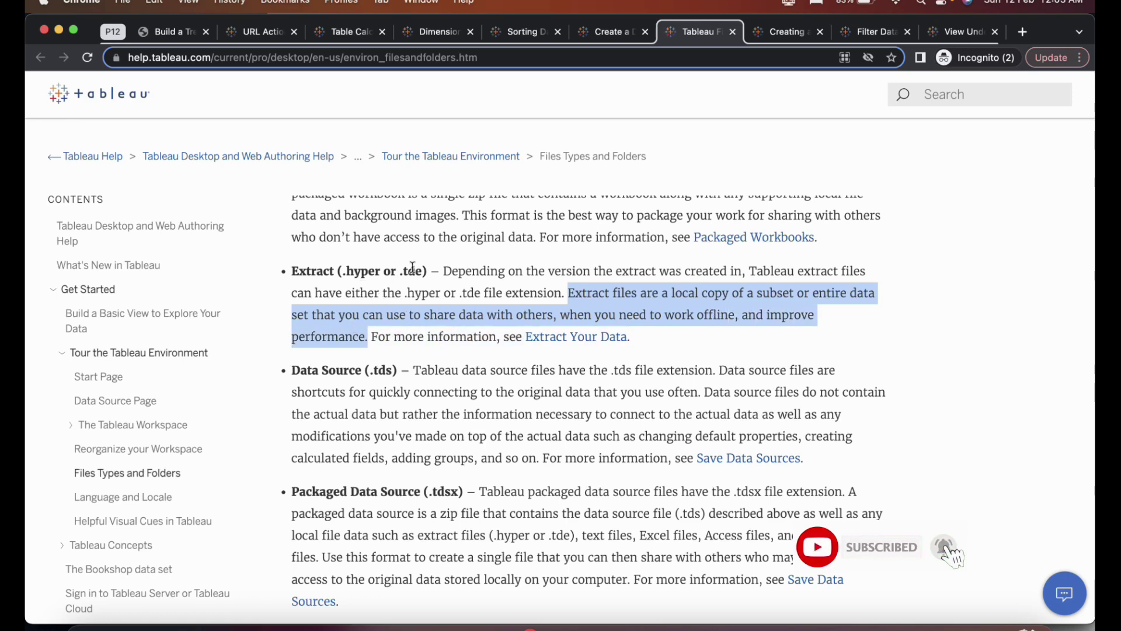
key("super+Tab")
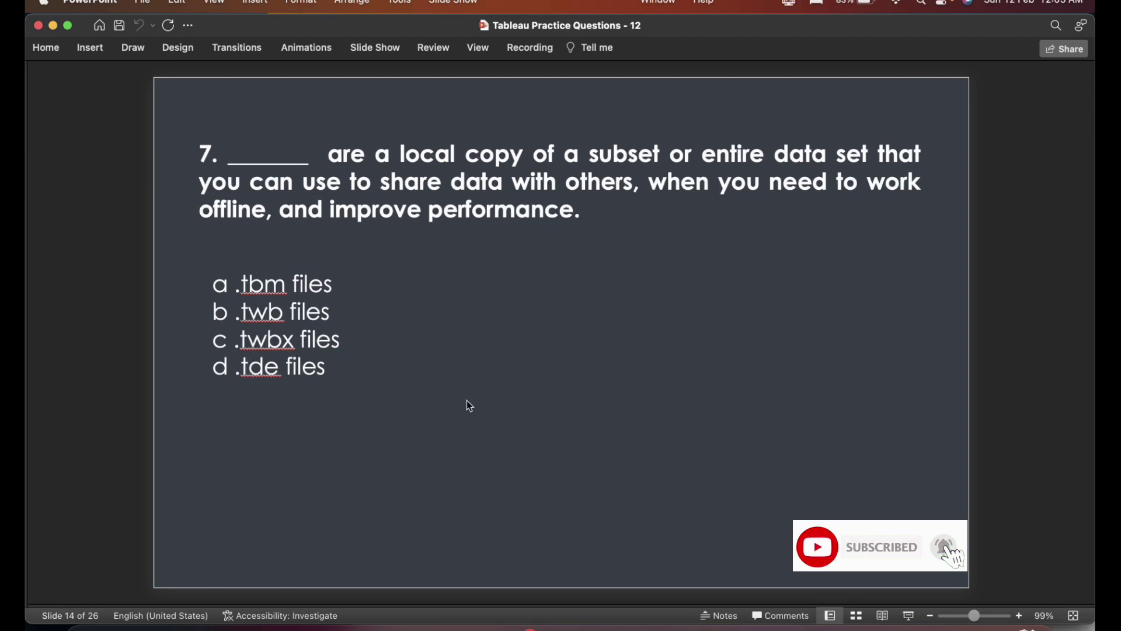
key("Down")
key("Down")
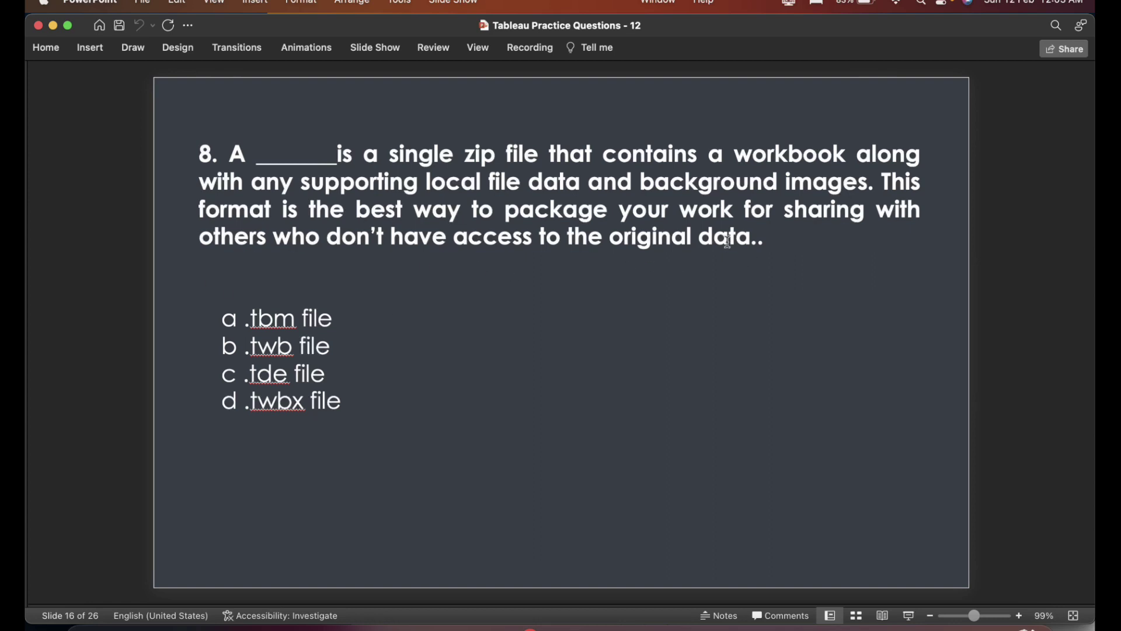
Step: Return to the file types article in Chrome and examine the Packaged Workbooks (.twbx) description, highlighting its extension and definition
key("super+Tab")
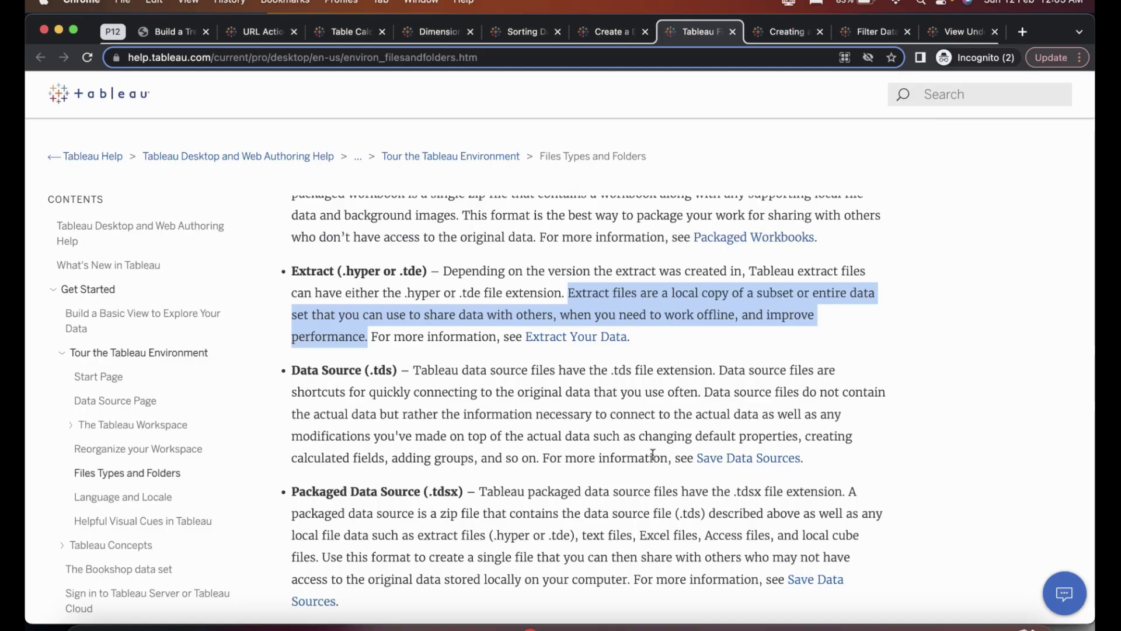
scroll(652, 454, "down", 3)
scroll(652, 453, "up", 7)
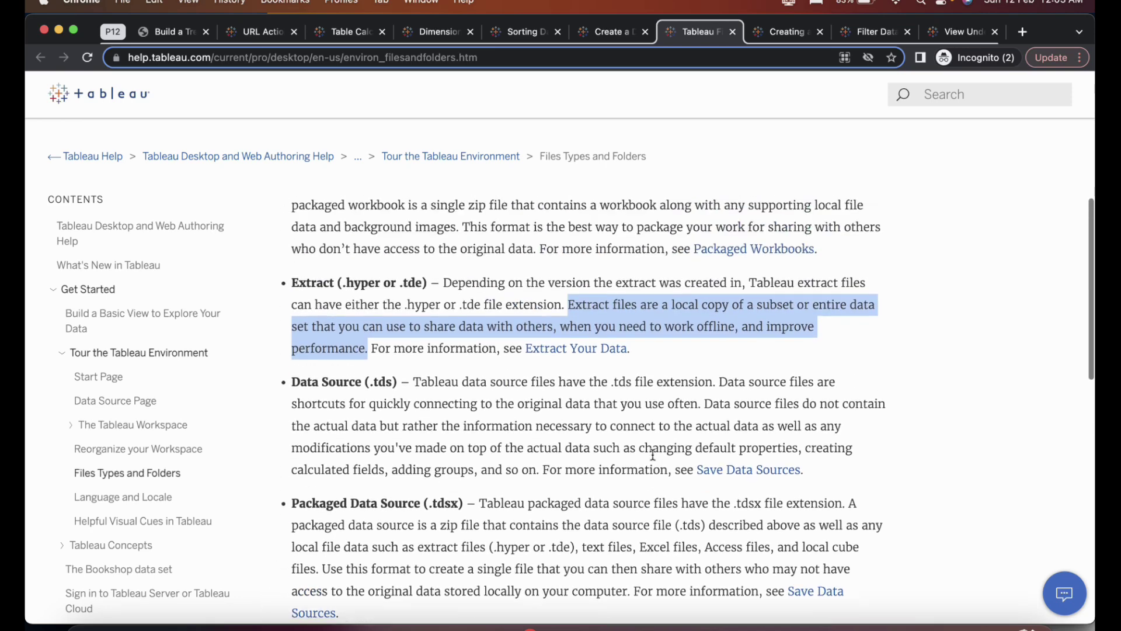
scroll(653, 454, "down", 2)
scroll(653, 453, "down", 2)
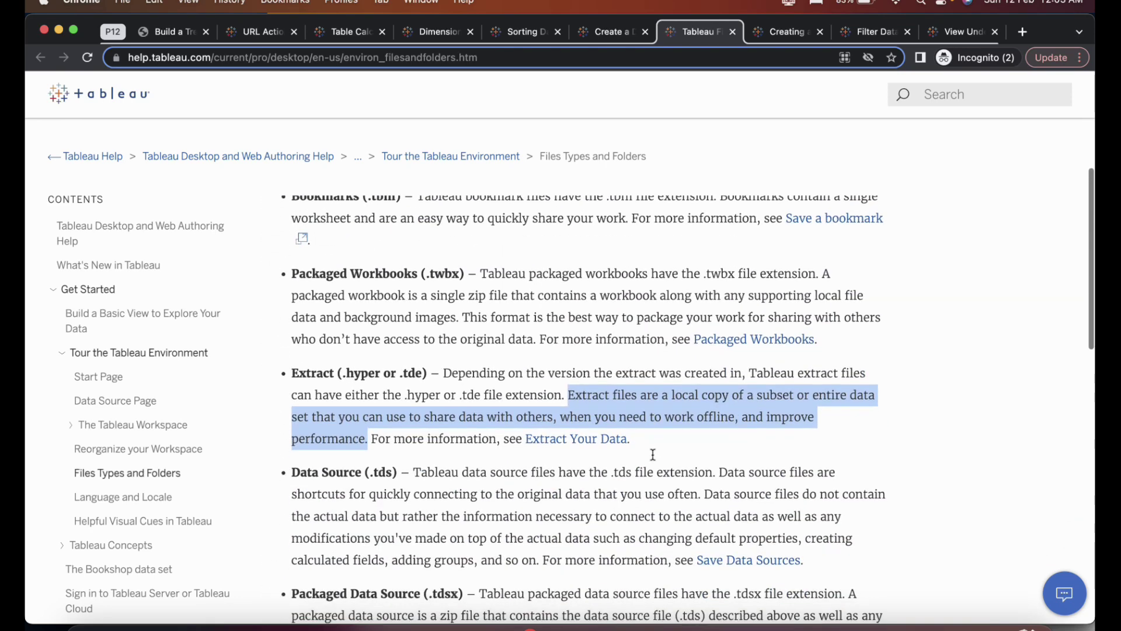
left_click_drag(419, 278, 470, 278)
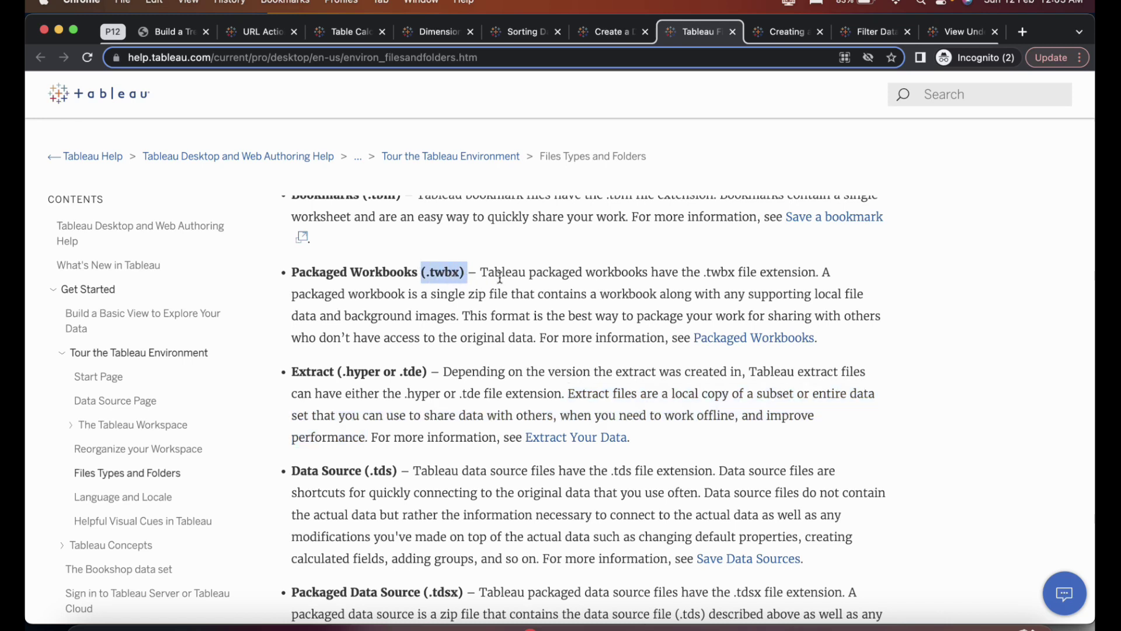
left_click_drag(488, 274, 835, 292)
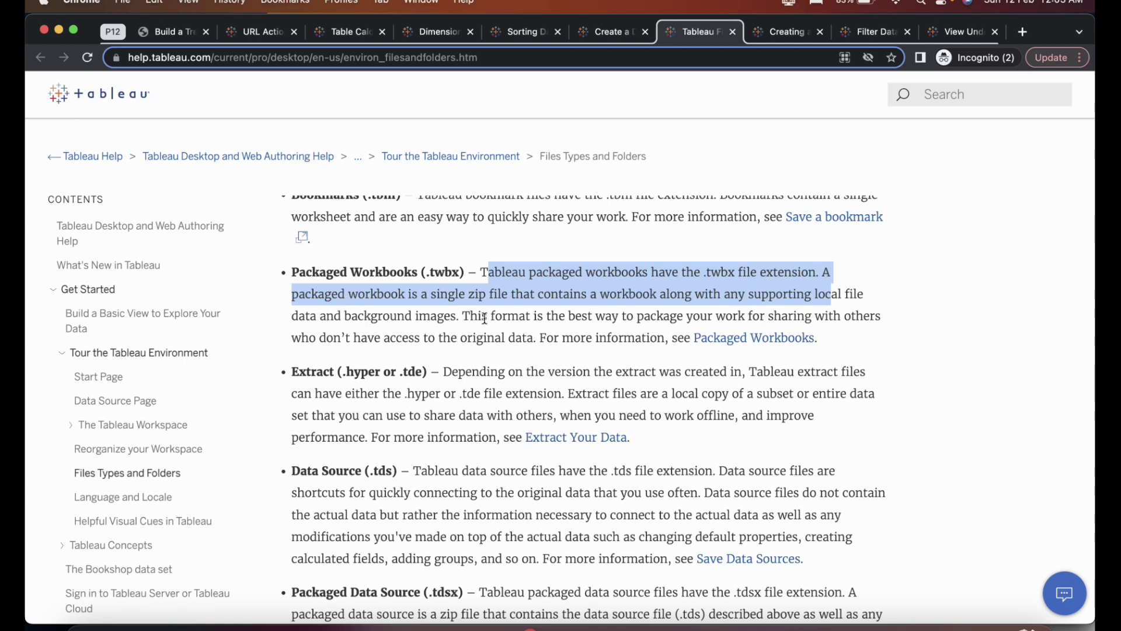
left_click(563, 333)
Step: Skim the rest of the article through Changing the Repository Location, and advance PowerPoint past answer 8 to question 9
scroll(564, 333, "down", 3)
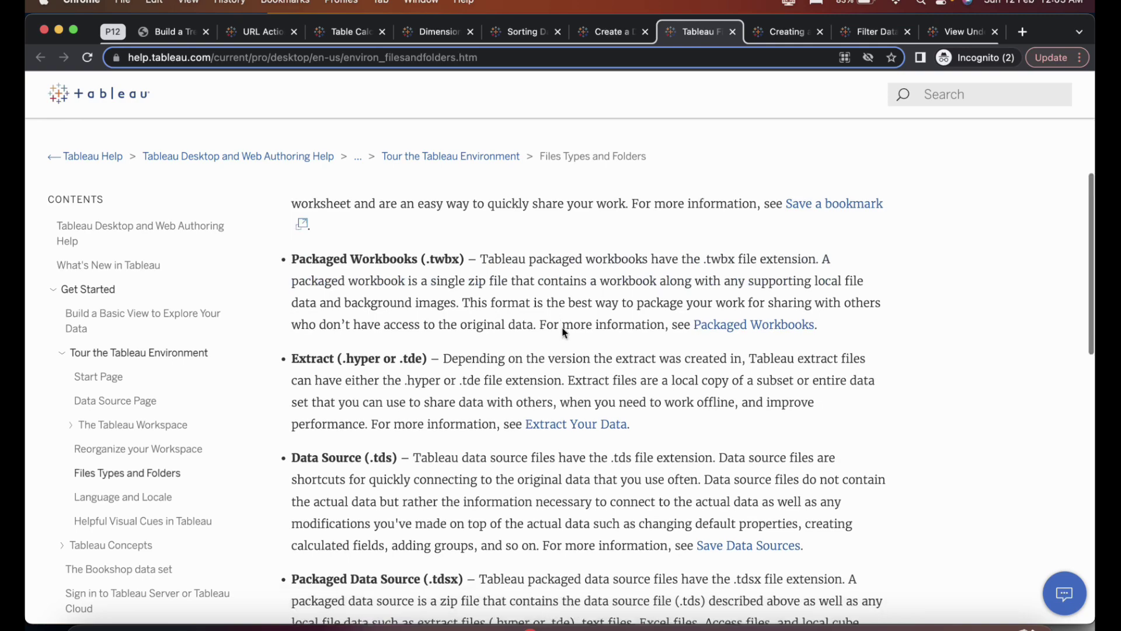
scroll(564, 332, "down", 7)
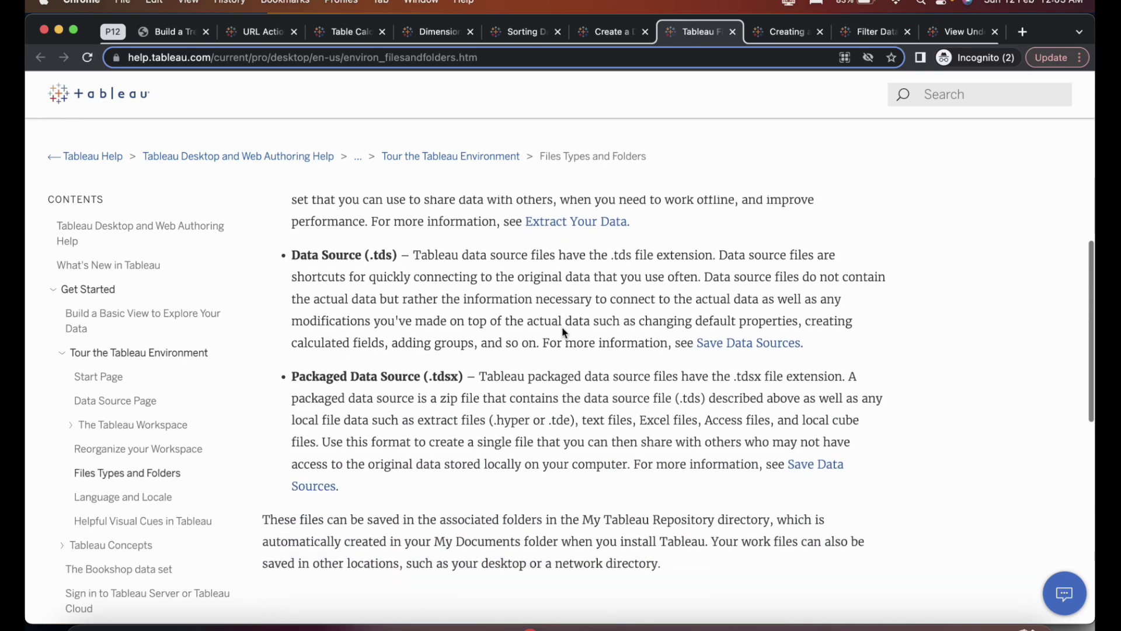
scroll(563, 332, "down", 3)
scroll(564, 332, "up", 5)
scroll(563, 333, "down", 2)
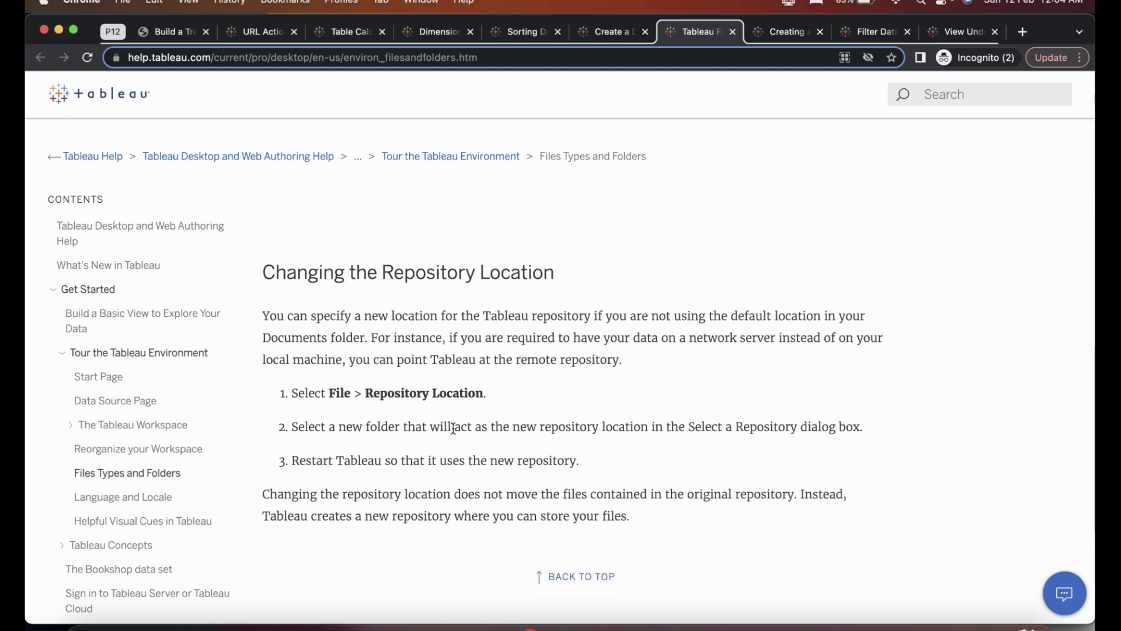
scroll(510, 396, "up", 15)
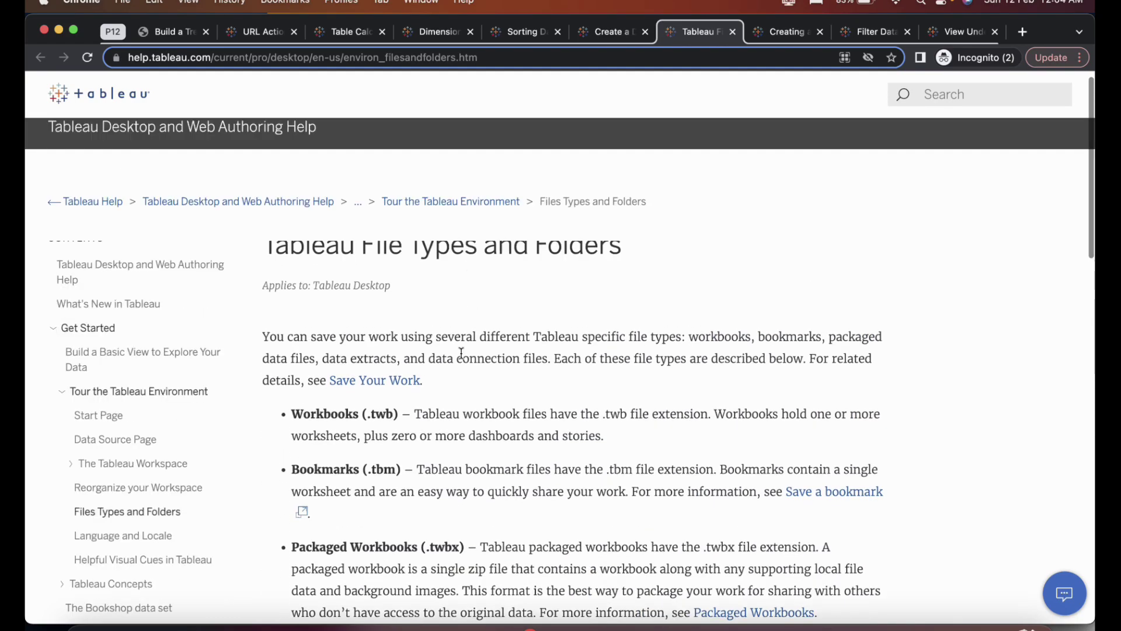
scroll(461, 354, "up", 1)
key("super+Tab")
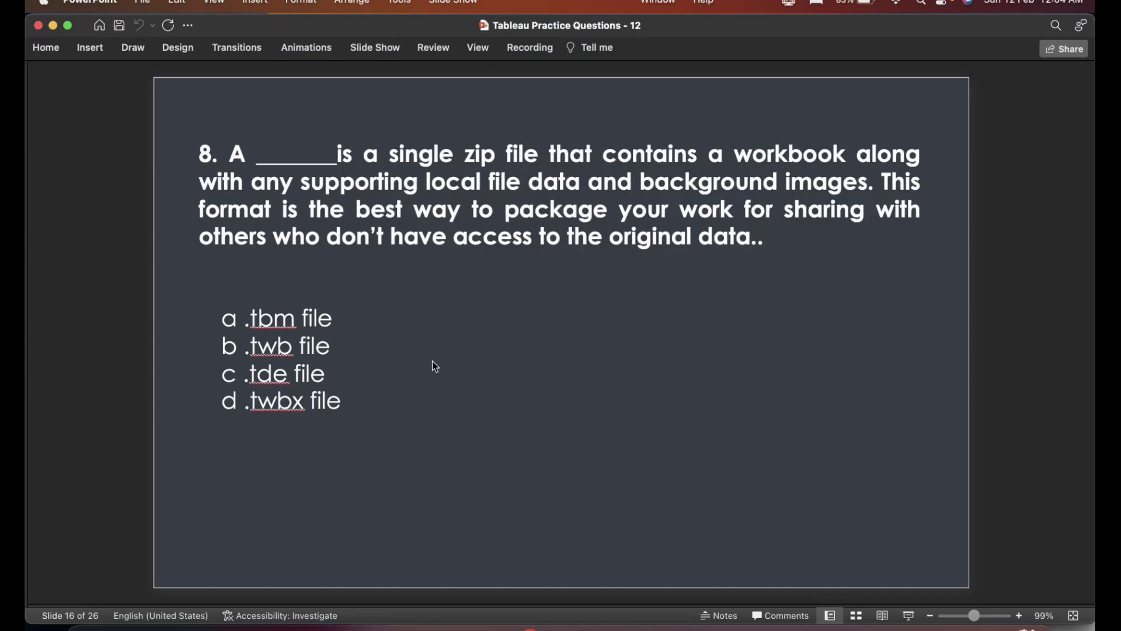
key("Down")
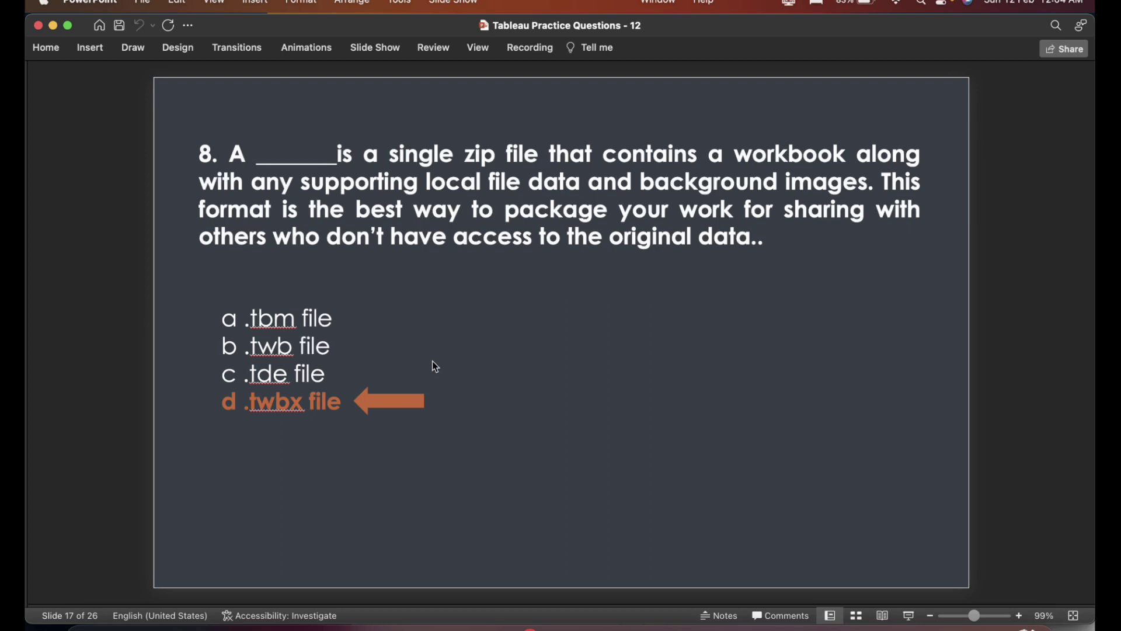
key("Down")
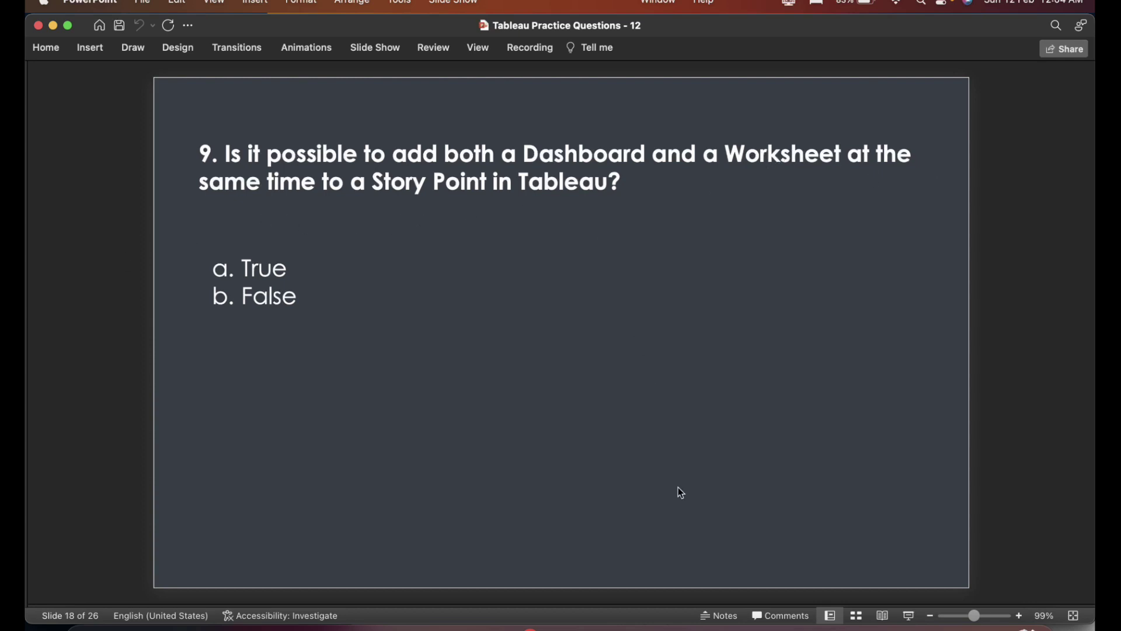
Step: Switch to Tableau Public and create a new dashboard containing the Sheet 1 treemap
left_click(820, 620)
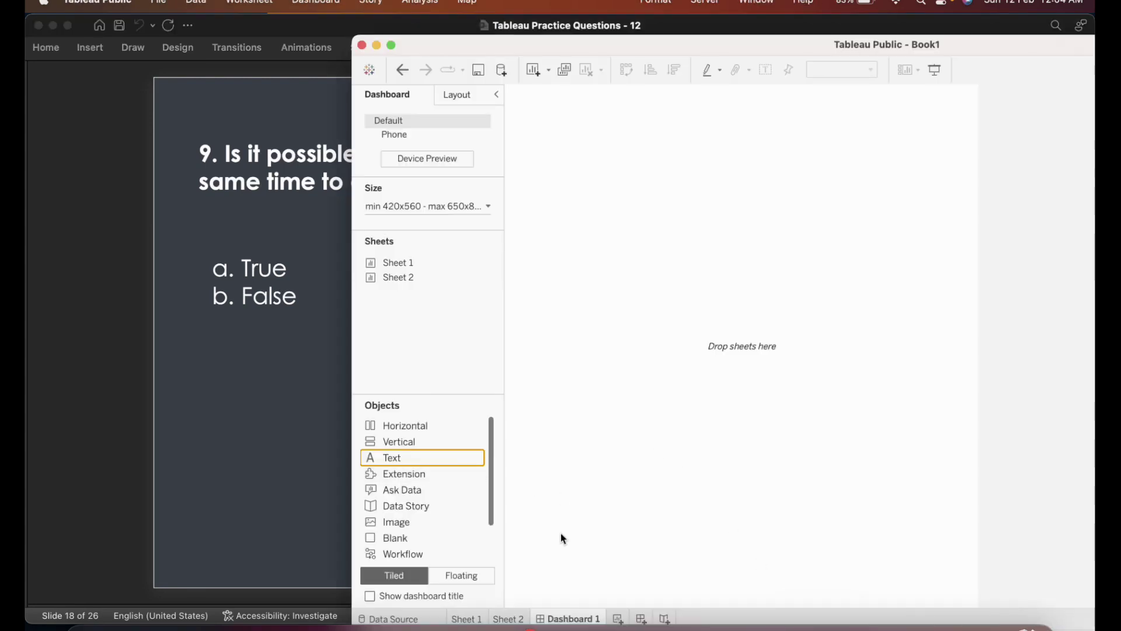
left_click(479, 619)
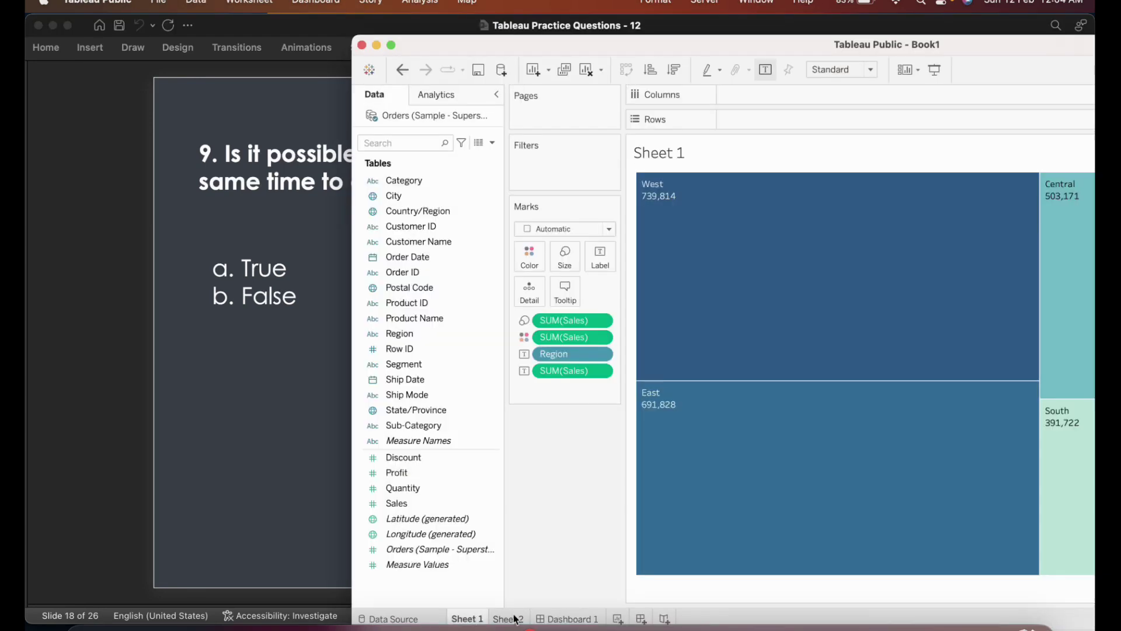
left_click(640, 618)
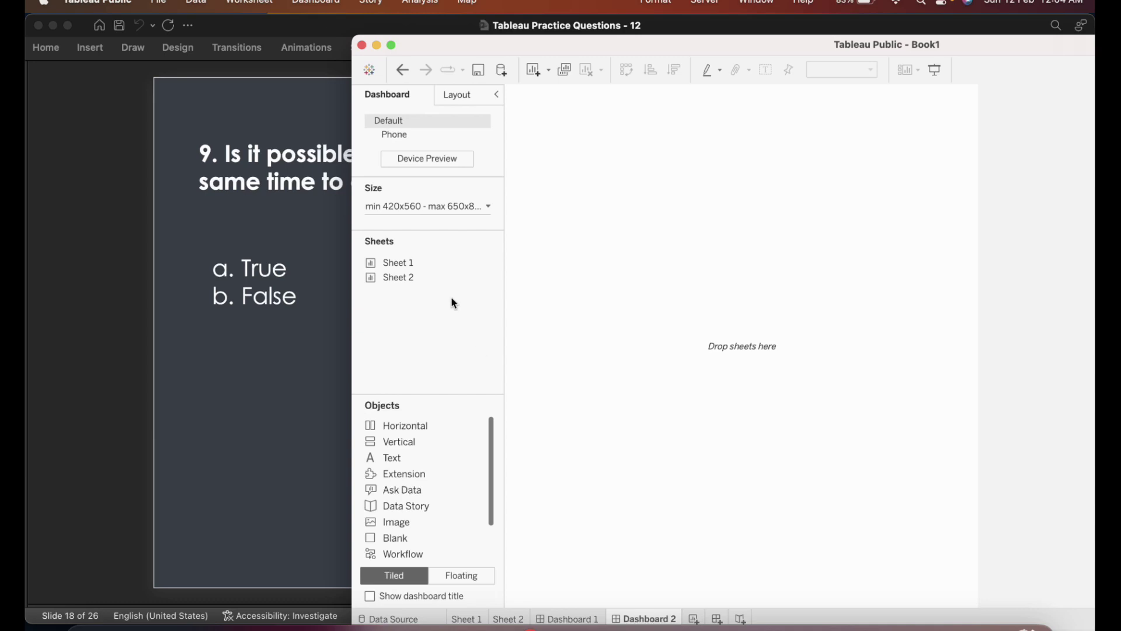
left_click_drag(433, 263, 582, 266)
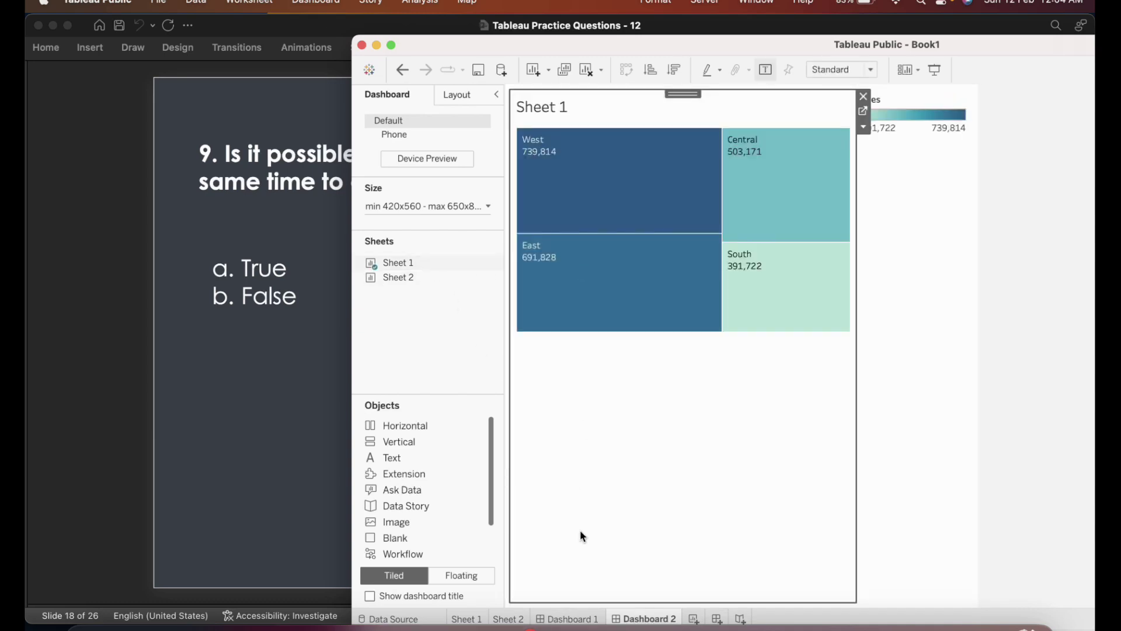
Step: Delete the empty Dashboard 1 from the workbook
left_click(594, 617)
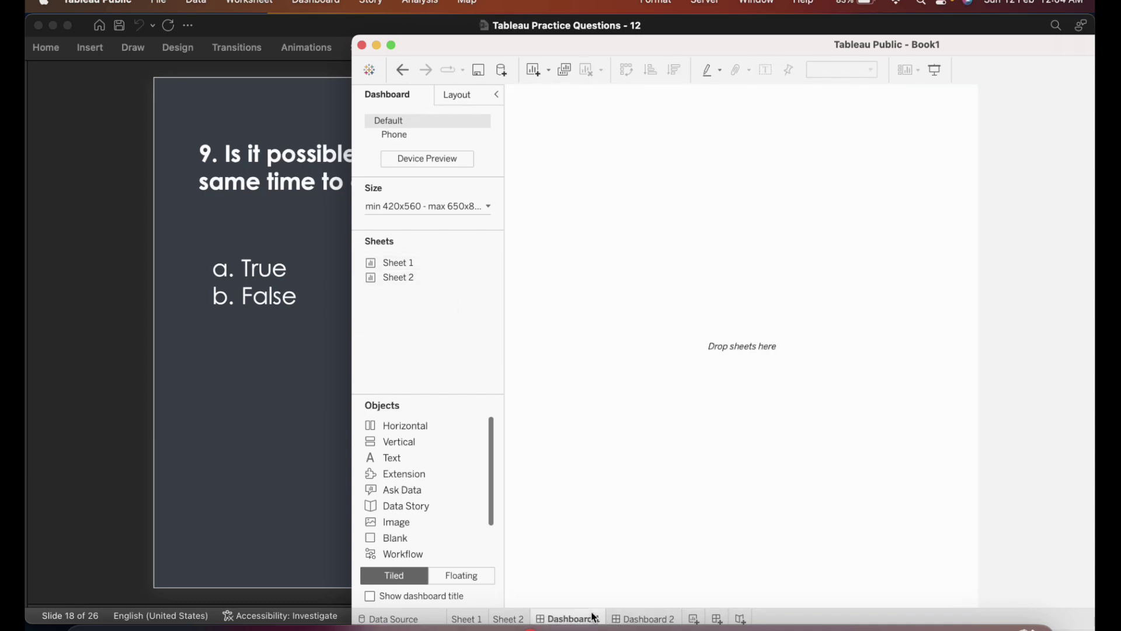
right_click(595, 621)
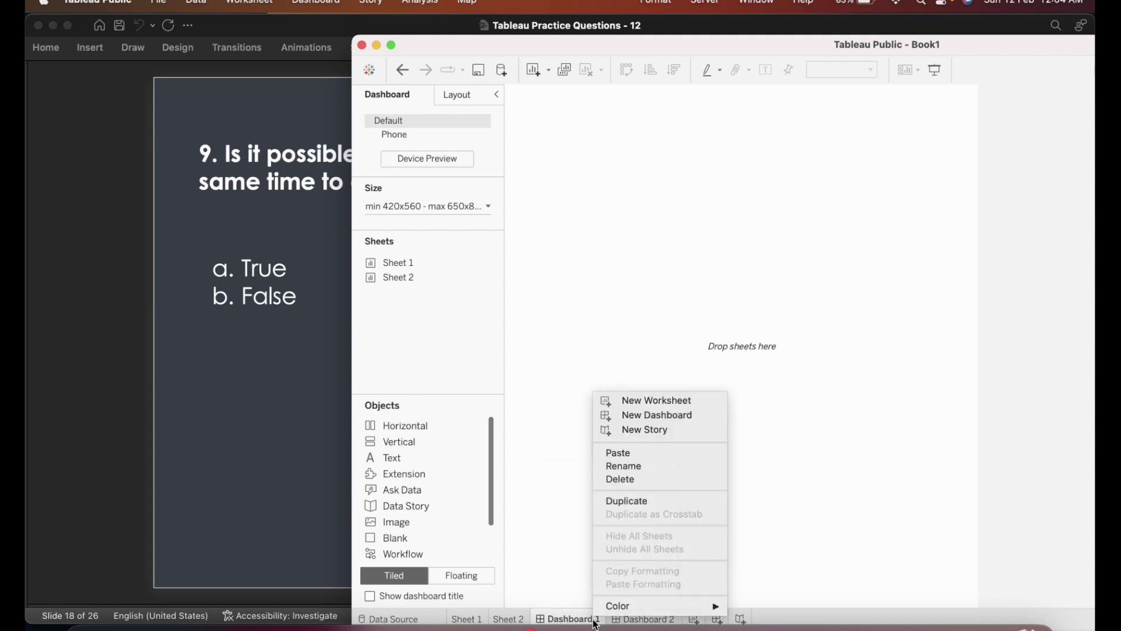
left_click(652, 485)
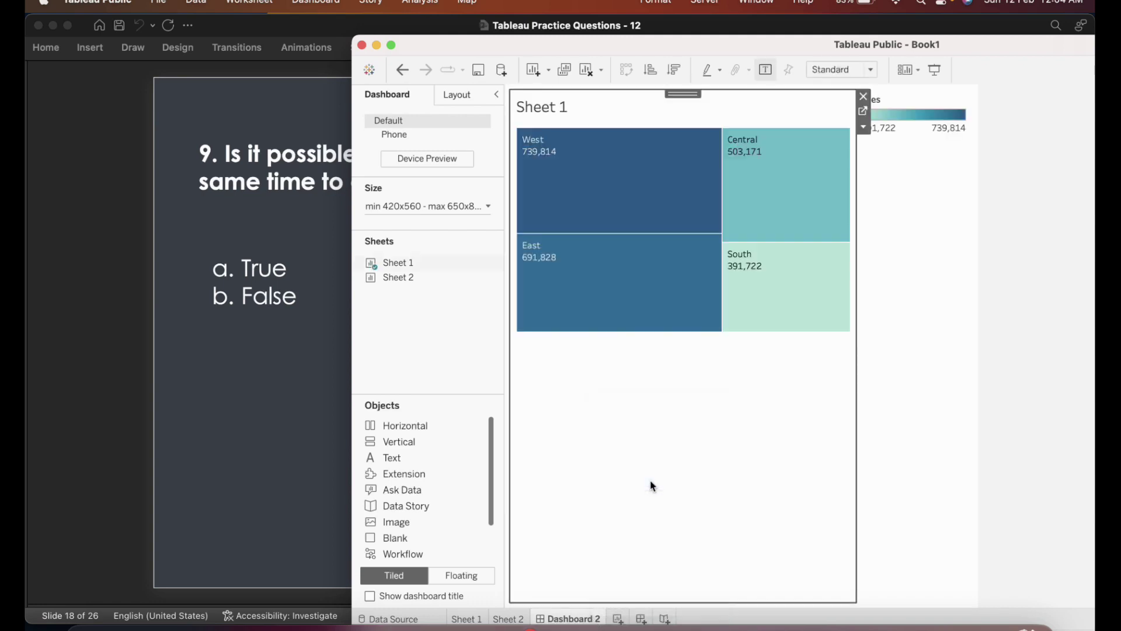
Step: Create a new story and add Sheet 1 to its first story point
left_click(664, 619)
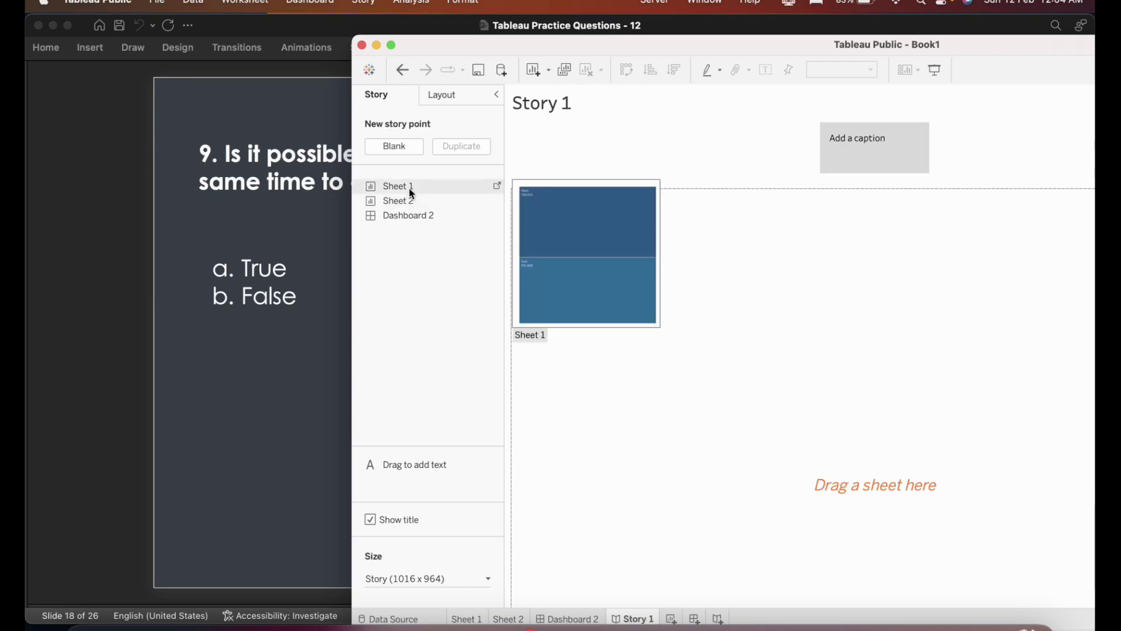
left_click_drag(409, 191, 891, 160)
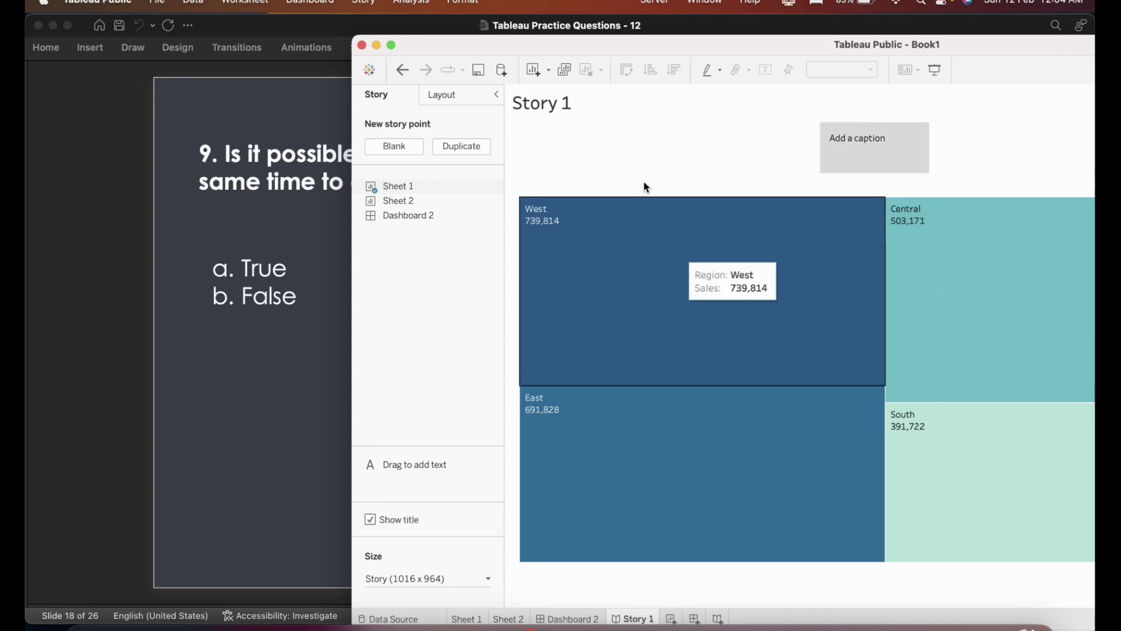
mouse_move(880, 169)
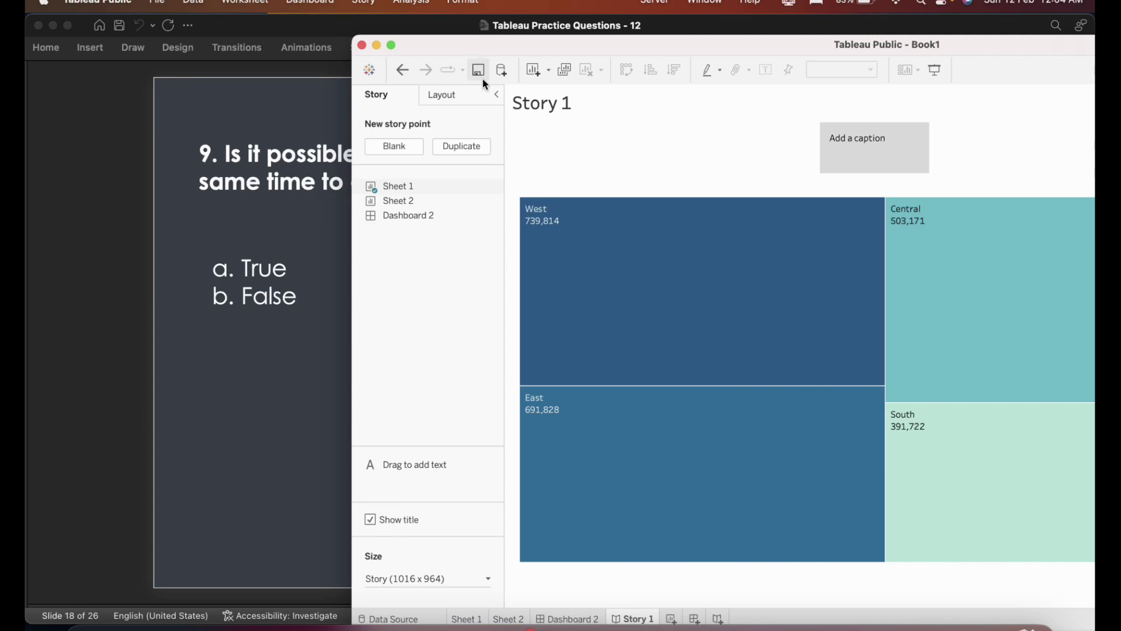
Step: Try to add Dashboard 2 to the same story point that already holds Sheet 1
left_click_drag(505, 59, 399, 71)
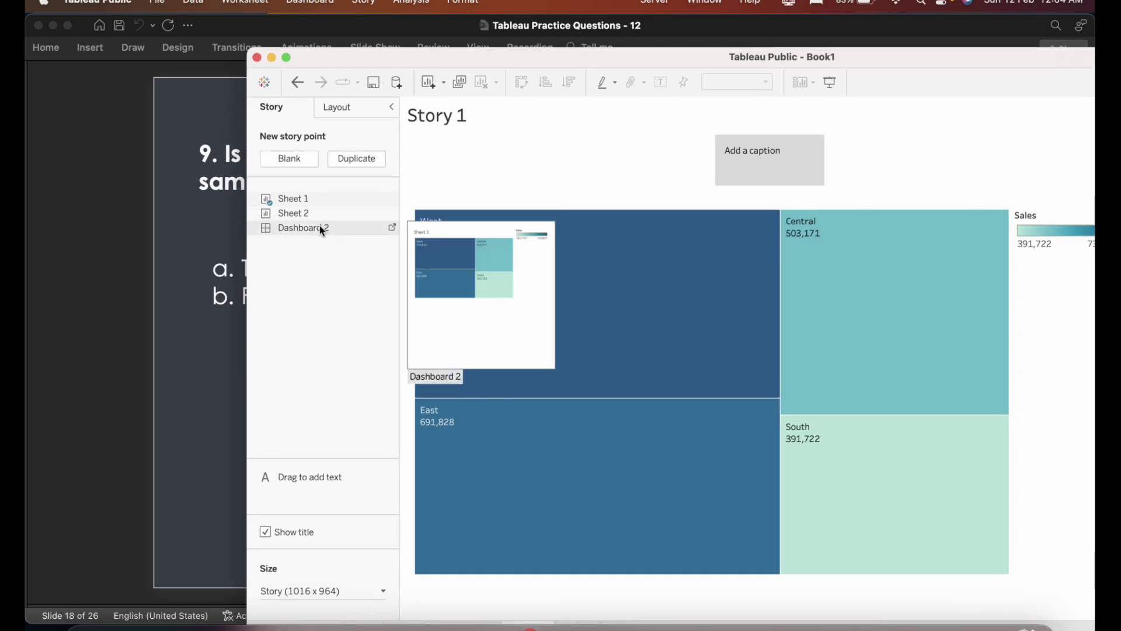
left_click_drag(321, 227, 749, 160)
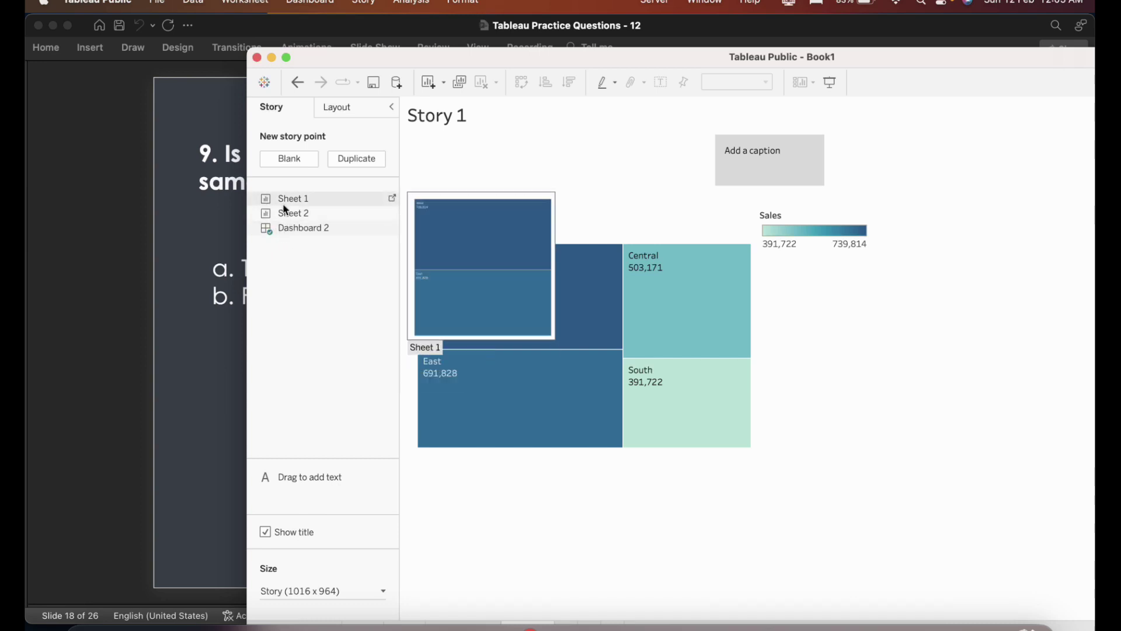
mouse_move(337, 230)
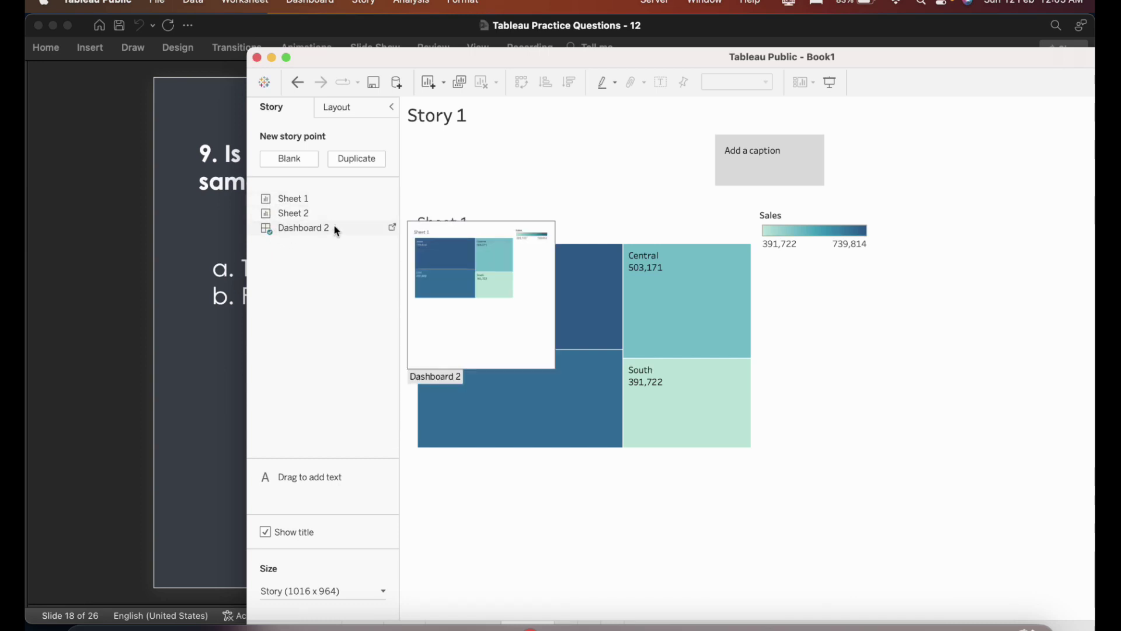
Step: Place Sheet 1 on the story point that holds Dashboard 2 and inspect which item the story point displays
left_click_drag(309, 199, 728, 252)
mouse_move(280, 200)
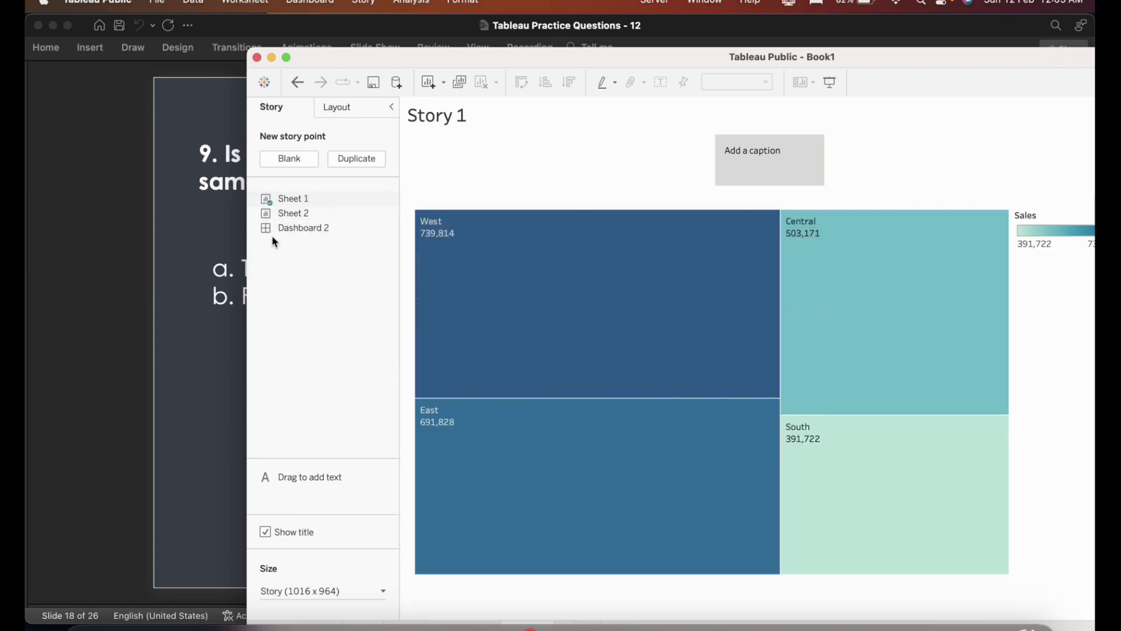
mouse_move(831, 354)
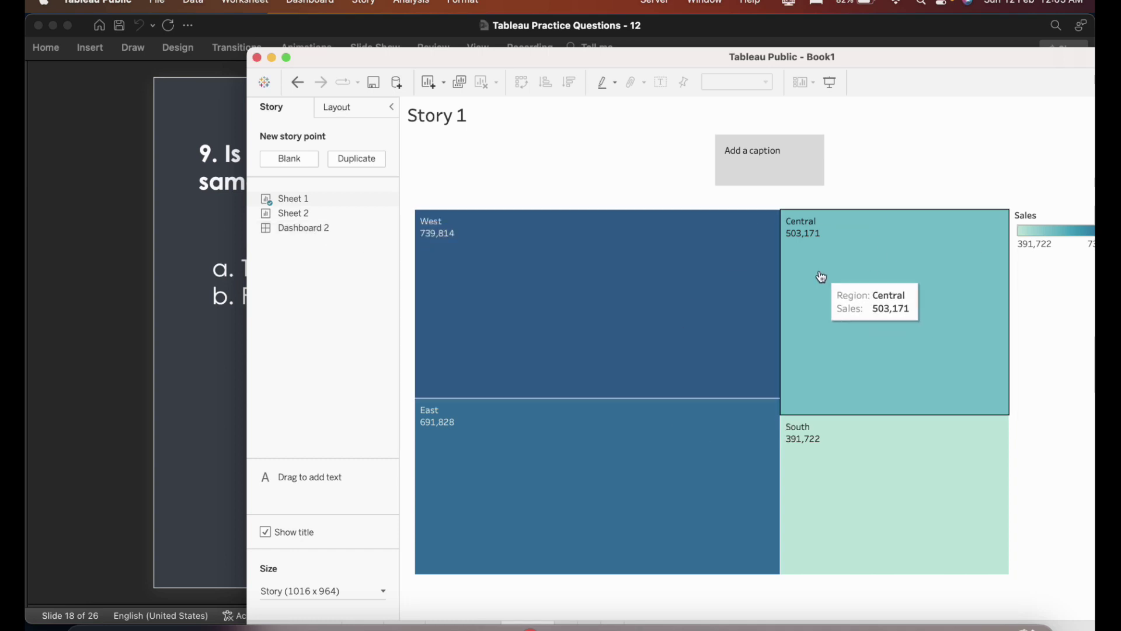
mouse_move(619, 230)
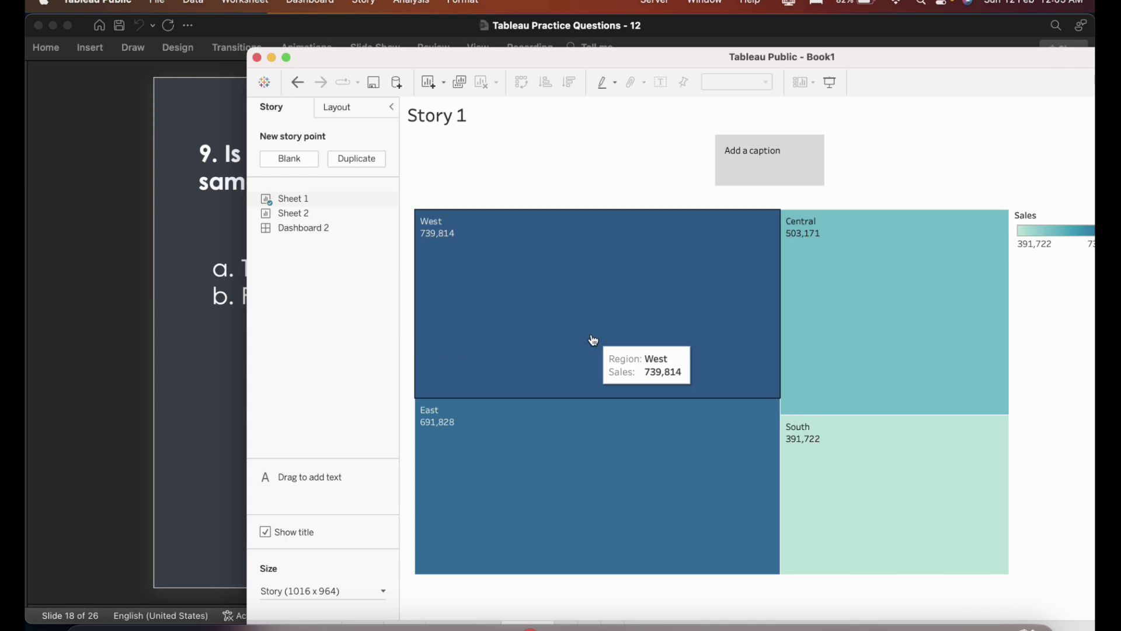
left_click_drag(488, 280, 288, 192)
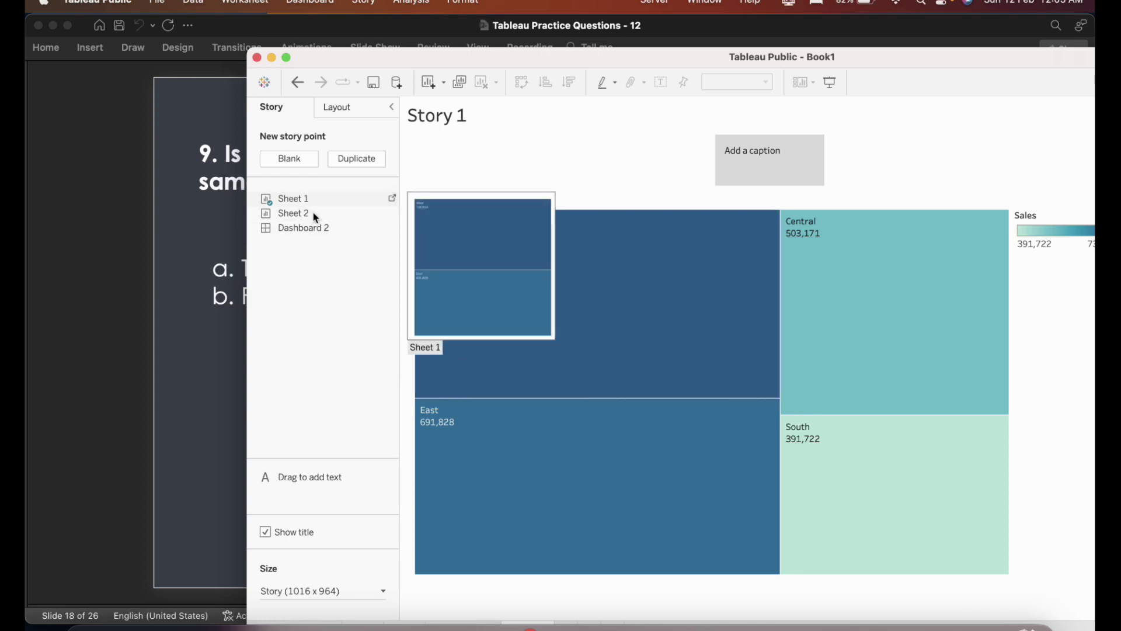
mouse_move(528, 366)
Step: Return to the PowerPoint deck and advance past answer 9 to question 10 on Quick Filter types
left_click(191, 353)
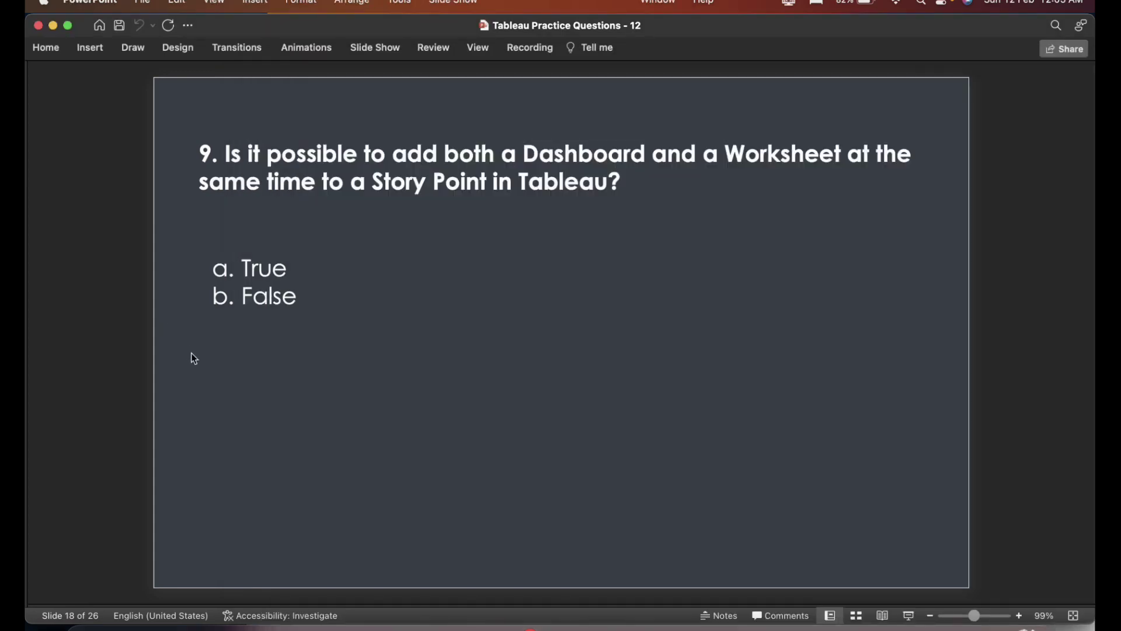
key("Down")
key("Down")
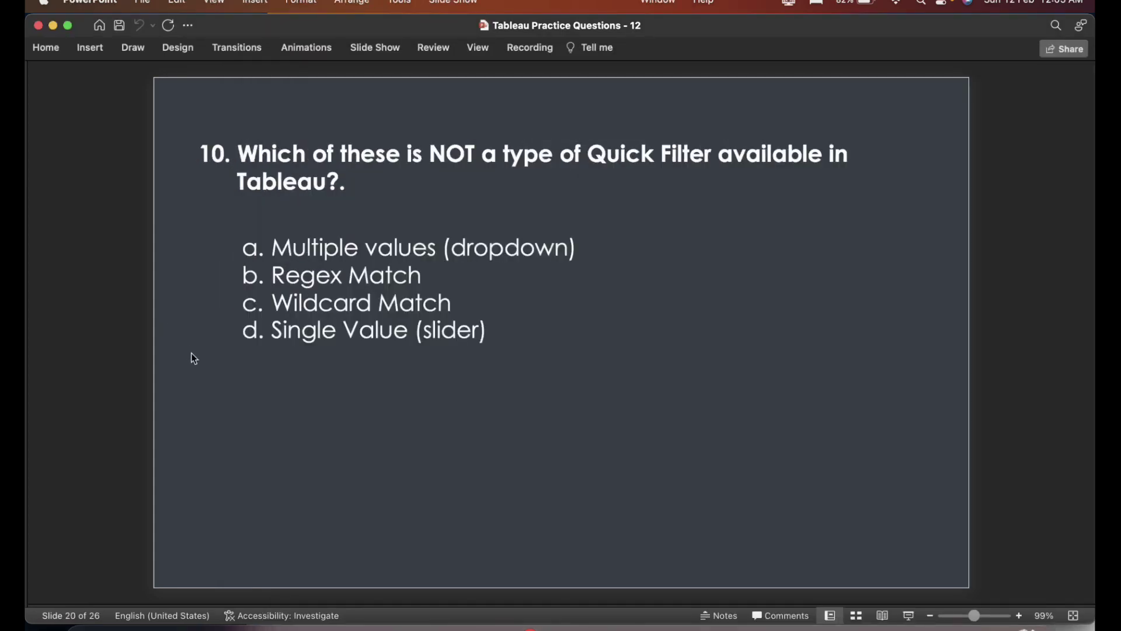
Step: Go back to answer 9 in the deck and review the Create a Story help article in Chrome on what a story point can hold
key("Up")
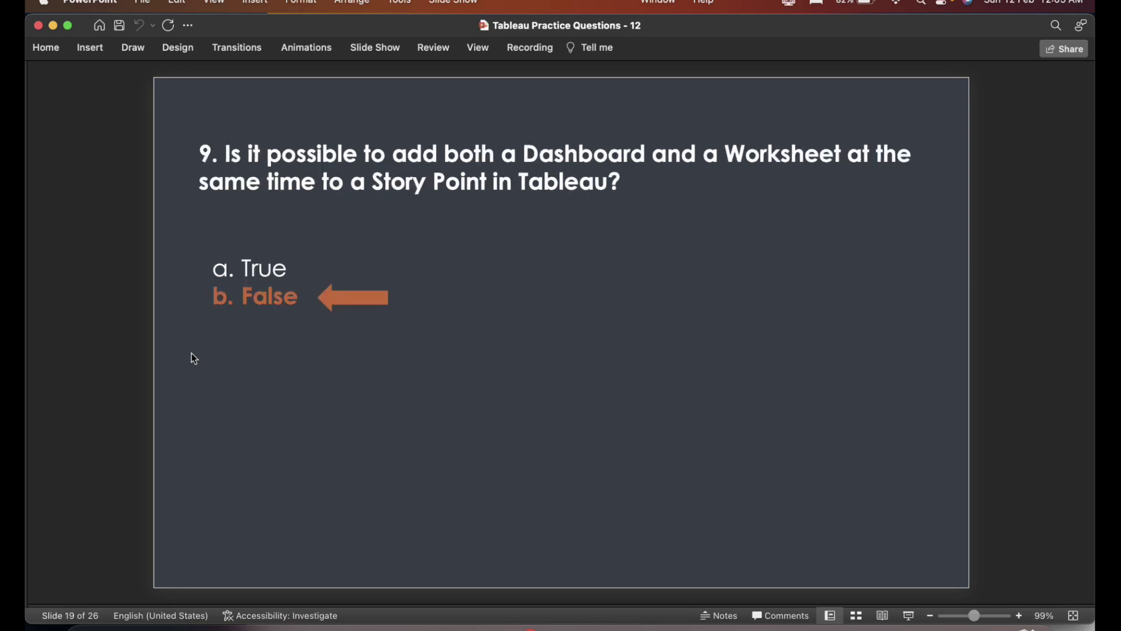
left_click(727, 622)
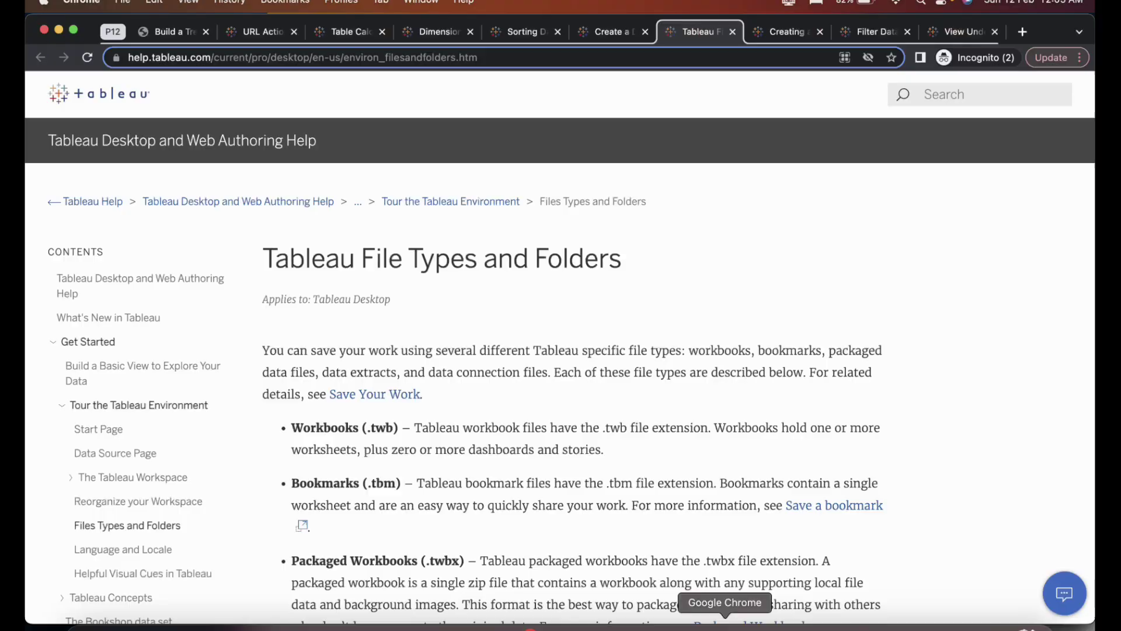
left_click(792, 39)
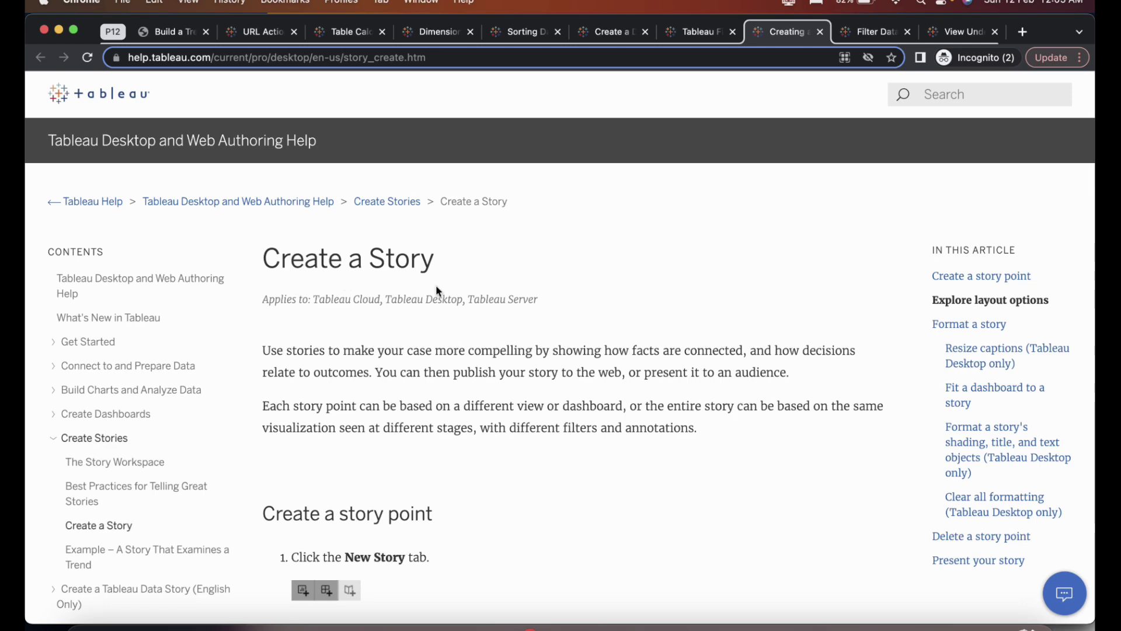
scroll(502, 408, "down", 5)
scroll(365, 377, "down", 10)
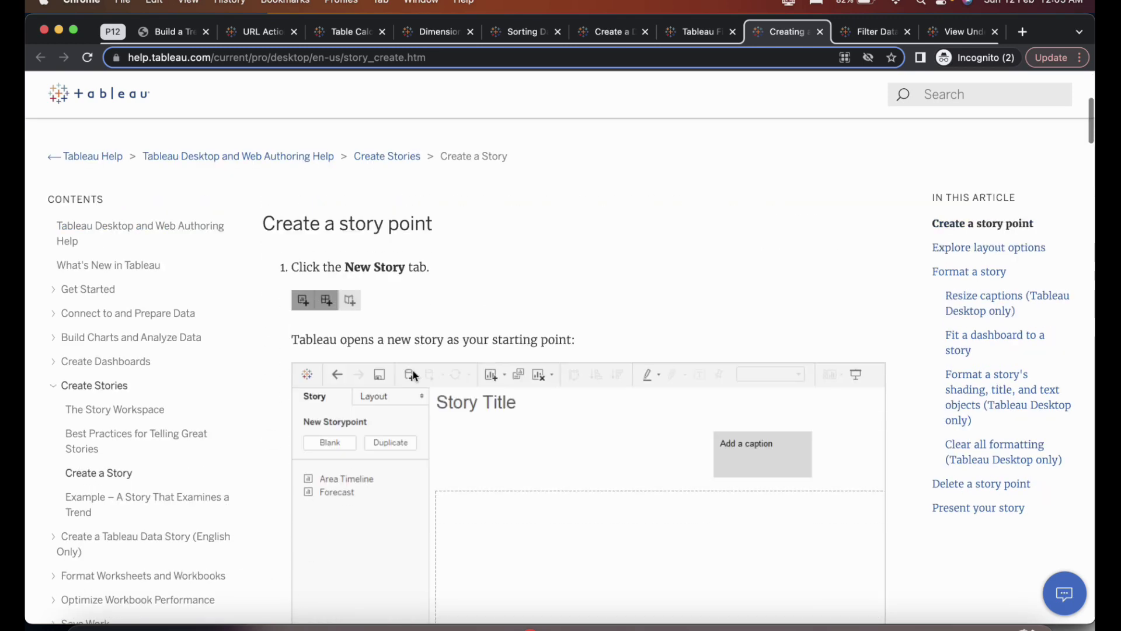
scroll(549, 560, "down", 12)
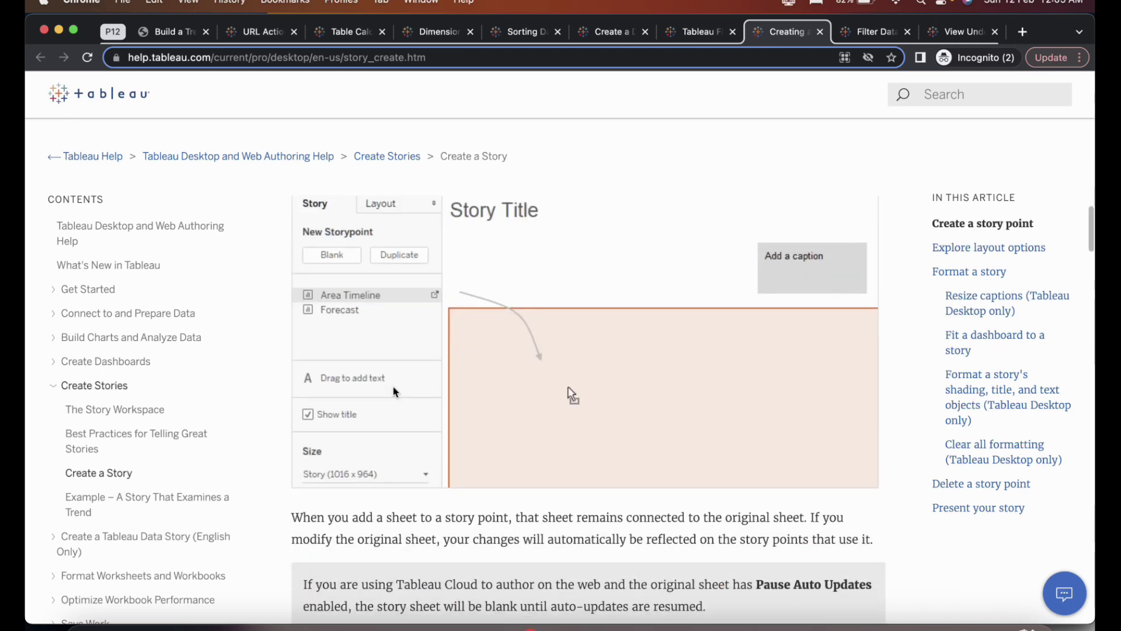
scroll(697, 417, "down", 3)
scroll(696, 418, "down", 7)
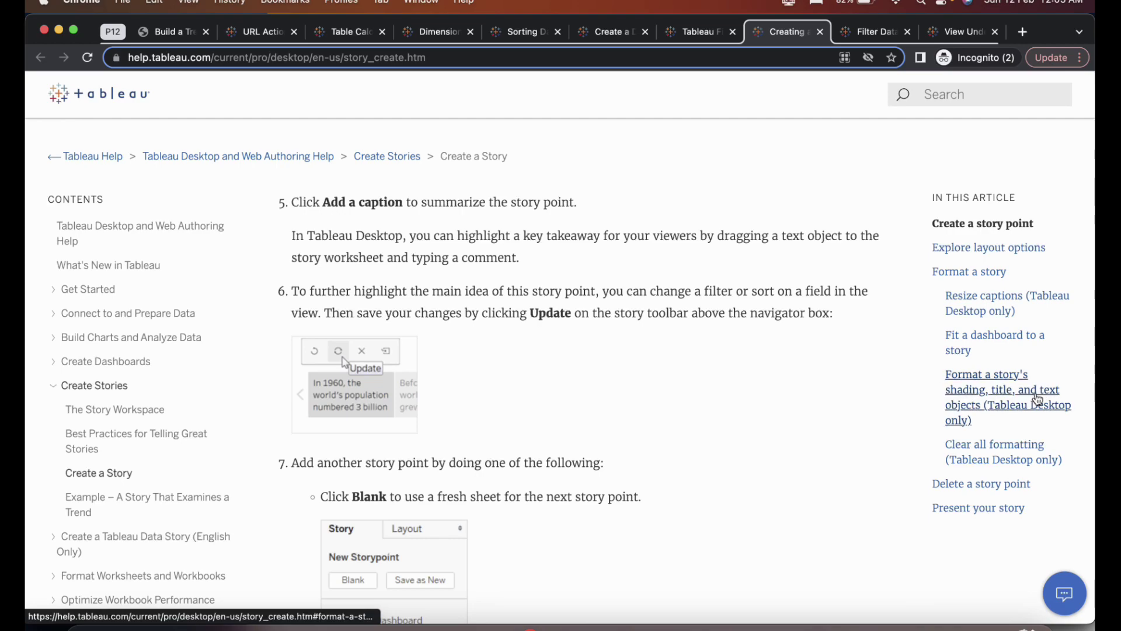
left_click(981, 417)
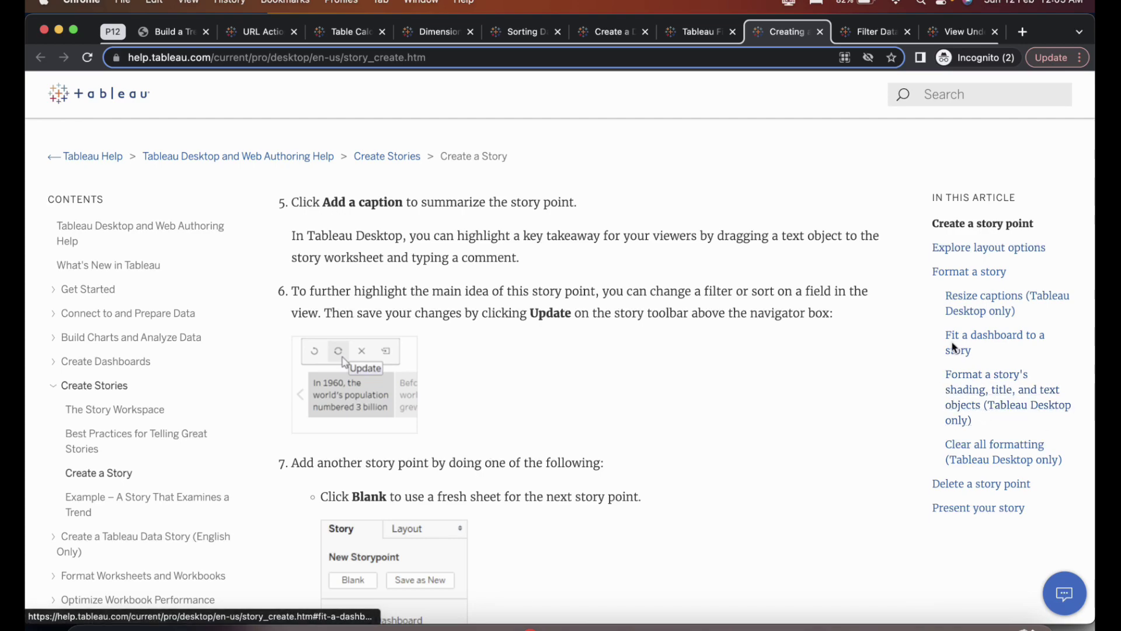
scroll(604, 446, "down", 10)
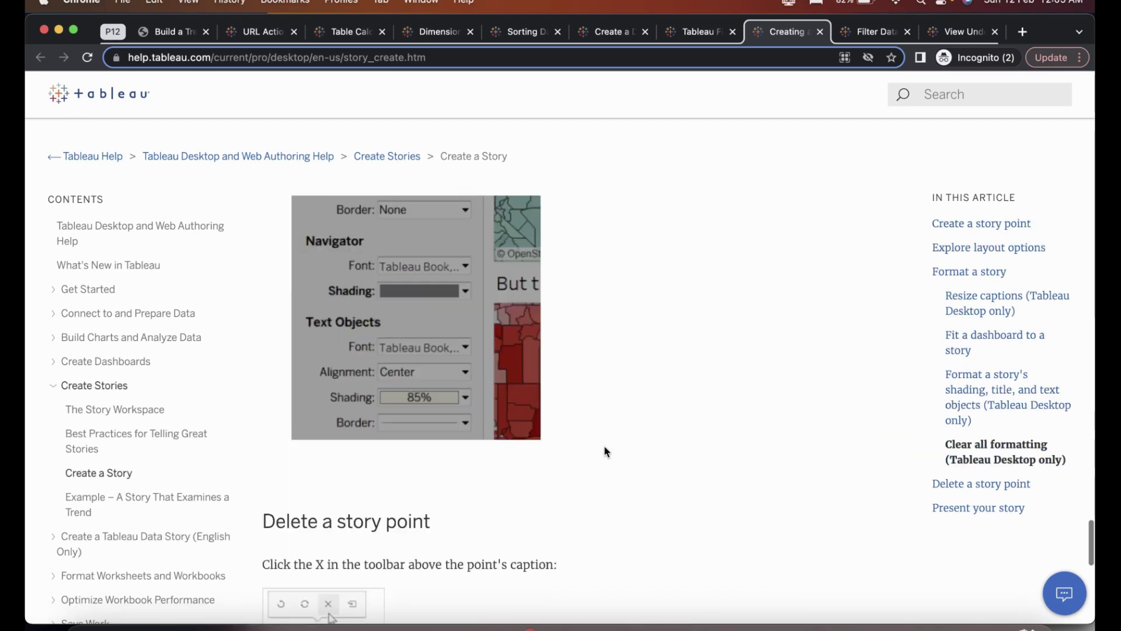
scroll(603, 444, "up", 15)
scroll(604, 445, "up", 5)
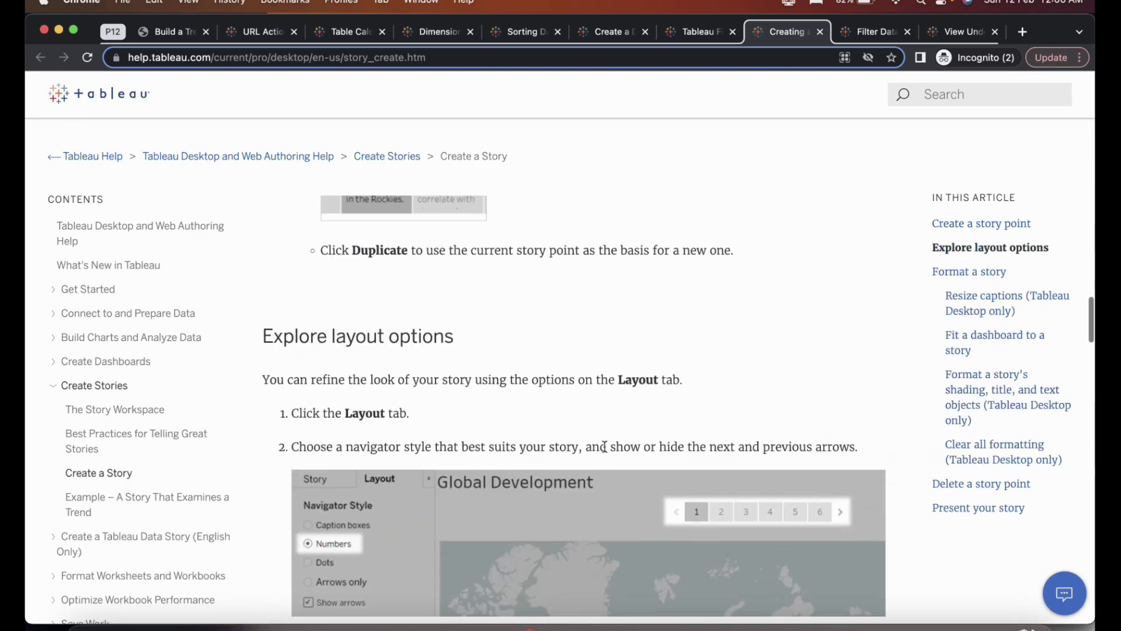
Step: Advance the PowerPoint deck to question 10 and bring up the Filter card modes section of the Filter Data help article in Chrome
left_click(515, 623)
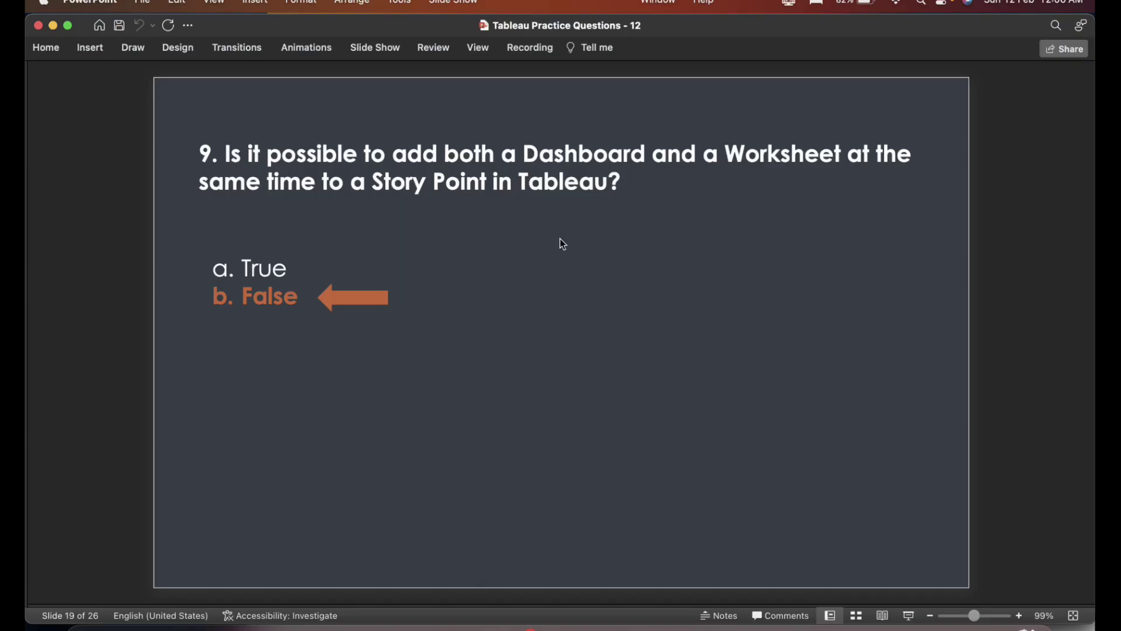
key("Down")
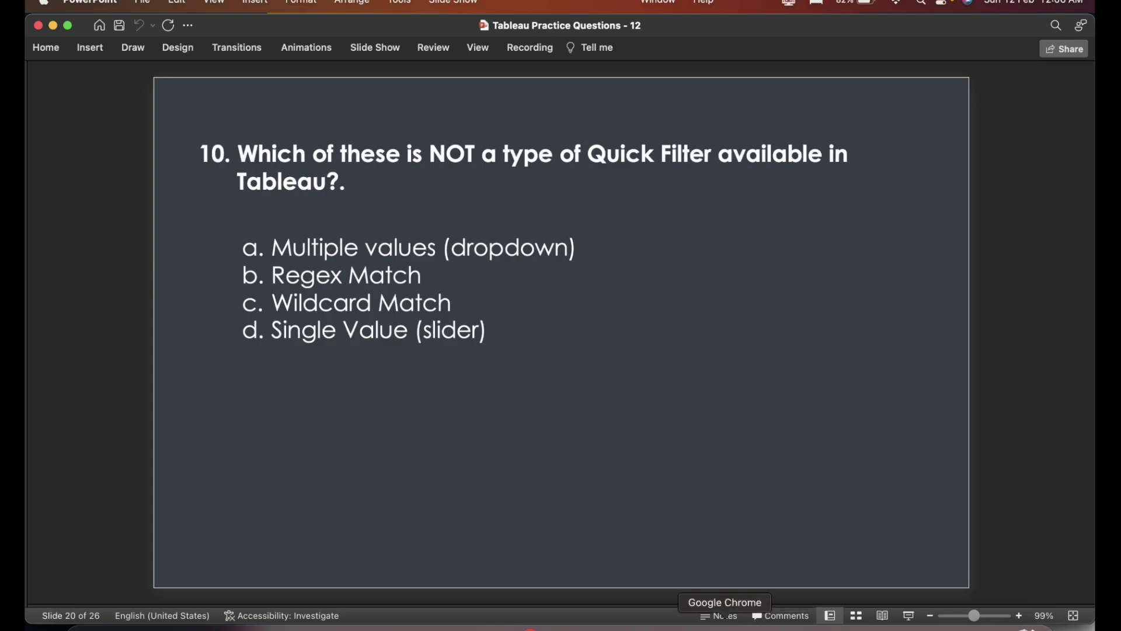
left_click(726, 621)
left_click(868, 33)
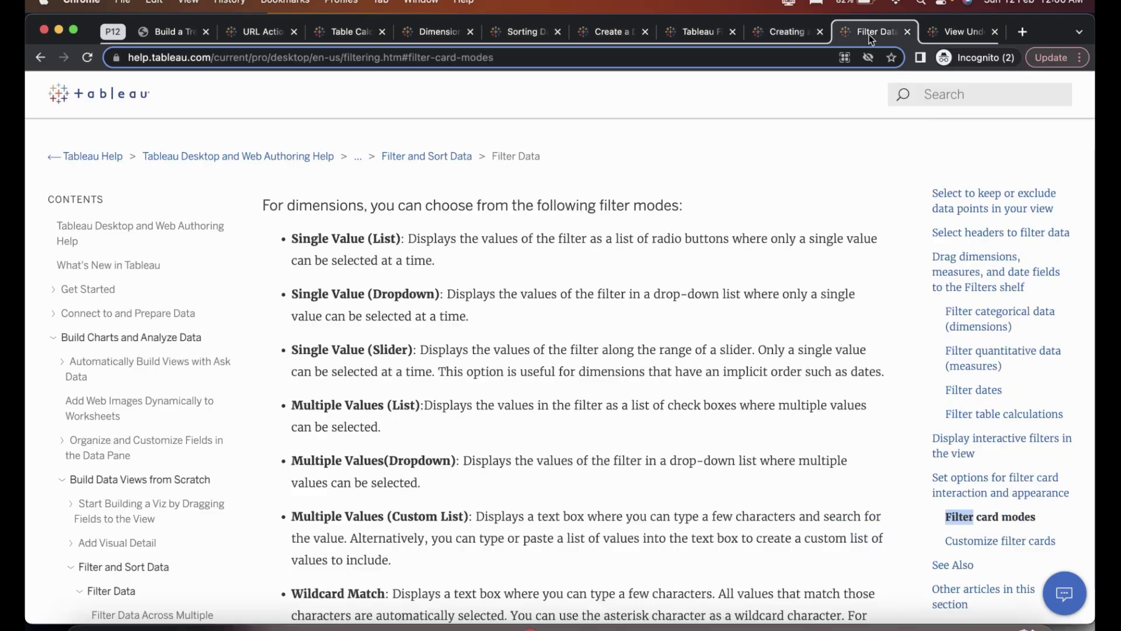
scroll(712, 450, "up", 5)
scroll(694, 446, "up", 15)
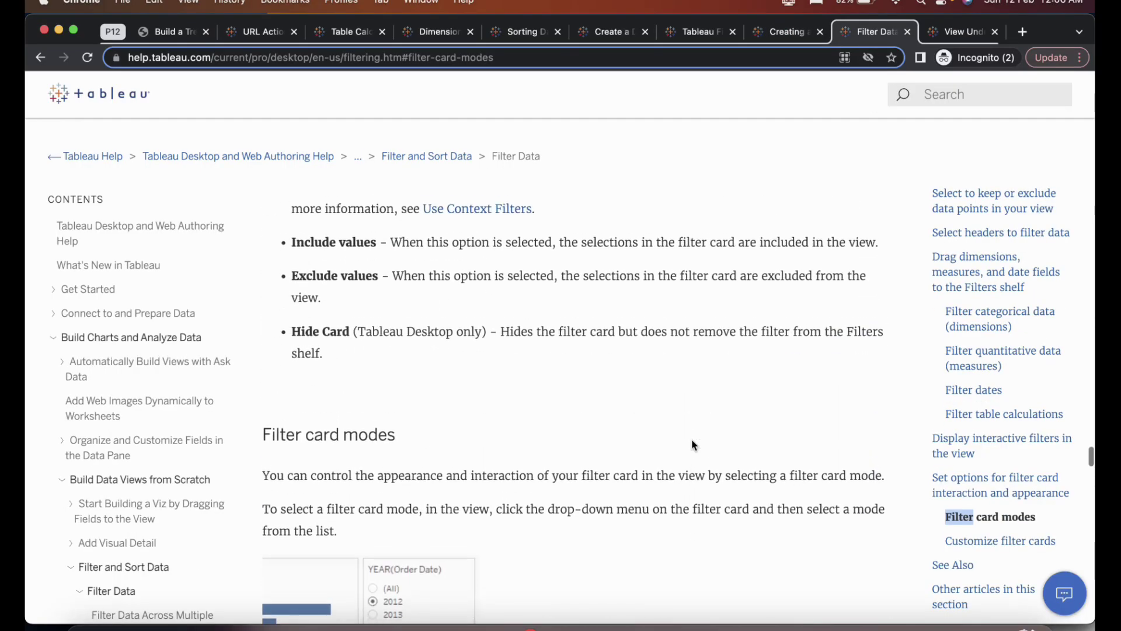
scroll(692, 440, "up", 15)
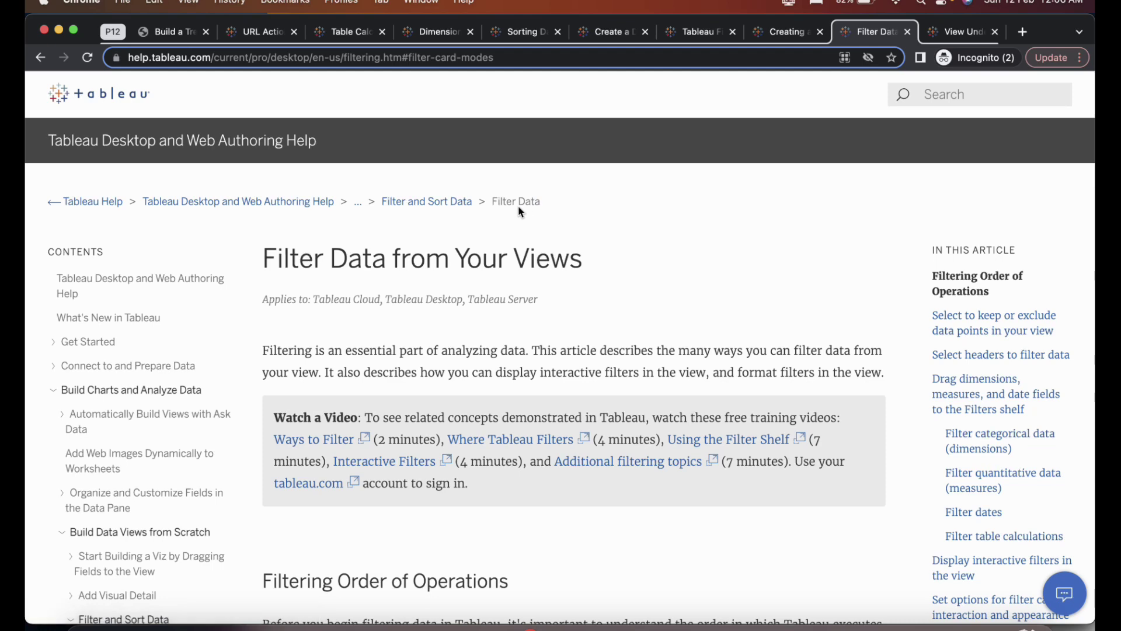
scroll(681, 317, "down", 5)
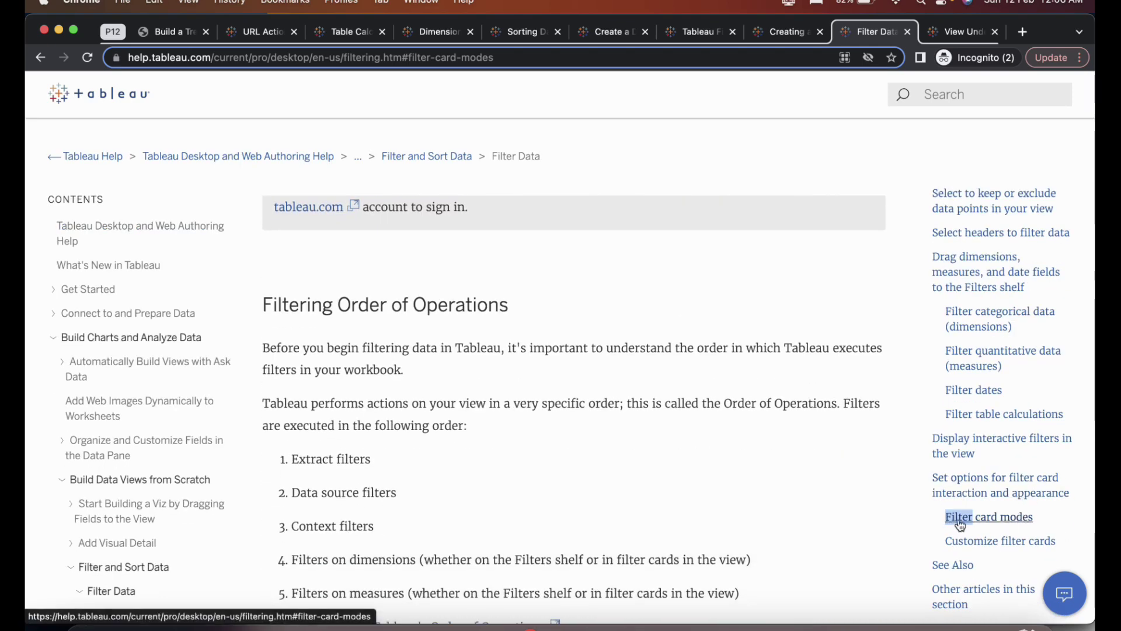
left_click(993, 521)
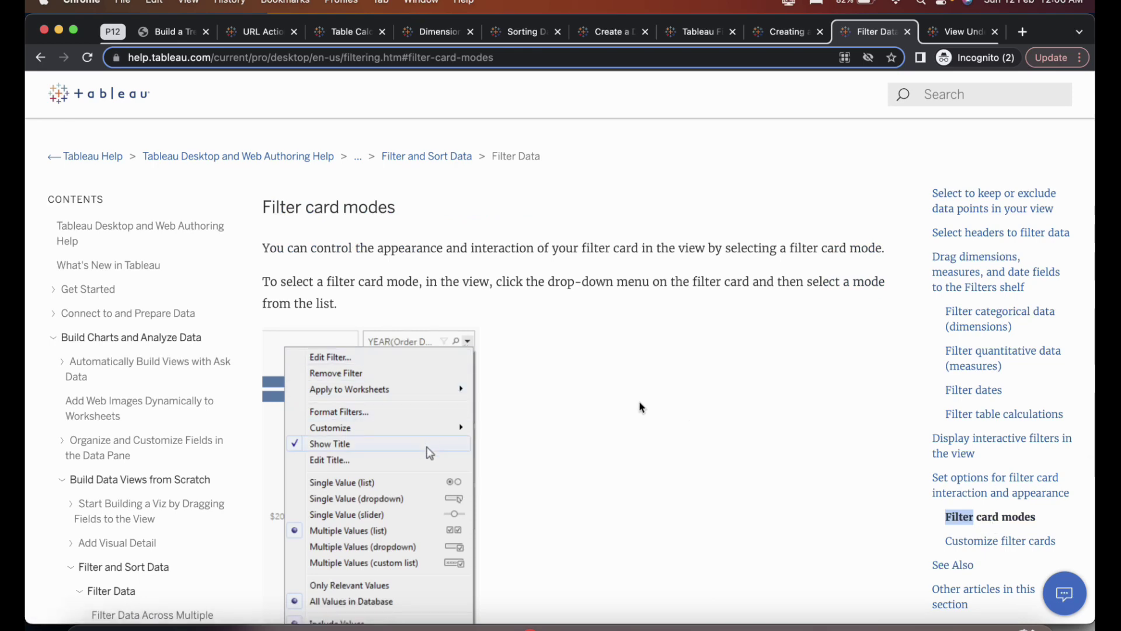
scroll(638, 401, "down", 2)
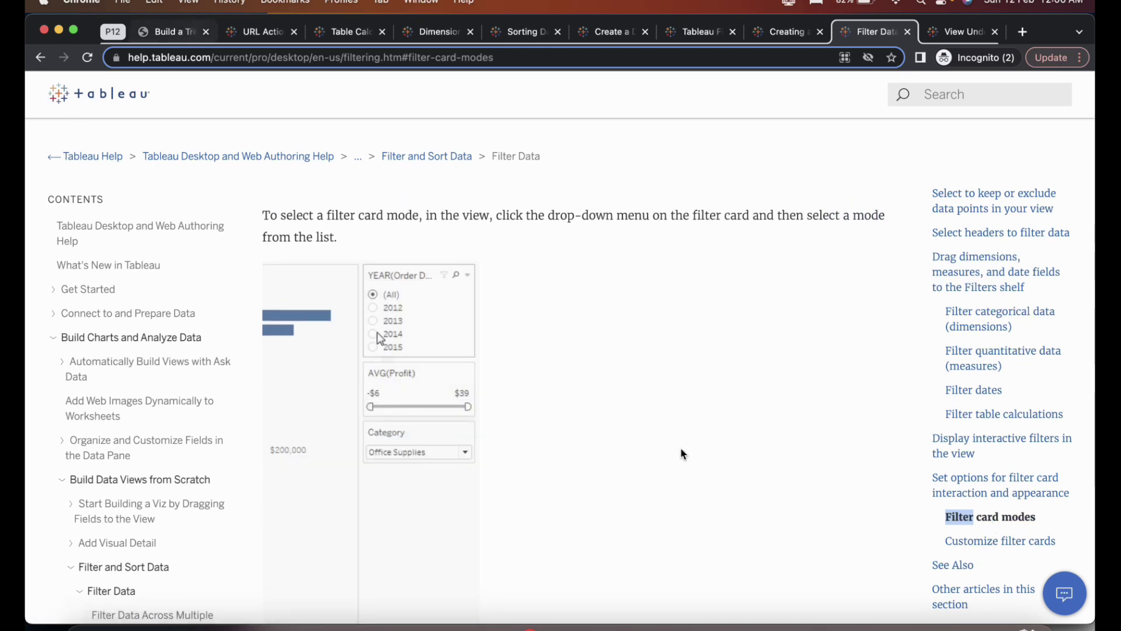
Step: Recheck question 10's options in the deck and examine the filter types demonstrated in the article's Filter card modes section
left_click(770, 626)
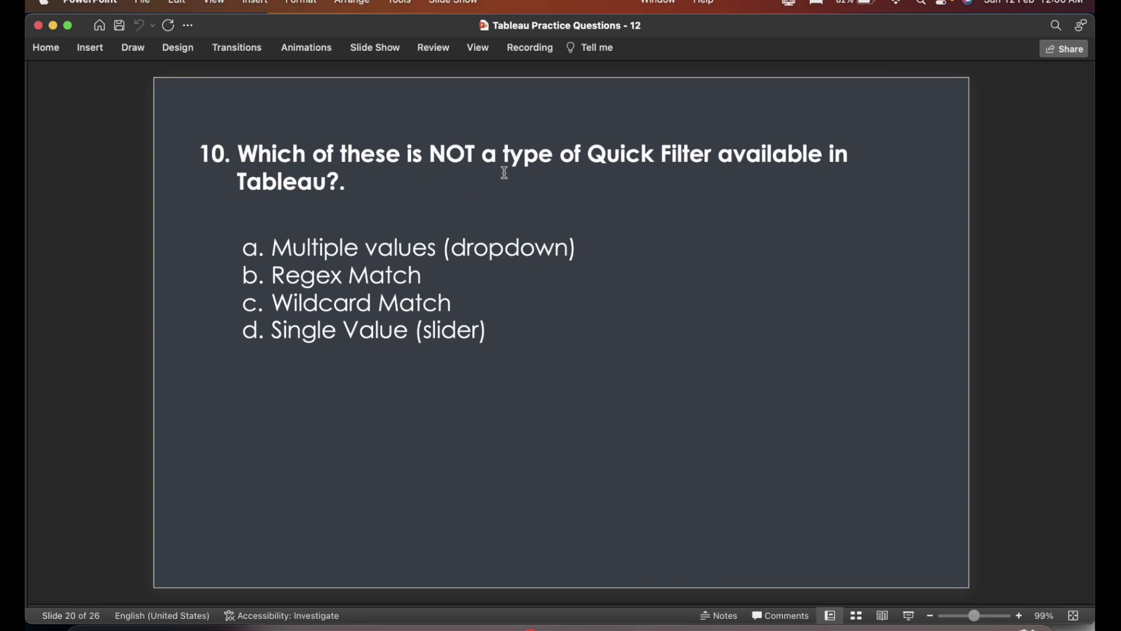
key("super+Tab")
scroll(461, 528, "down", 2)
scroll(571, 442, "up", 3)
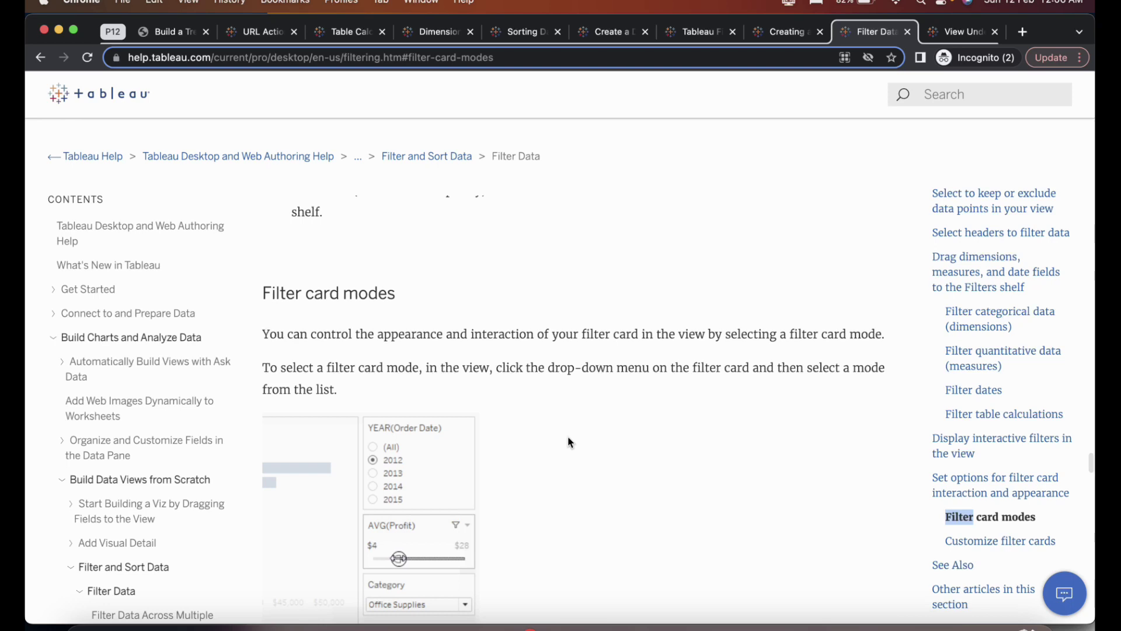
scroll(570, 441, "down", 2)
scroll(571, 442, "down", 1)
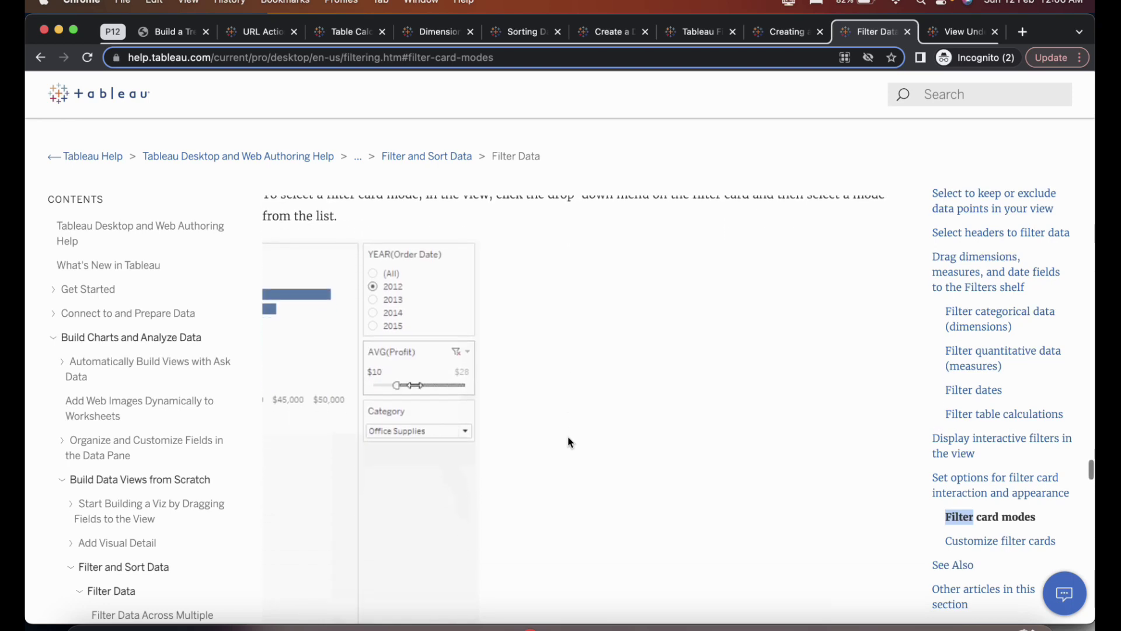
scroll(571, 441, "down", 2)
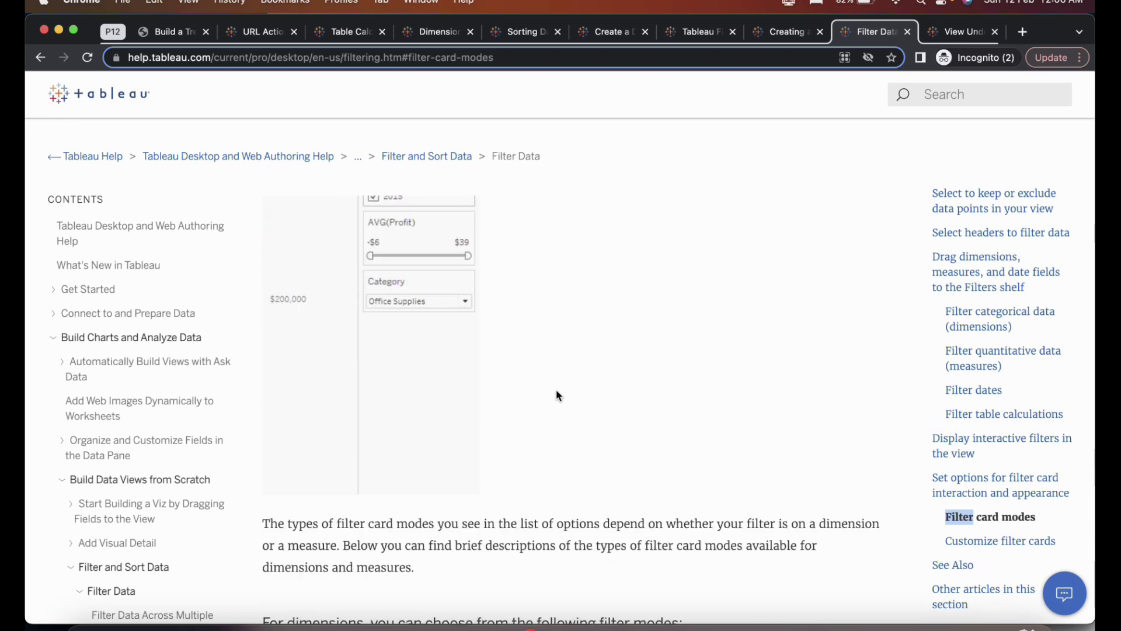
scroll(556, 391, "up", 2)
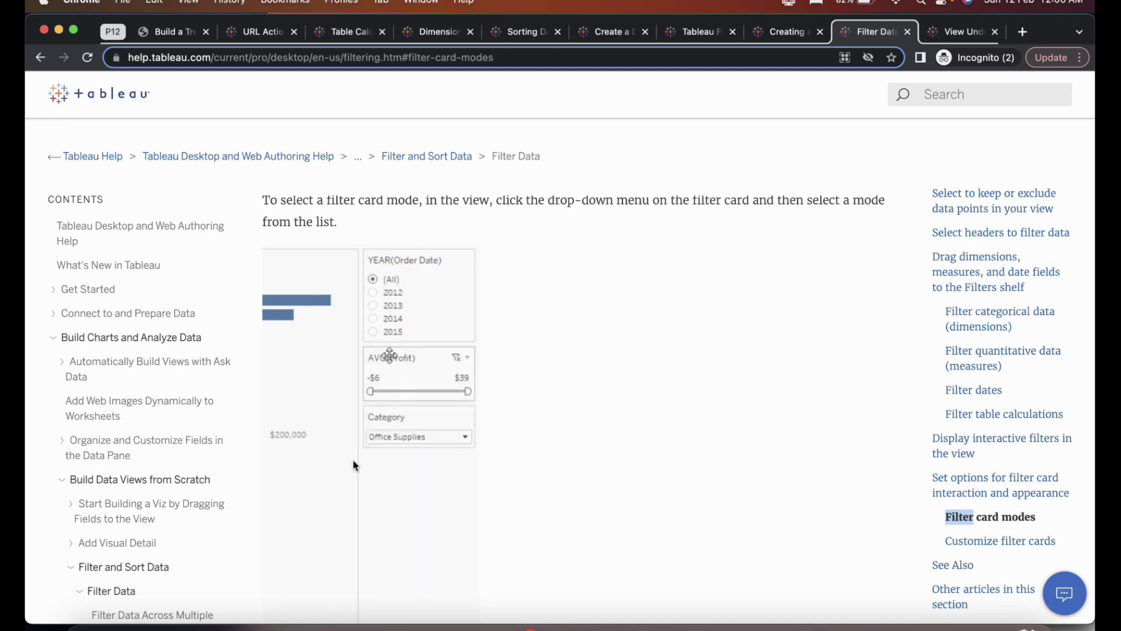
scroll(477, 483, "down", 2)
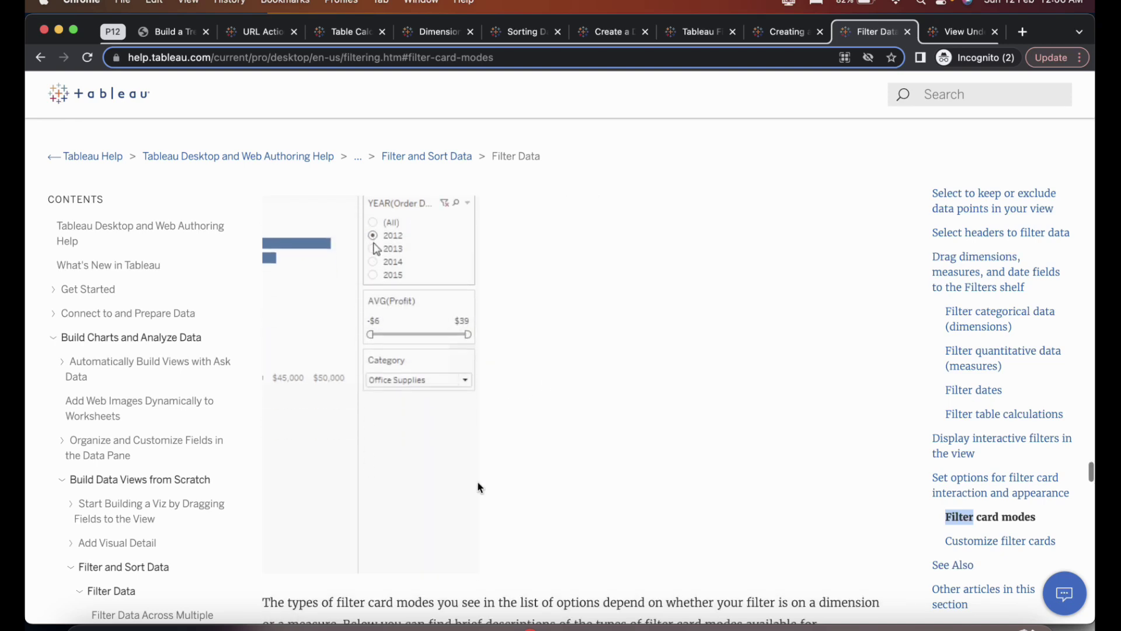
scroll(345, 303, "up", 1)
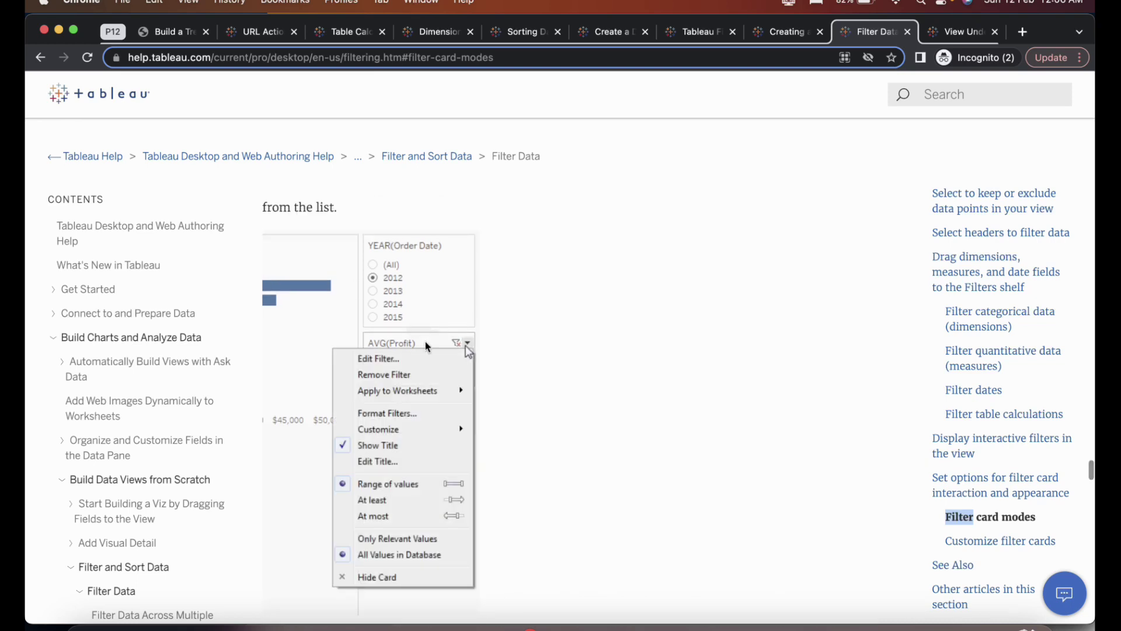
Step: Switch to Tableau Public and add a Category filter to Sheet 1 with all values selected
left_click(817, 622)
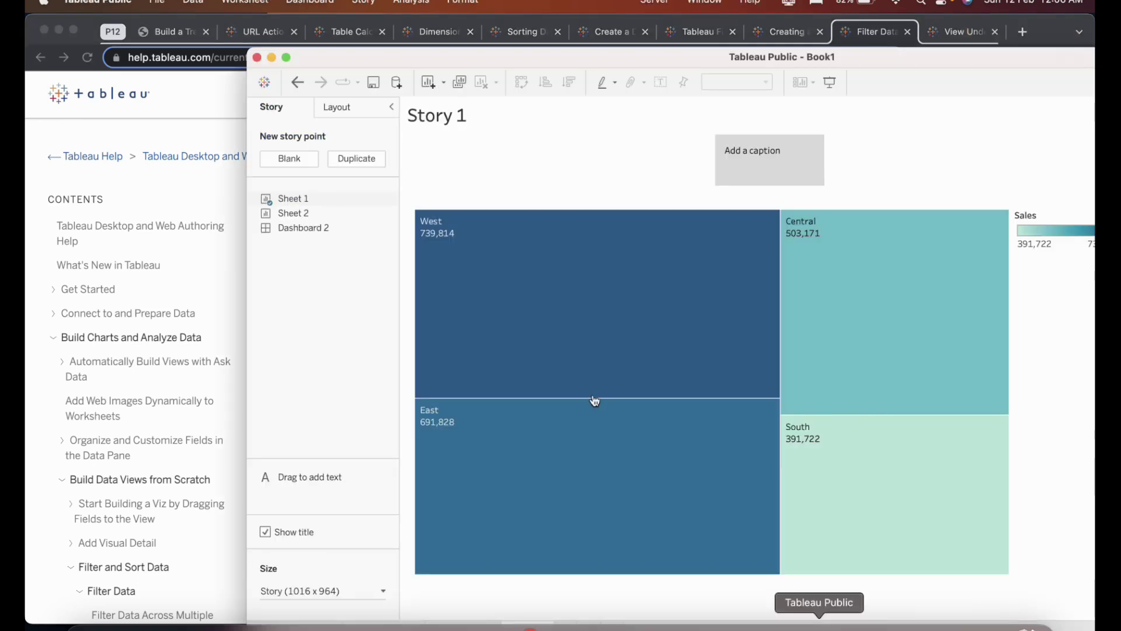
double_click(561, 62)
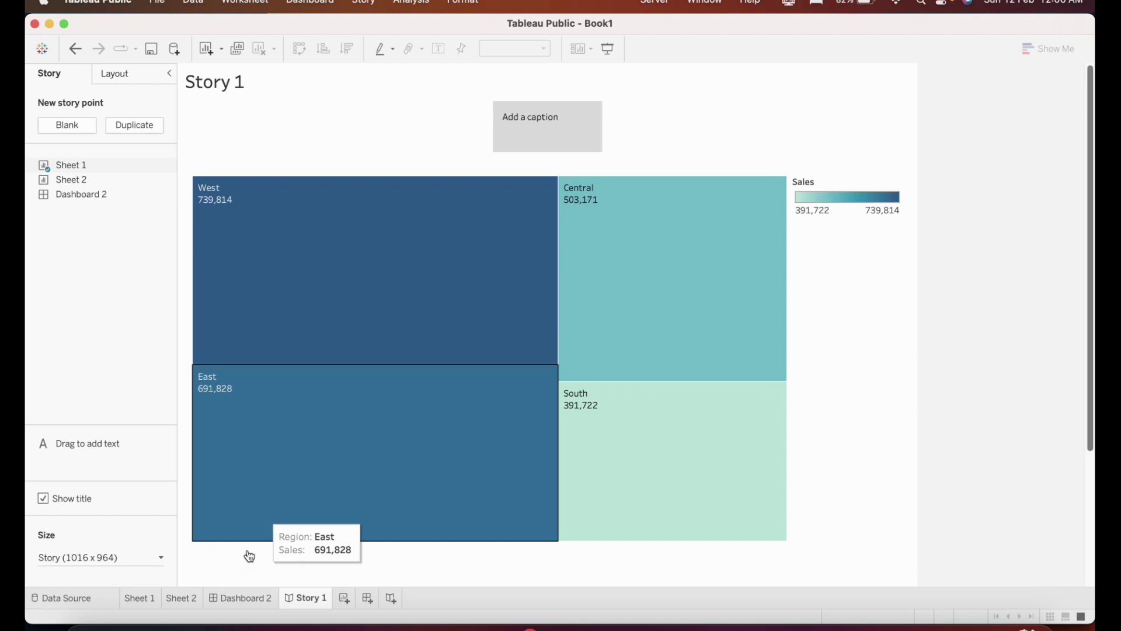
left_click(150, 598)
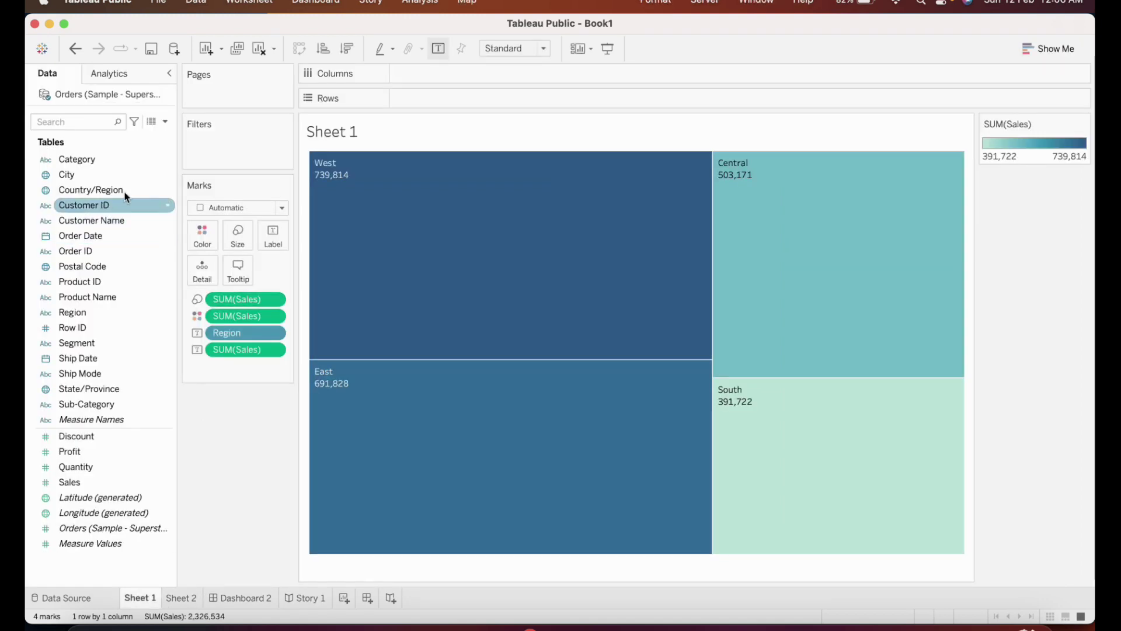
left_click_drag(101, 159, 195, 146)
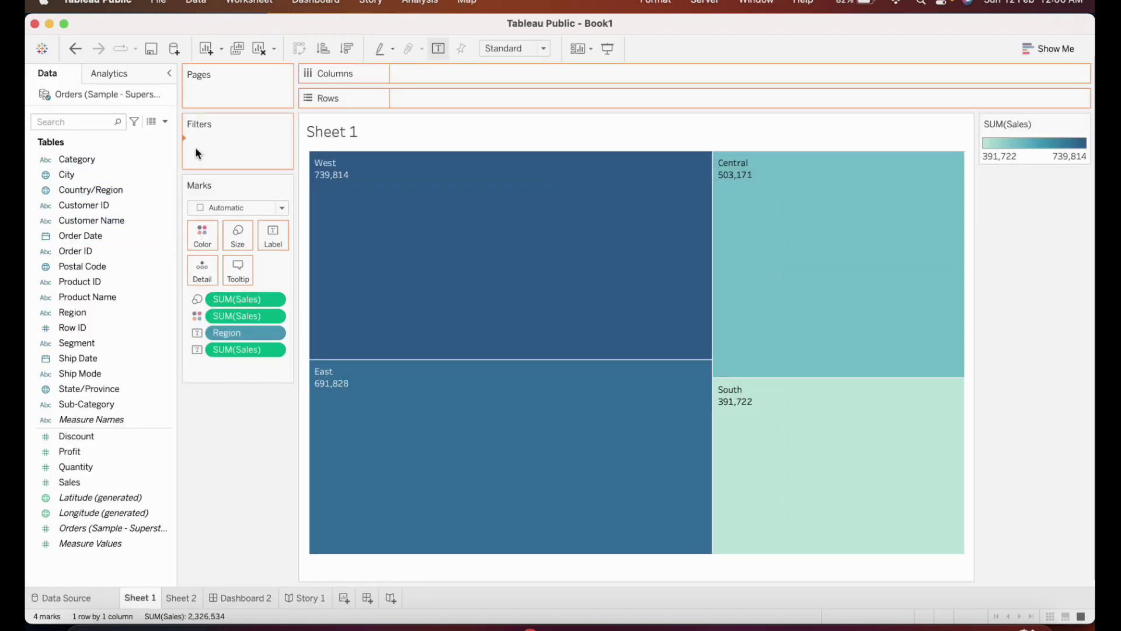
left_click(440, 357)
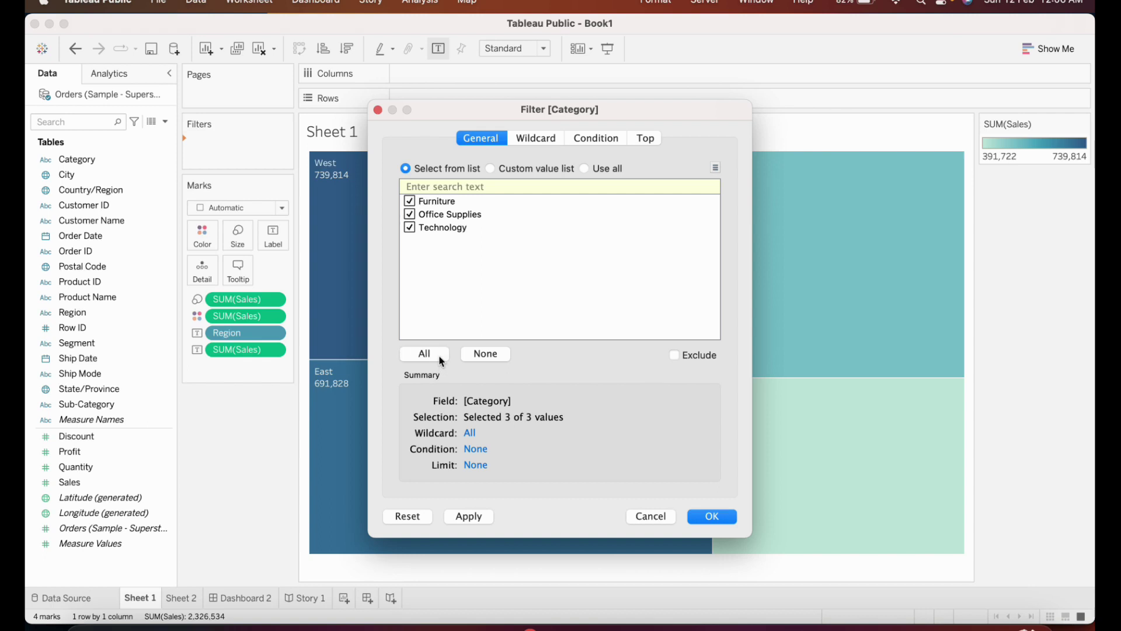
left_click(711, 516)
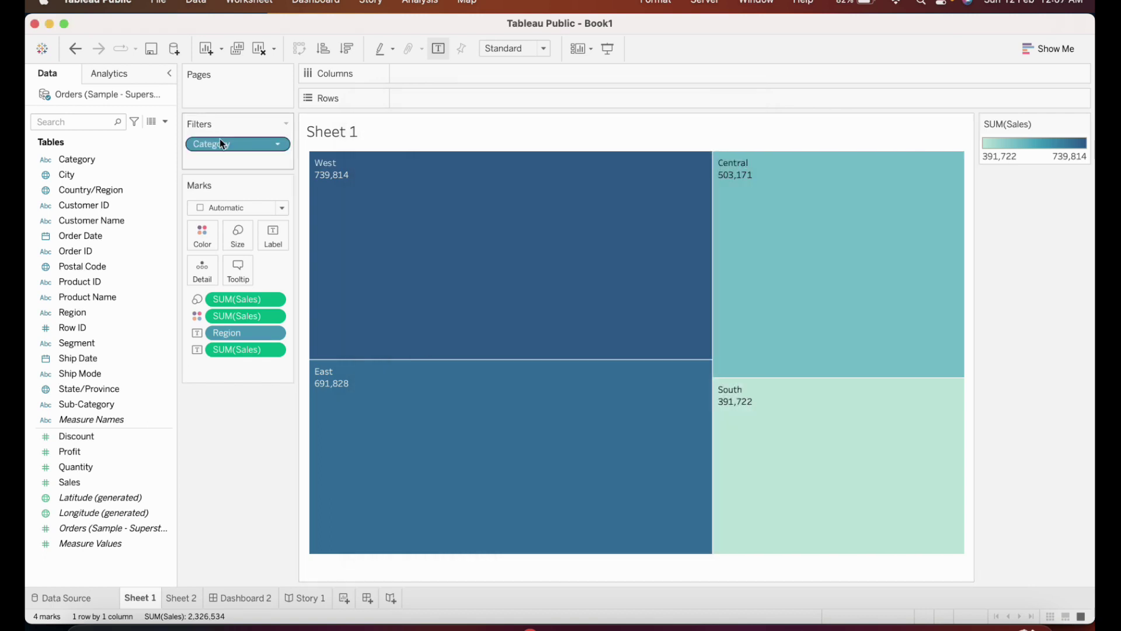
Step: Show the Category filter card on Sheet 1 and inspect its available filter types
right_click(220, 138)
left_click(261, 170)
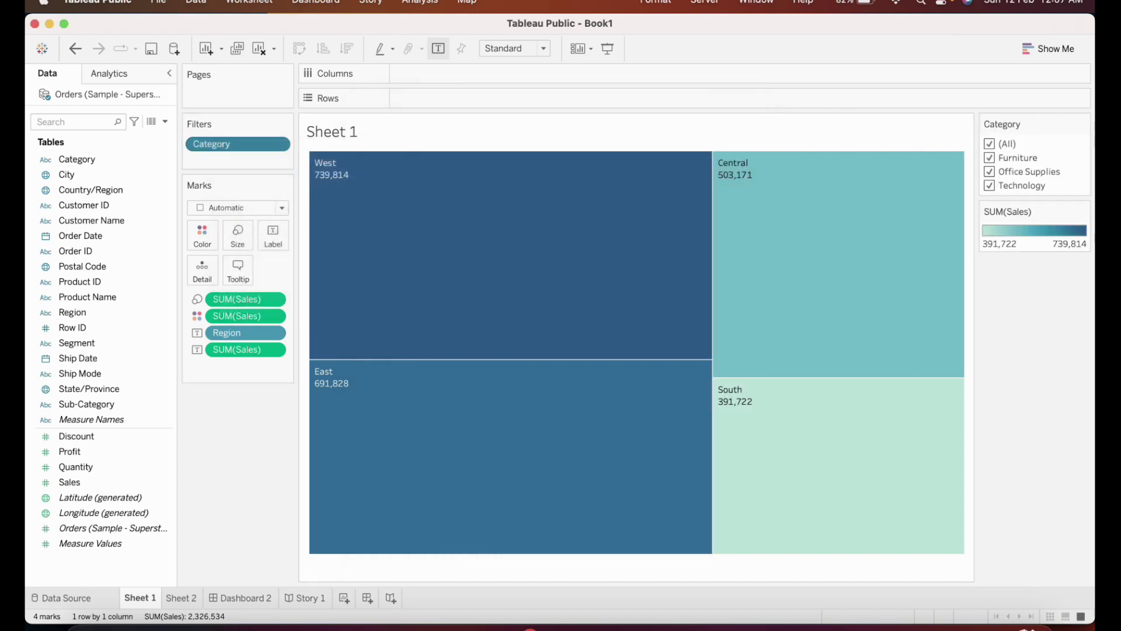
left_click(1082, 124)
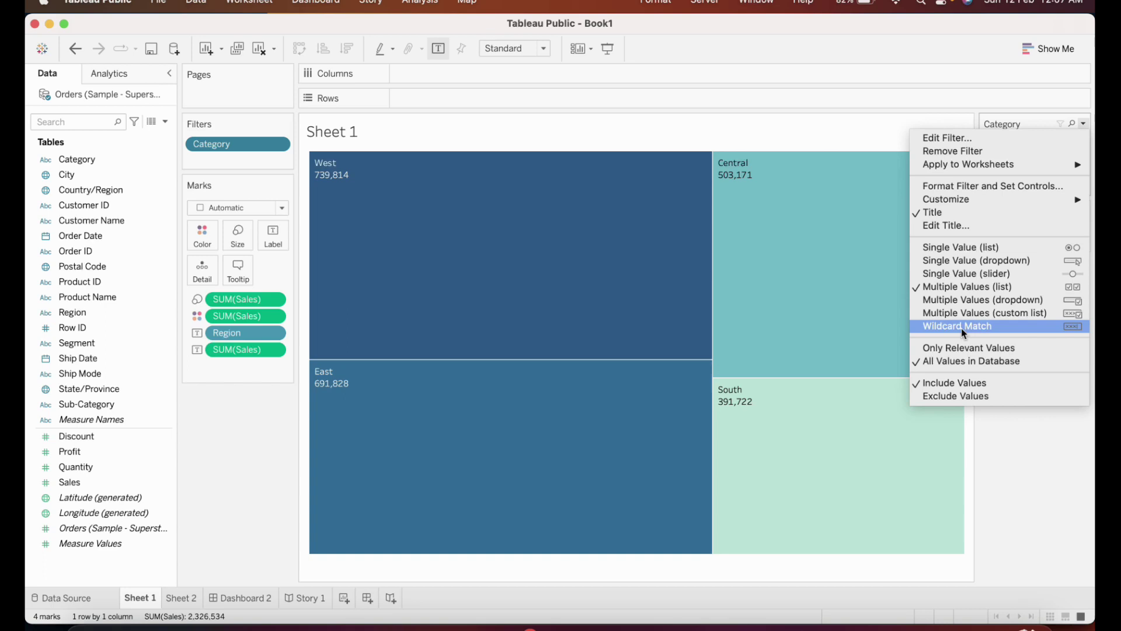
Step: Return to the PowerPoint deck and advance past answer 10 to question 11 on showing Mark Labels
left_click(771, 624)
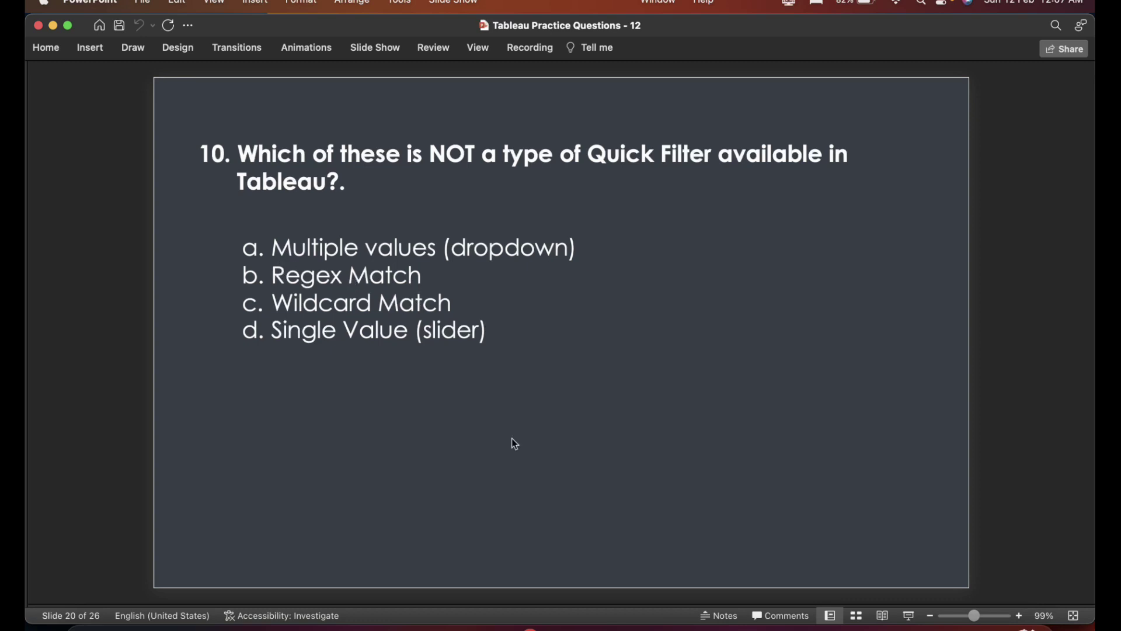
key("Down")
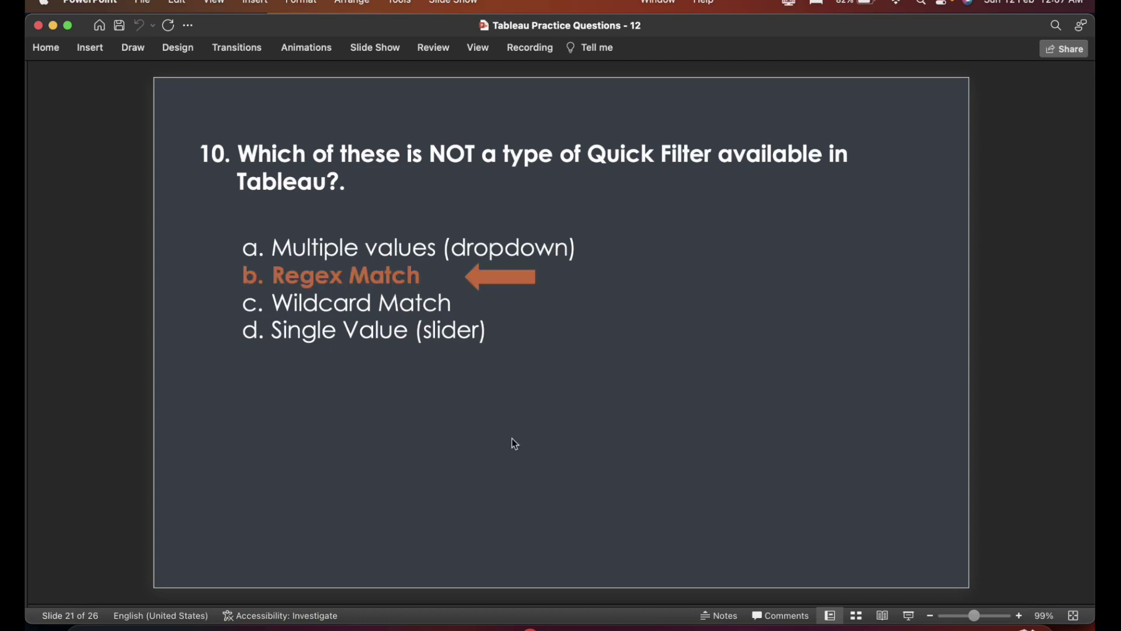
key("Down")
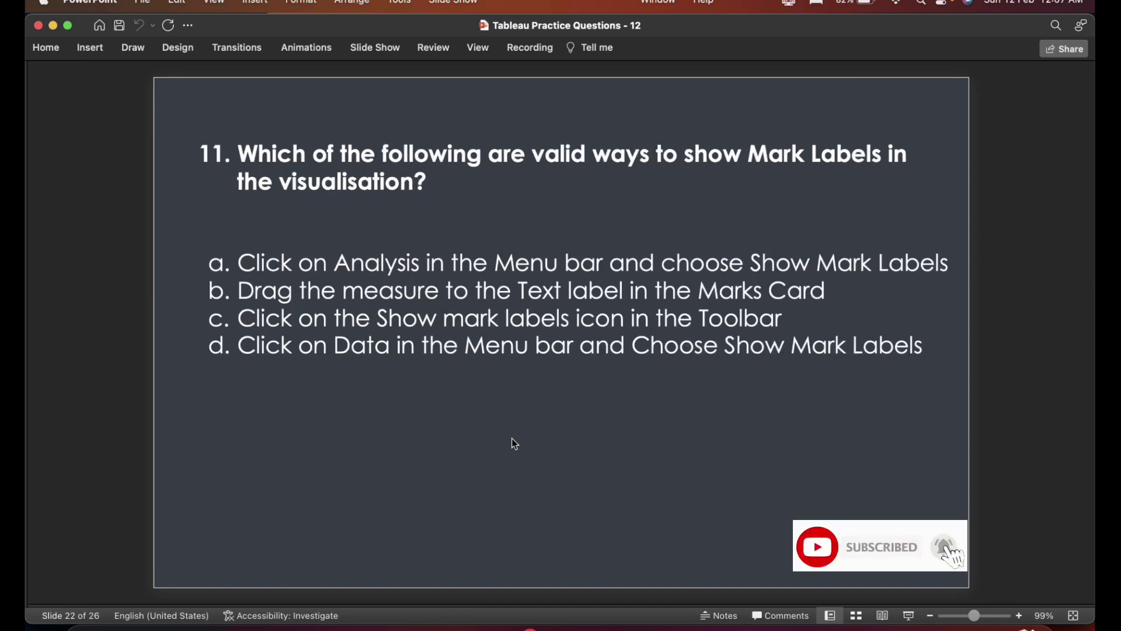